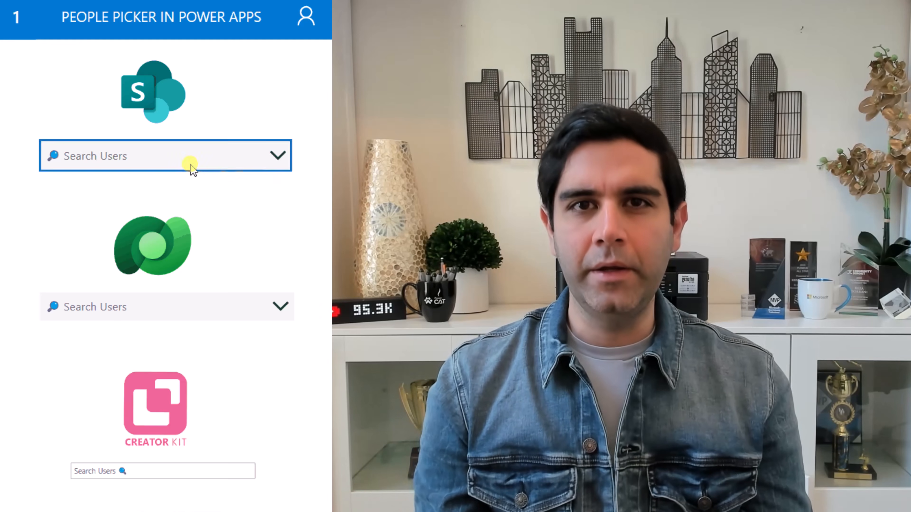
Step: Pick the user found by 'REZA' in the SharePoint picker and 'james' in the Dataverse picker
text(REZA)
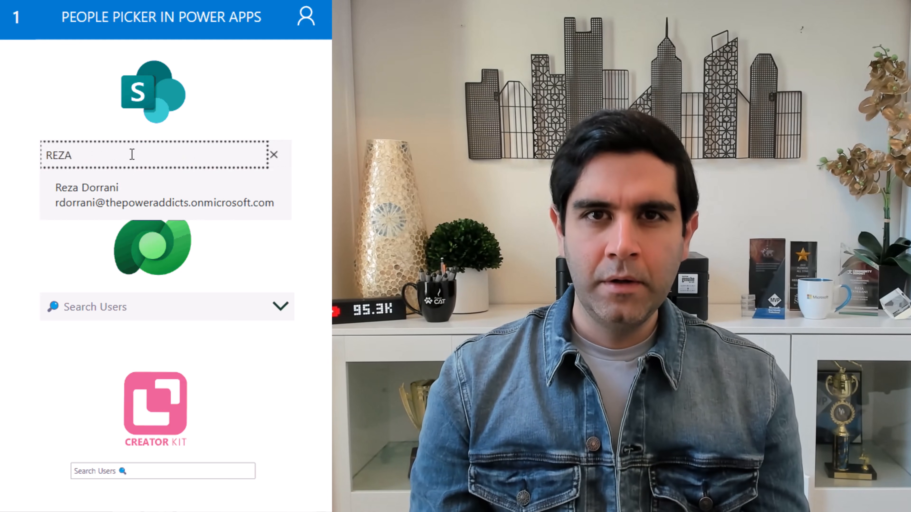
click(118, 190)
click(176, 308)
text(james)
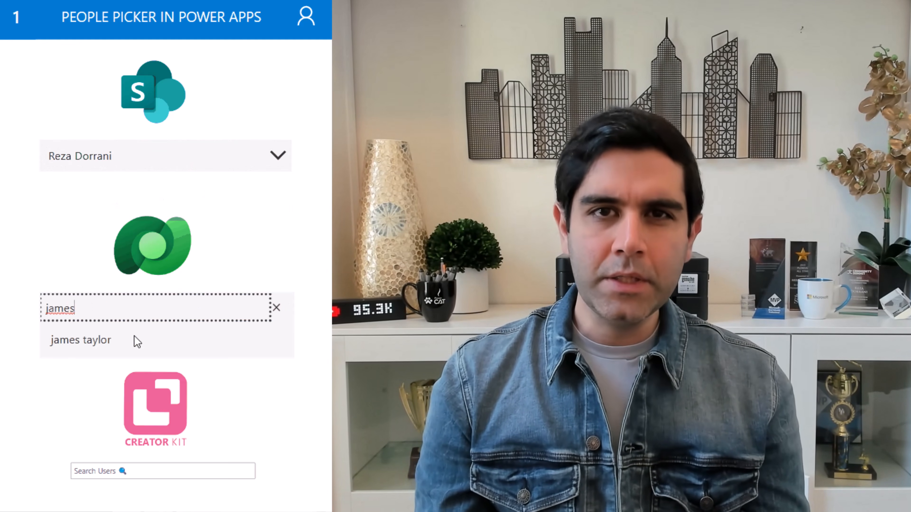
click(101, 345)
Step: Add the person found by 'sarah' to the Creator Kit PeoplePicker
click(121, 470)
text(sarah)
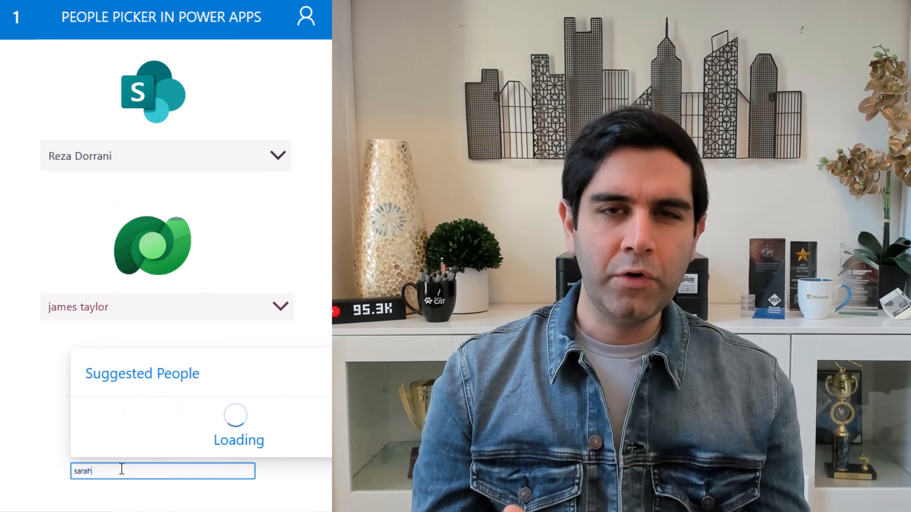
click(150, 442)
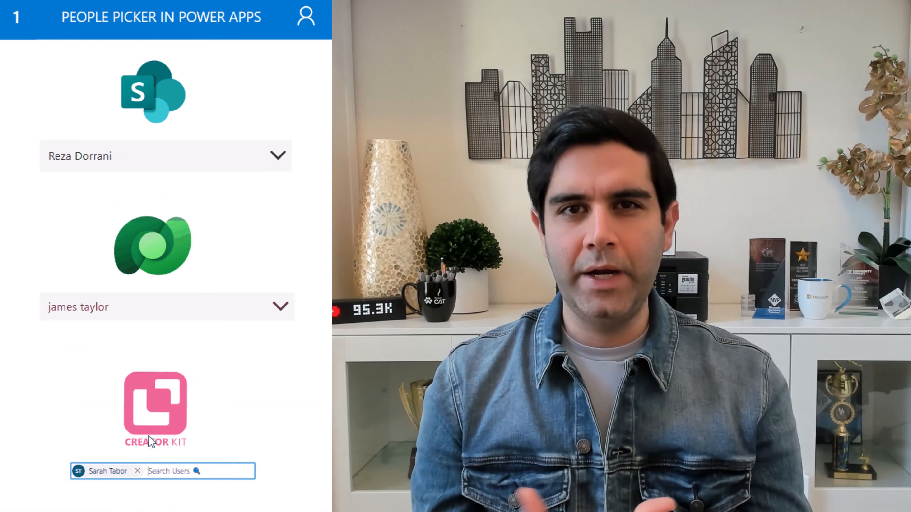
Step: On the combo box screen, filter to IT department and select two IT users
click(22, 18)
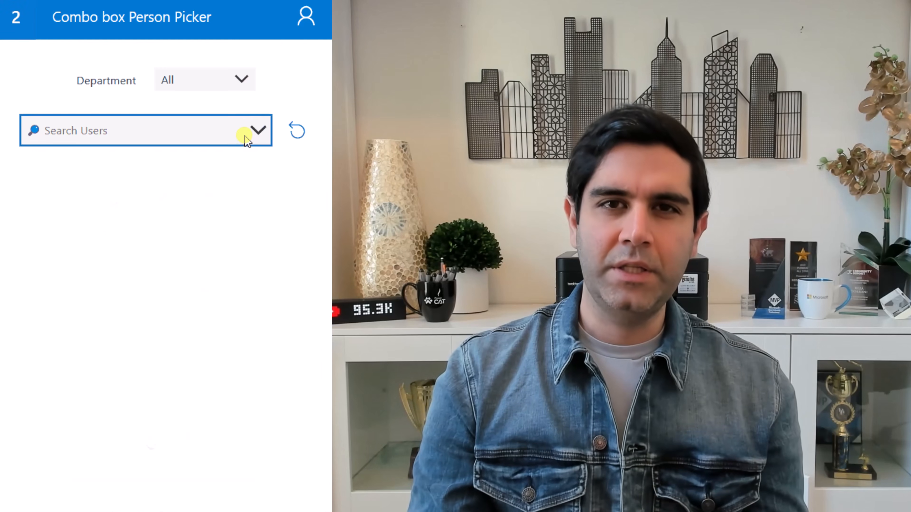
click(246, 136)
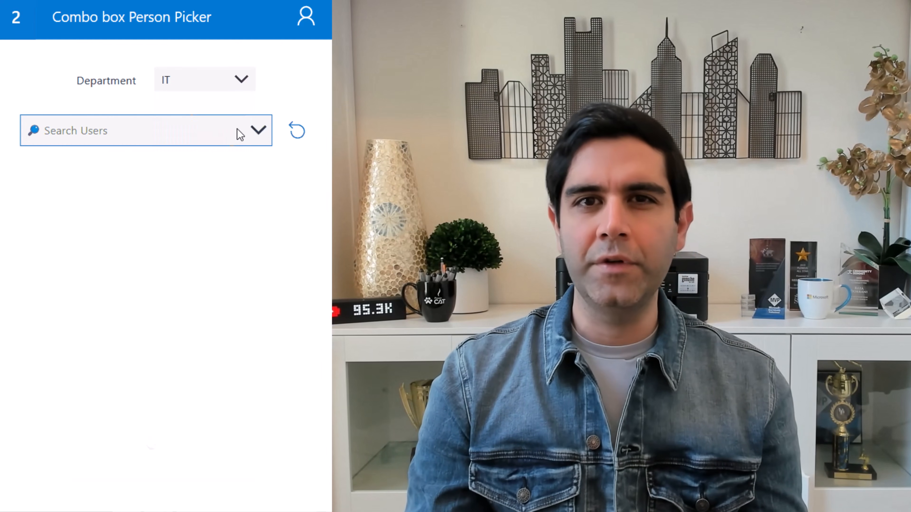
click(241, 133)
click(159, 178)
click(183, 245)
click(303, 208)
Step: Add users found by 'al' and 'reza' as chips, then search 'james' on the email screen
click(10, 16)
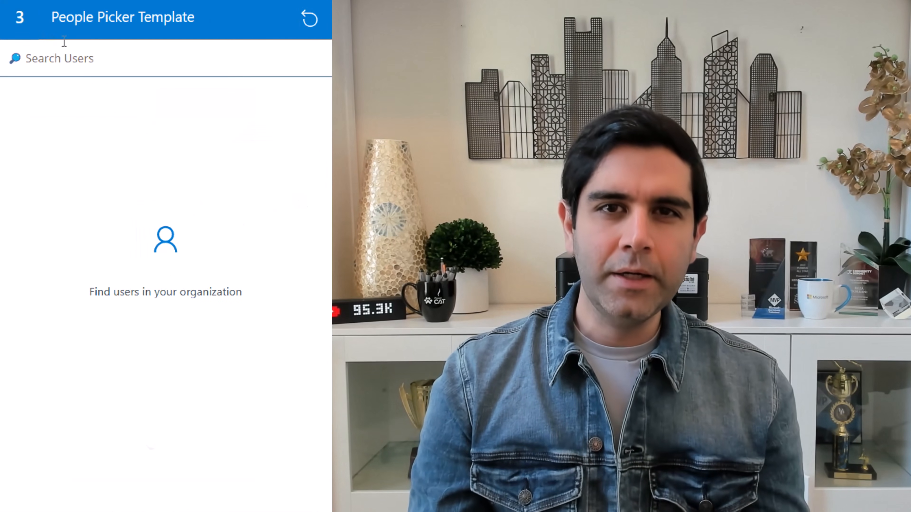
click(82, 58)
text(al)
click(81, 98)
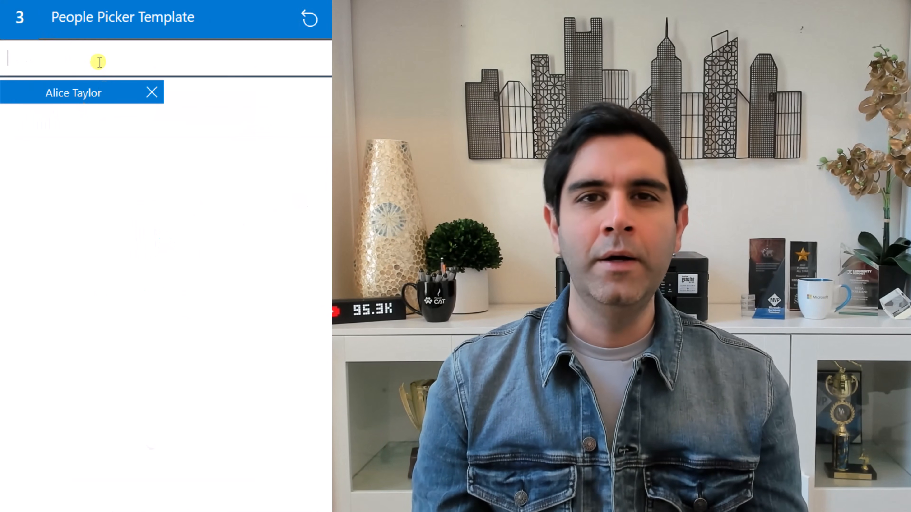
click(98, 61)
text(reza)
click(103, 97)
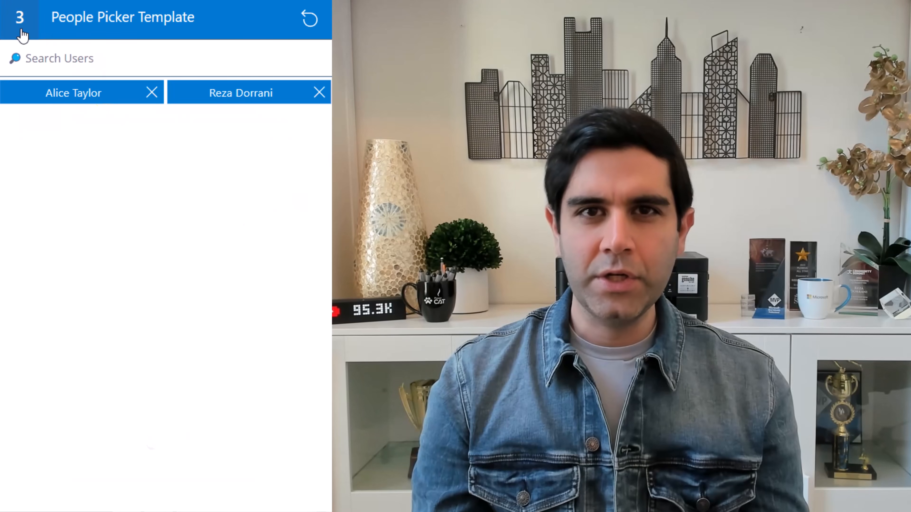
click(18, 25)
text(james)
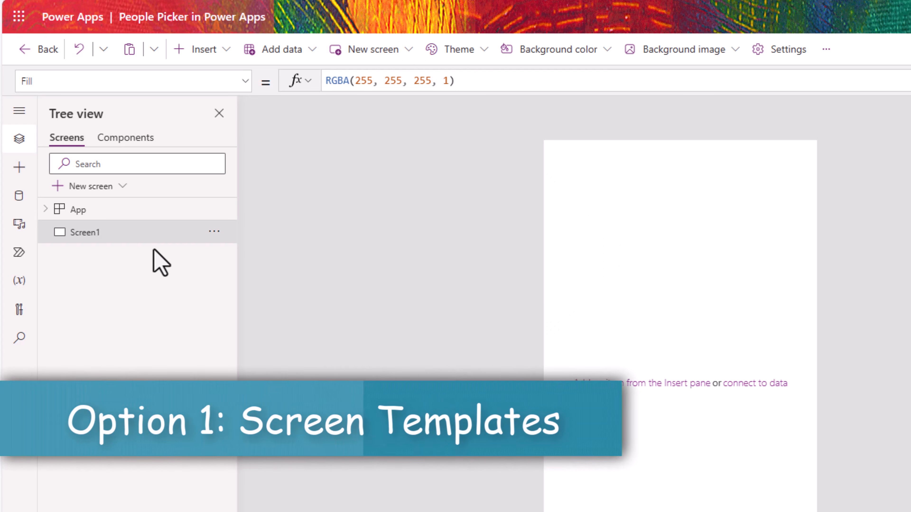
Step: Add a new screen from the People template
click(80, 192)
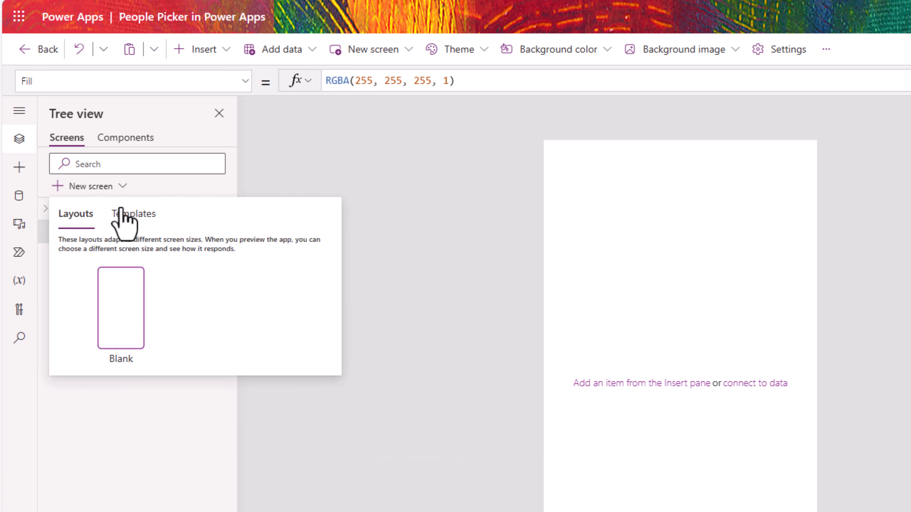
click(131, 214)
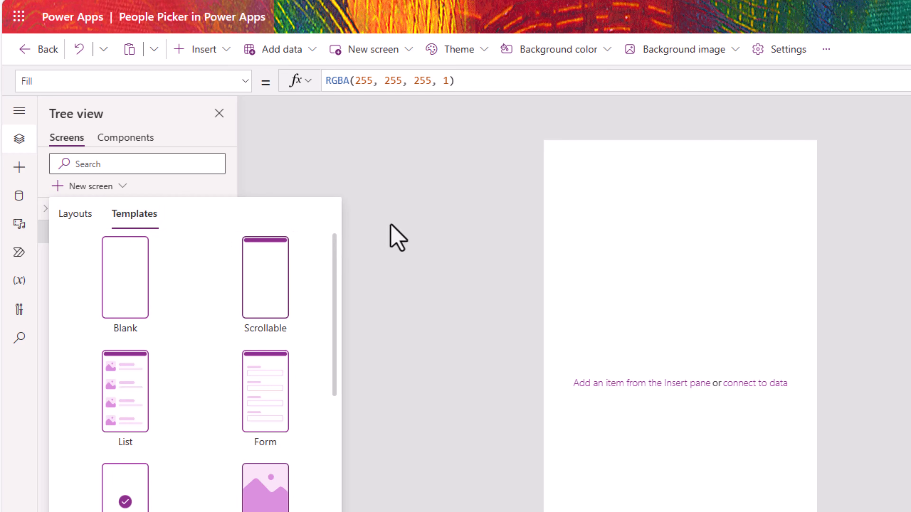
drag(337, 273, 338, 360)
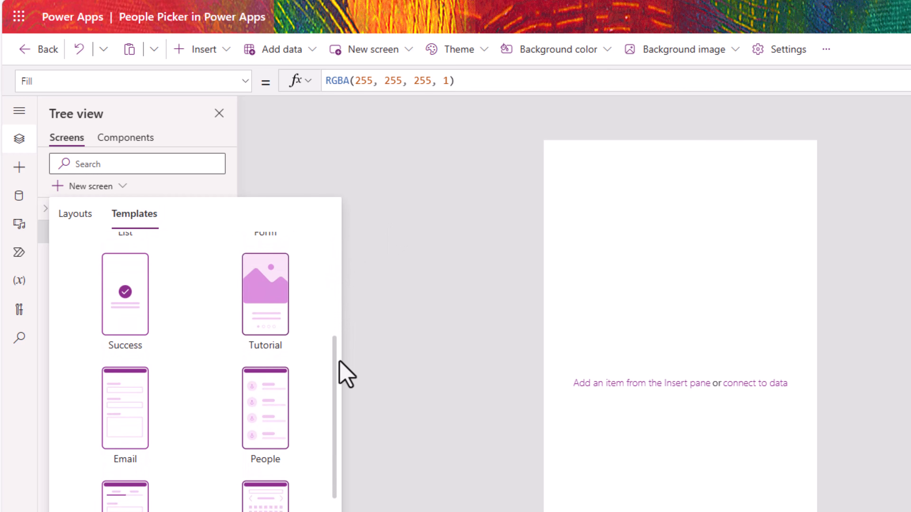
click(243, 429)
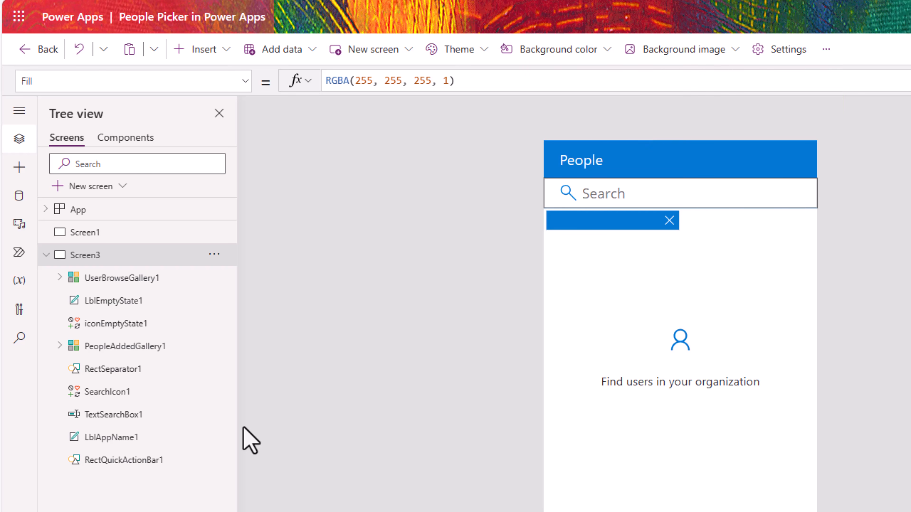
Step: Check the Office365Users connection in the Data pane, then return to Tree view
click(21, 206)
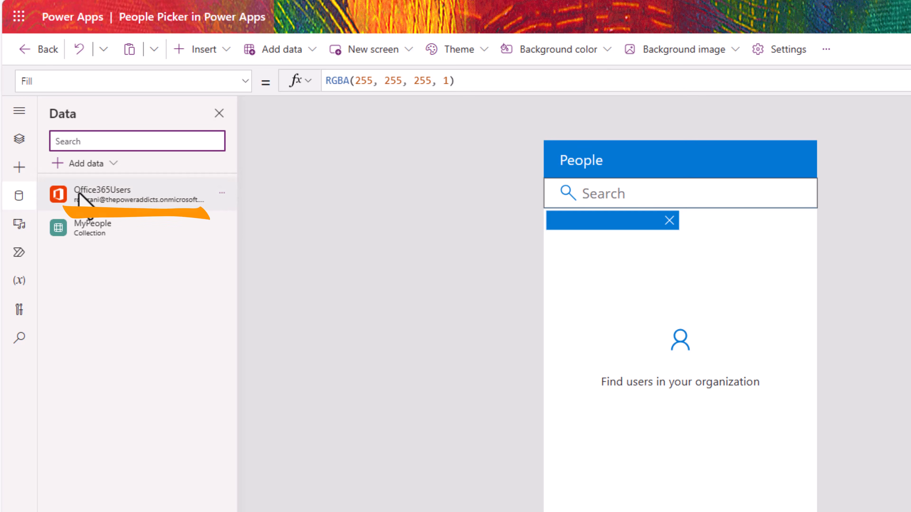
mouse_move(79, 195)
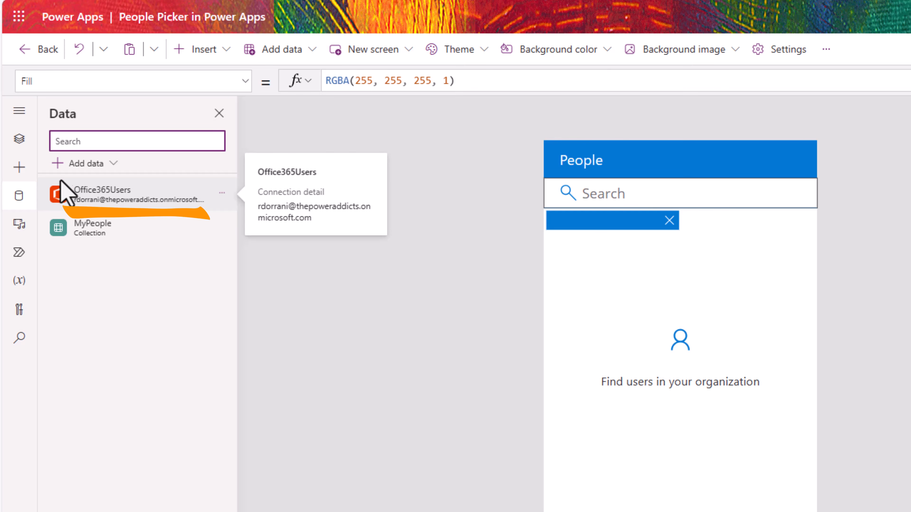
click(19, 139)
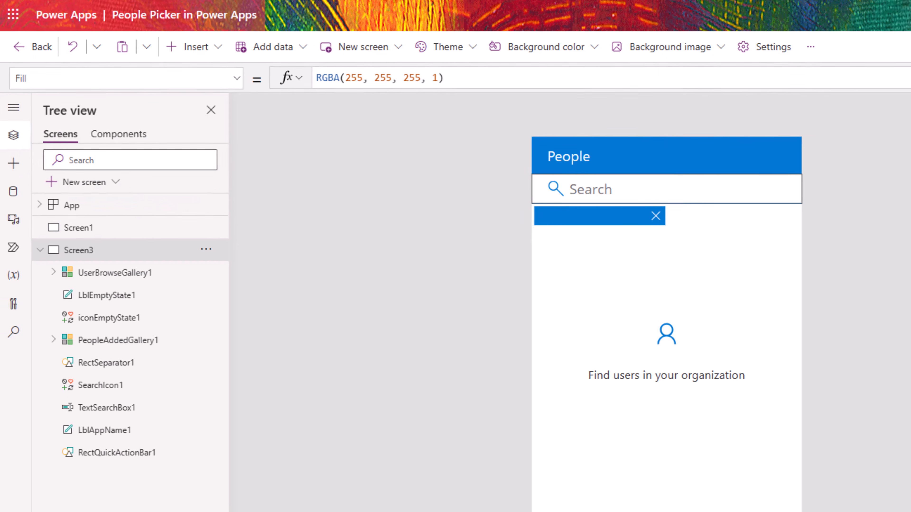
Step: Preview the app and add users found by 'alice' and 'reza' as chips
key(F5)
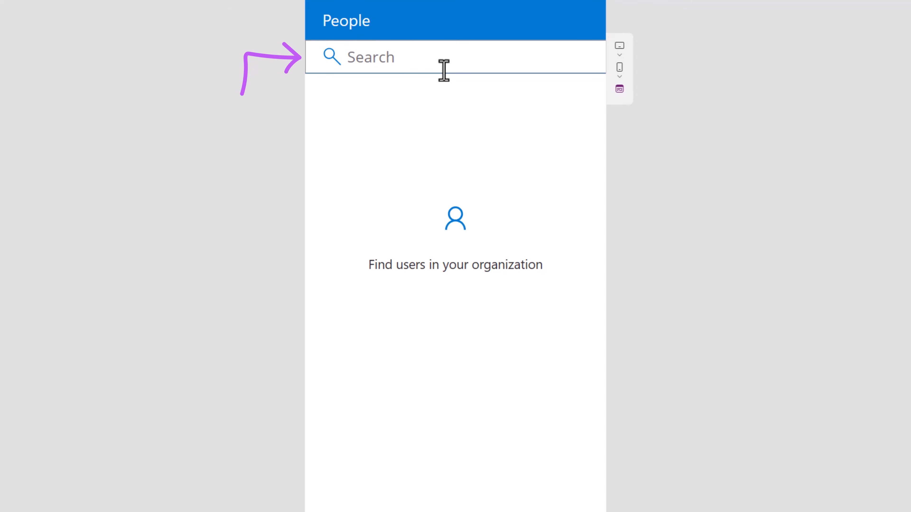
click(444, 71)
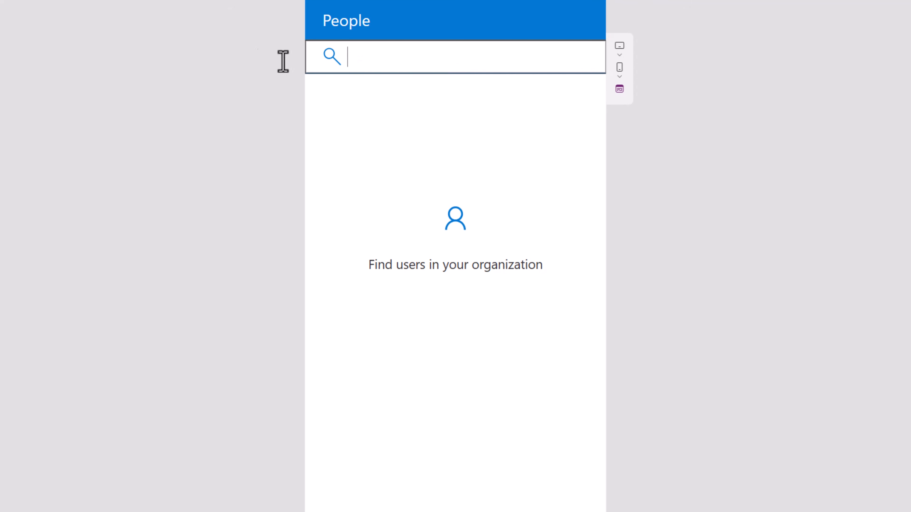
text(alice)
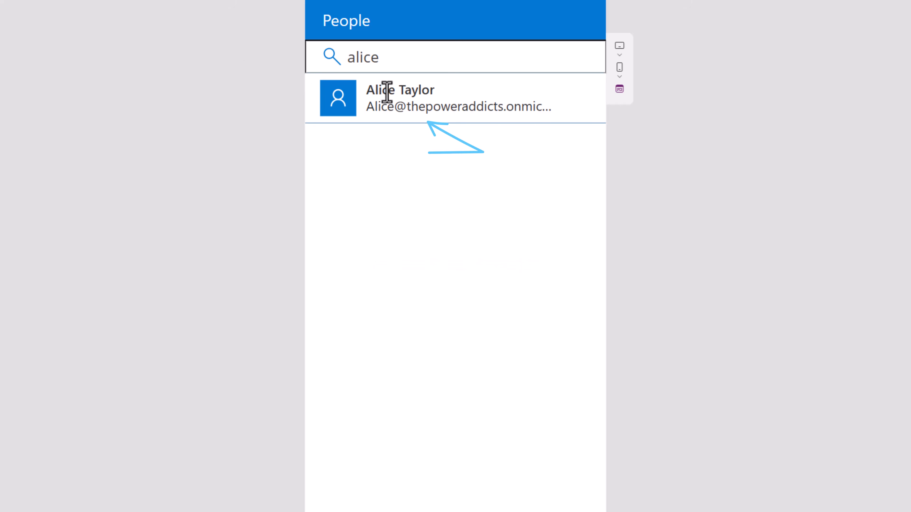
click(374, 94)
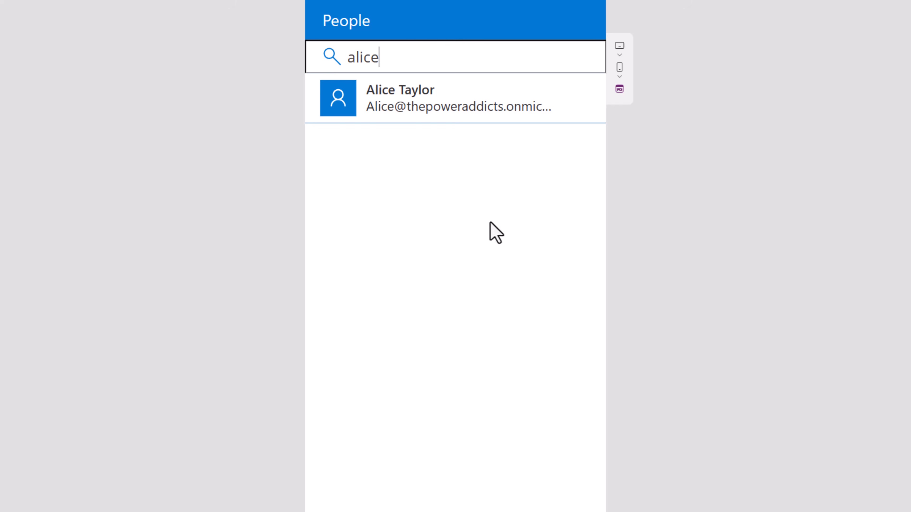
click(402, 64)
text(reza)
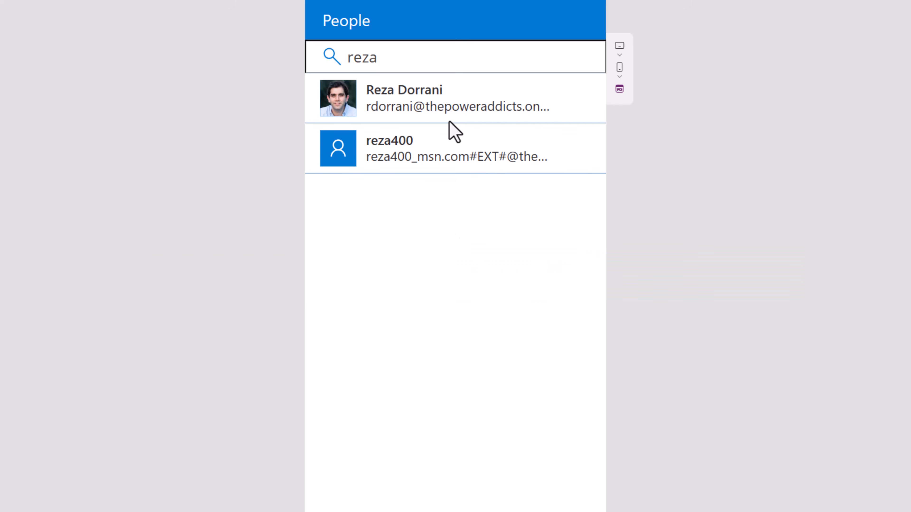
click(376, 106)
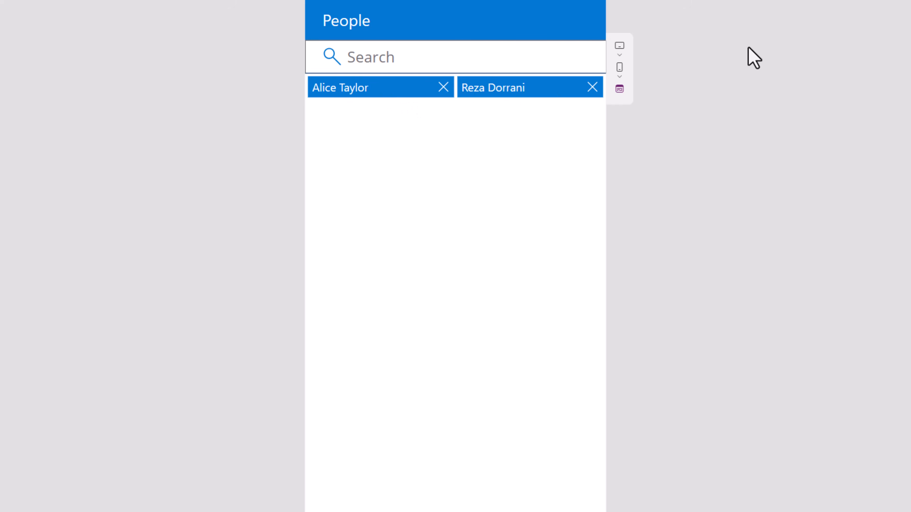
Step: Search 'sarah', then select the user results gallery to inspect its formula
click(378, 57)
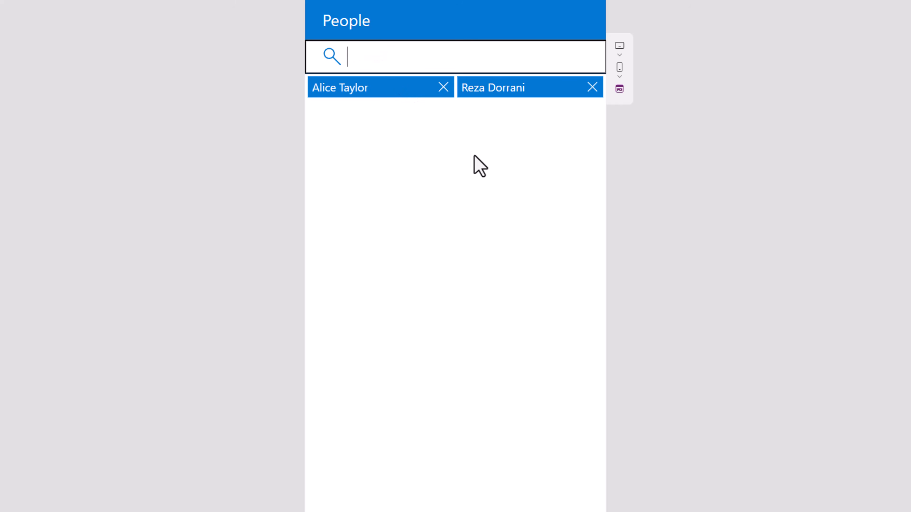
text(sarah)
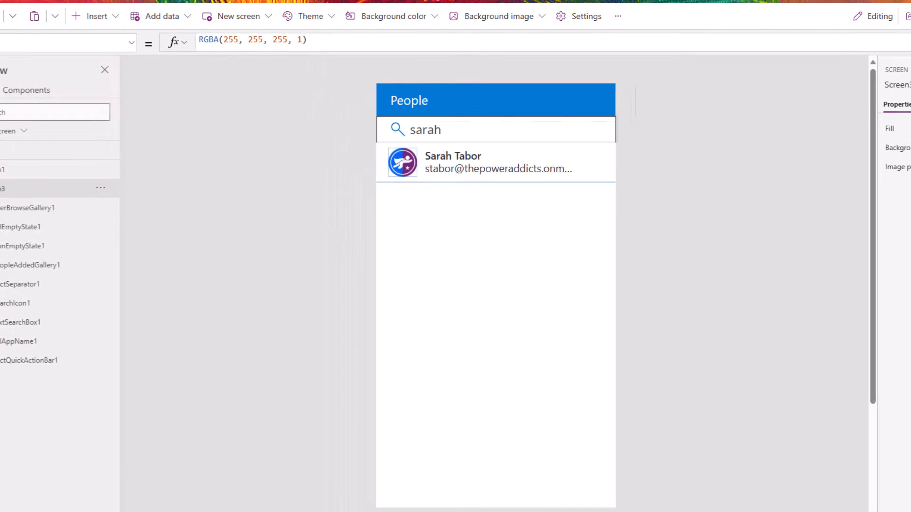
click(527, 293)
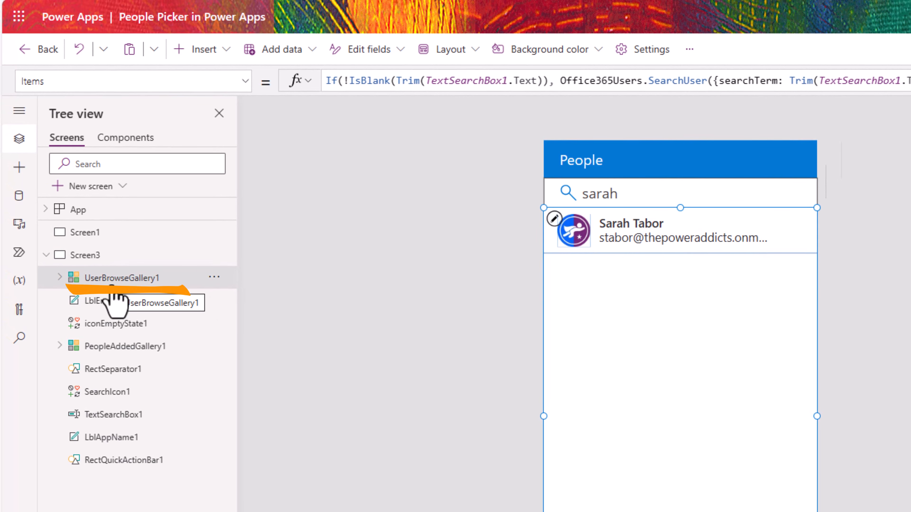
Step: Enlarge the formula bar and format the gallery's Items formula onto indented lines
drag(560, 94, 559, 179)
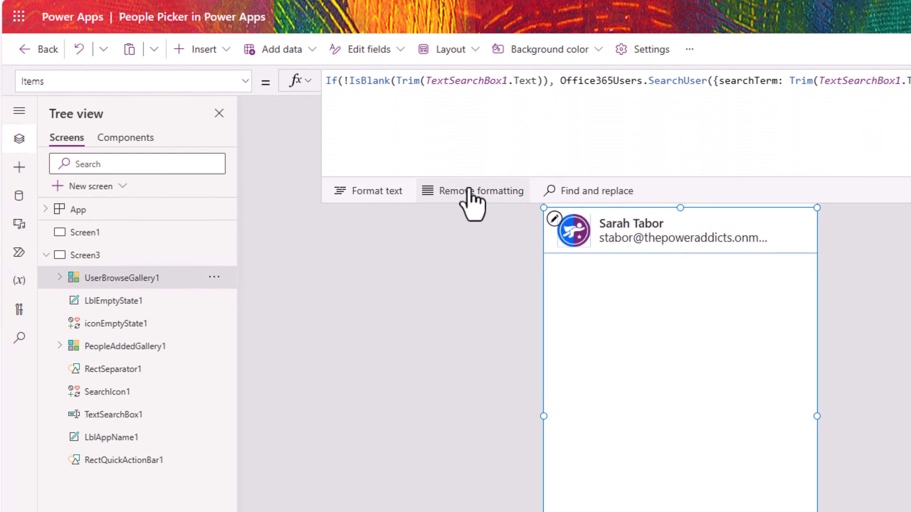
click(380, 192)
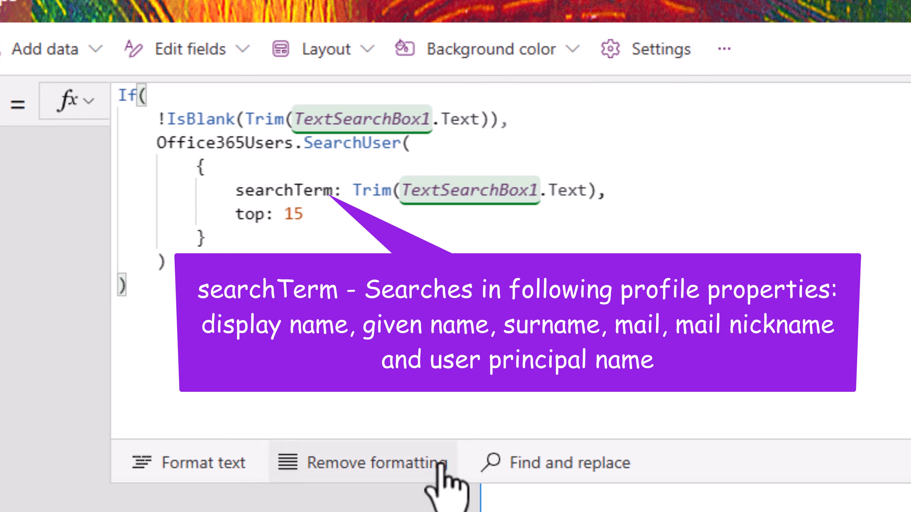
drag(442, 481, 511, 215)
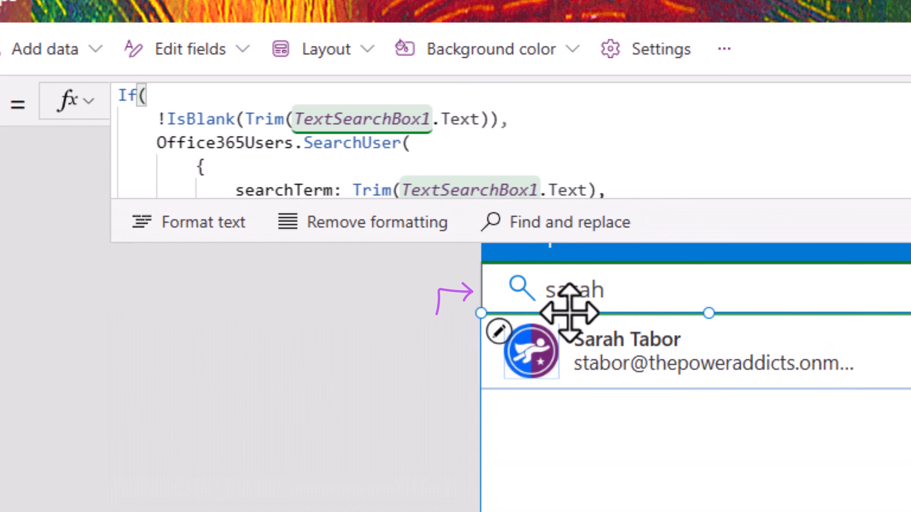
drag(417, 232, 395, 348)
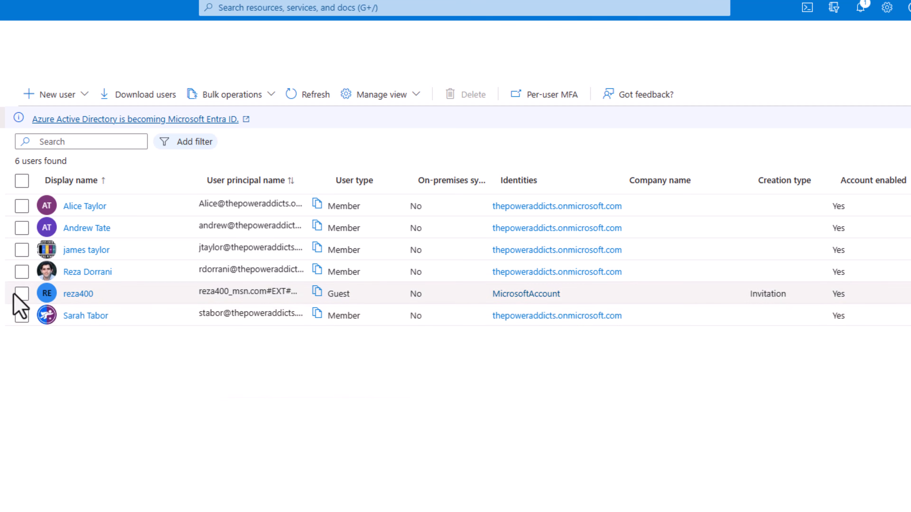
Step: Tick the guest account in Azure users, then search 'reza' again in the People preview
click(21, 295)
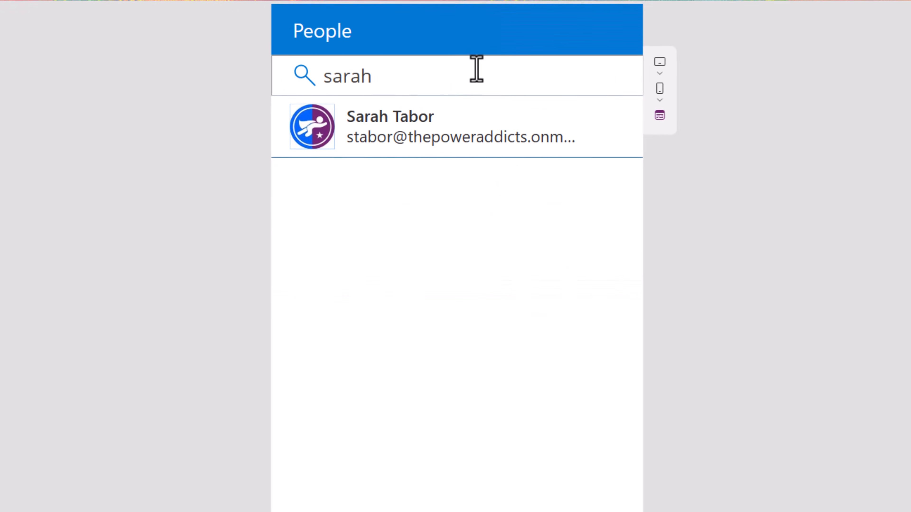
drag(476, 70, 273, 93)
text(reza)
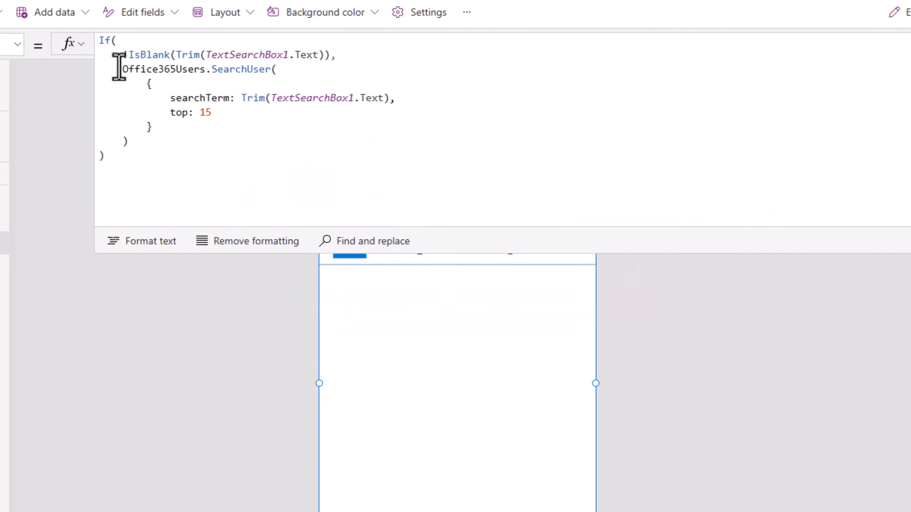
Step: Wrap Office365Users.SearchUser in Filter with Not("#EXT#" in UserPrincipalName) and format the formula
click(118, 72)
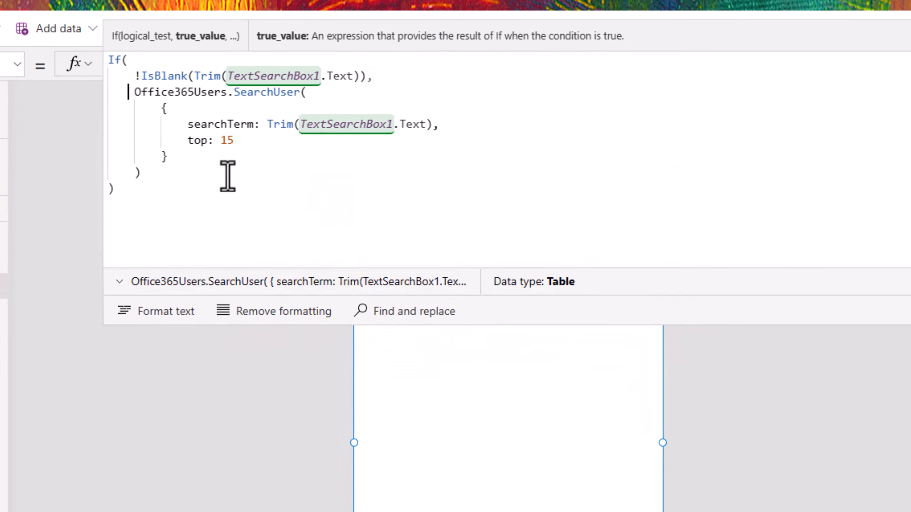
text(Filter()
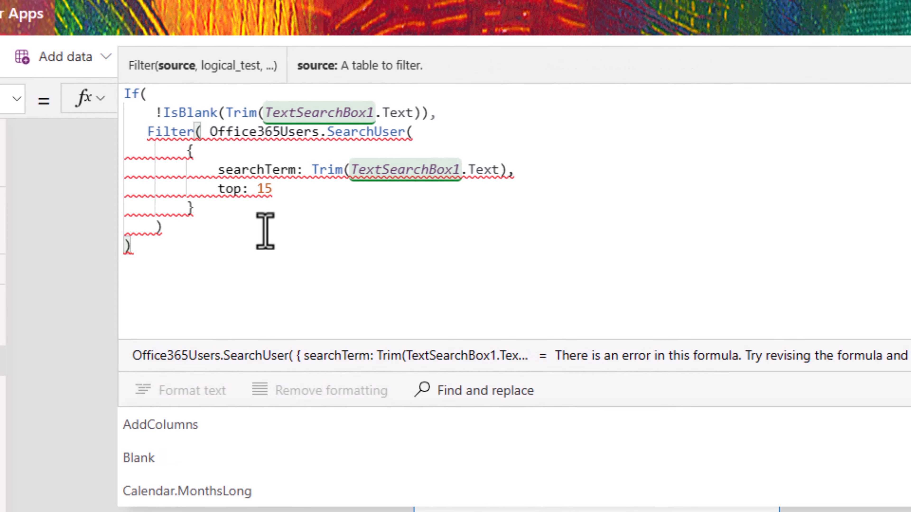
click(212, 233)
text(,)
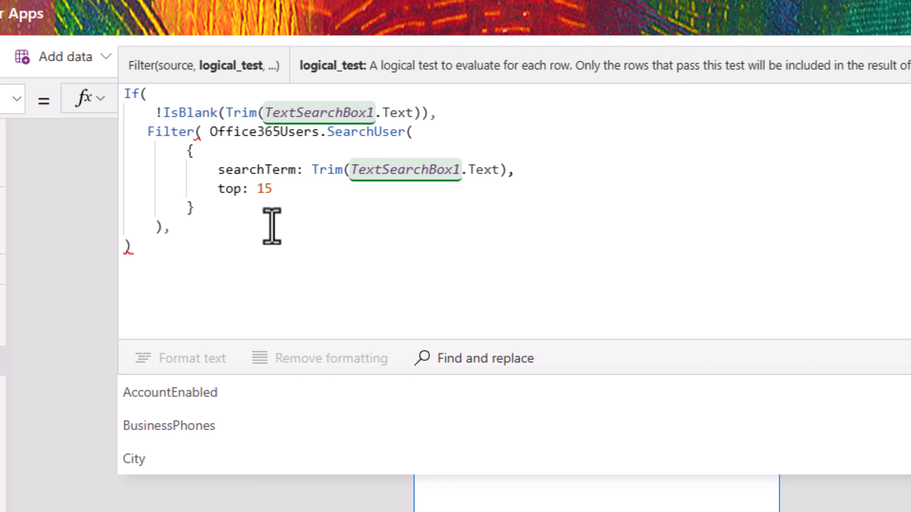
text(Not("#EXT)
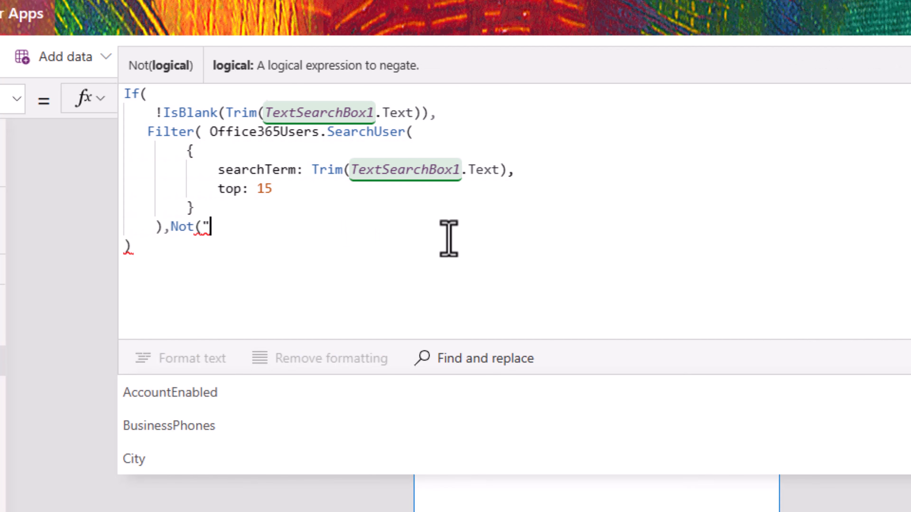
text(#)
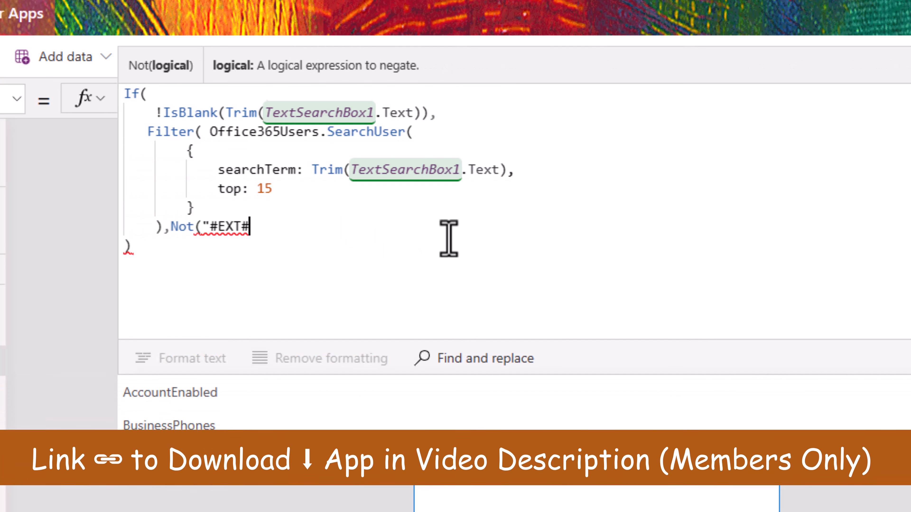
text(" in userp)
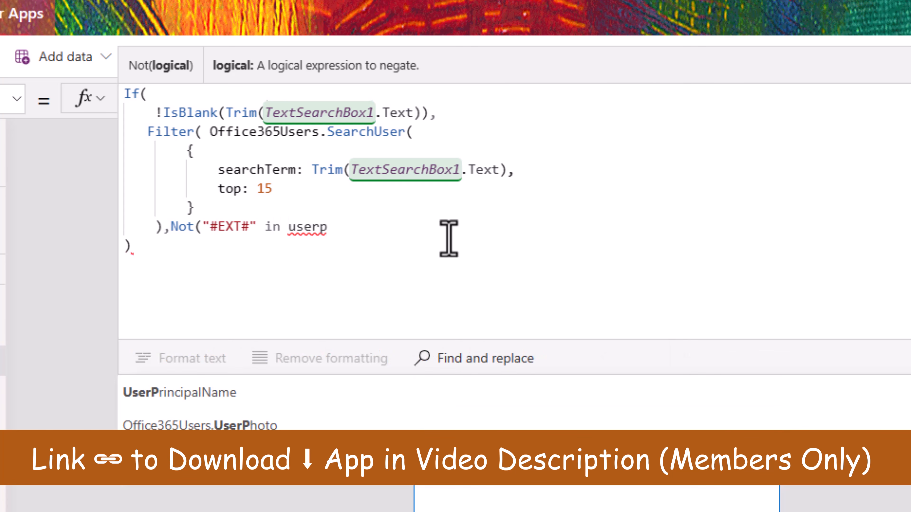
key(Tab)
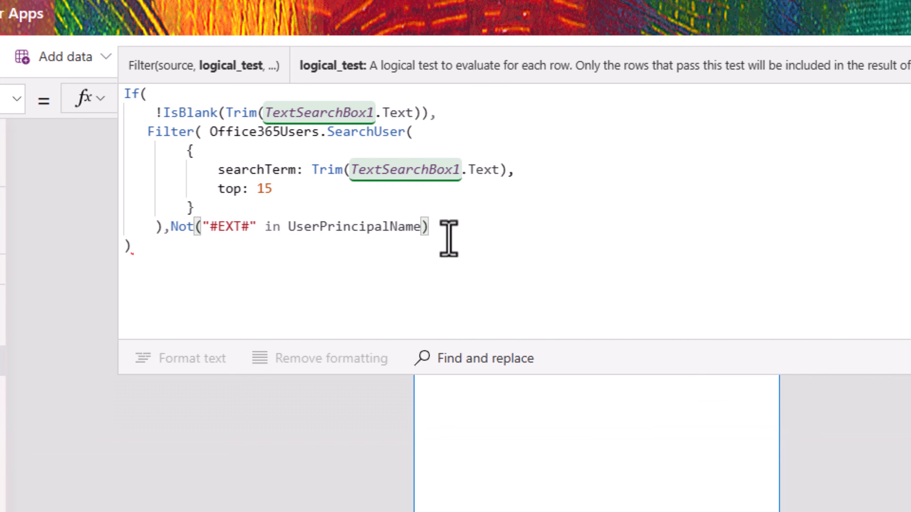
click(456, 232)
text())
click(209, 391)
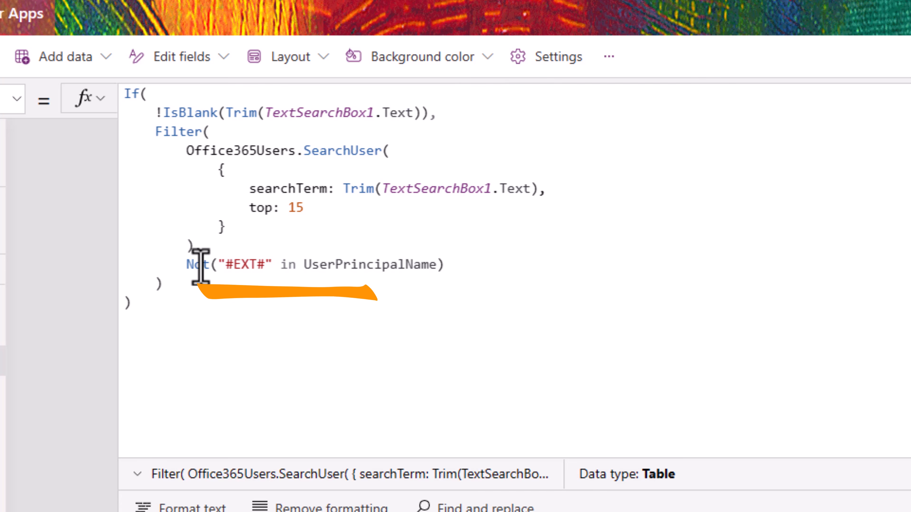
text(,)
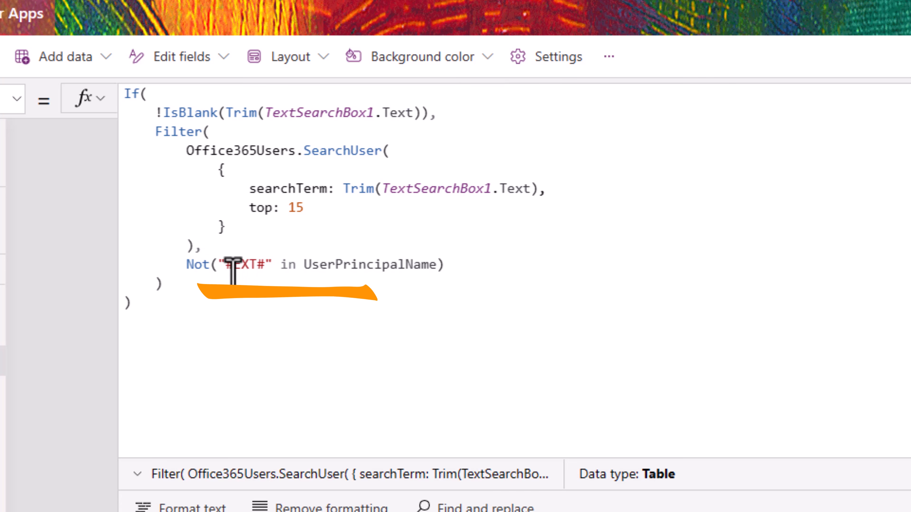
drag(224, 264, 265, 264)
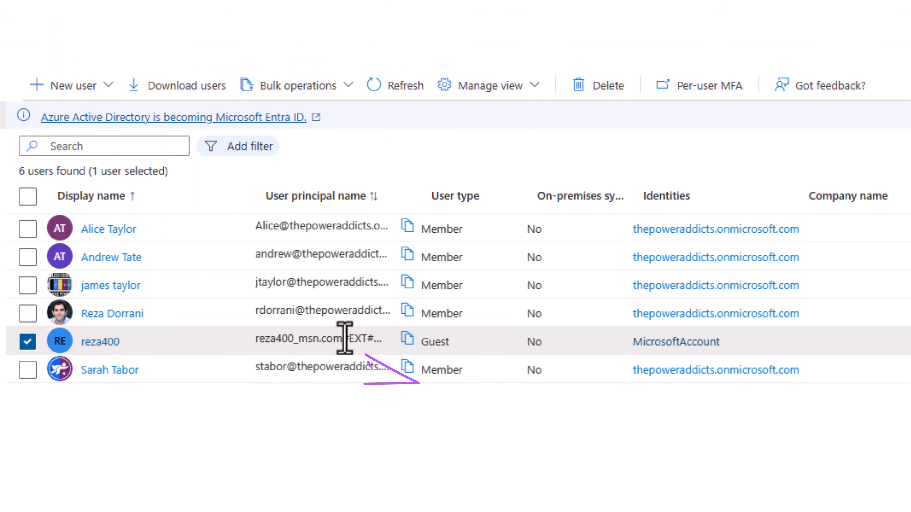
Step: Confirm the guest's #EXT# principal name, recheck the 'reza' search, then search 'andr'
drag(346, 338, 375, 341)
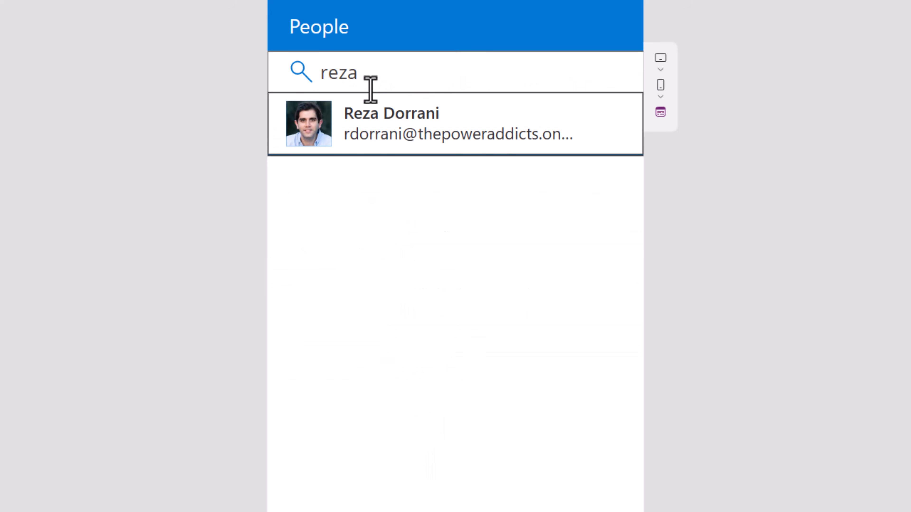
click(371, 82)
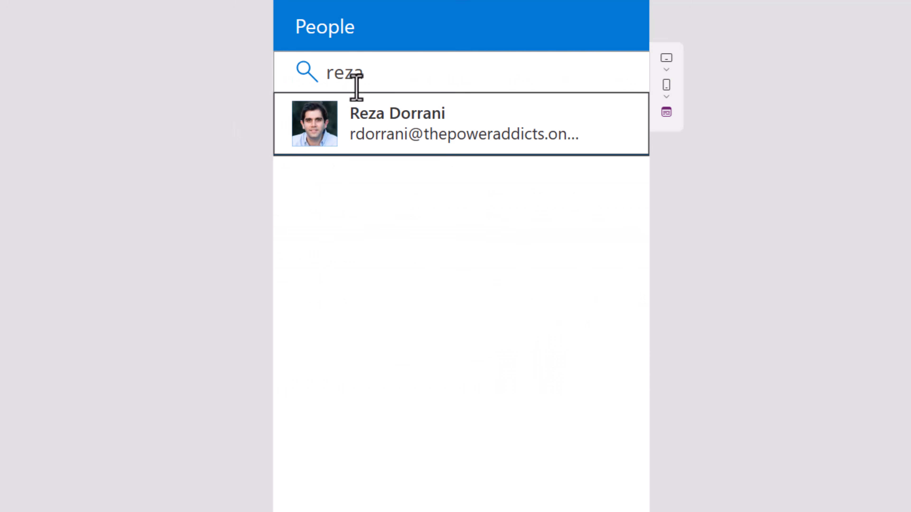
drag(356, 77, 264, 98)
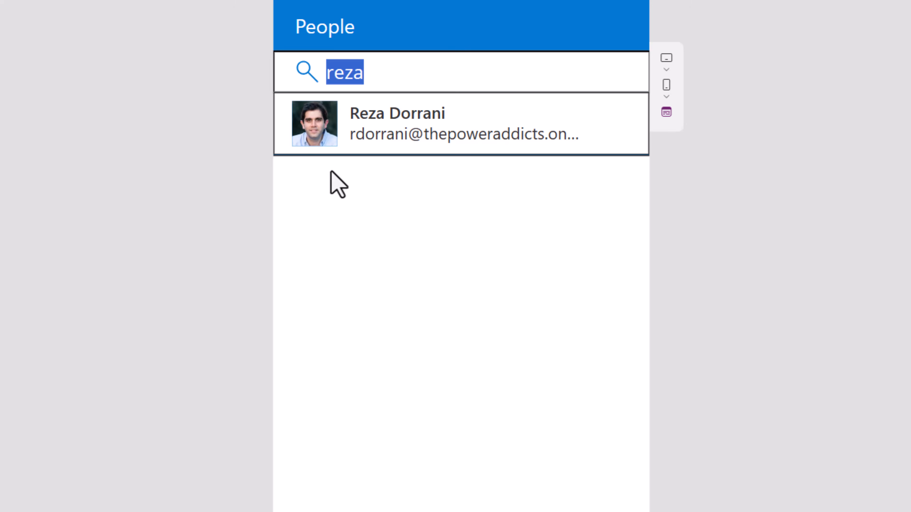
key(BackSpace)
text(andr)
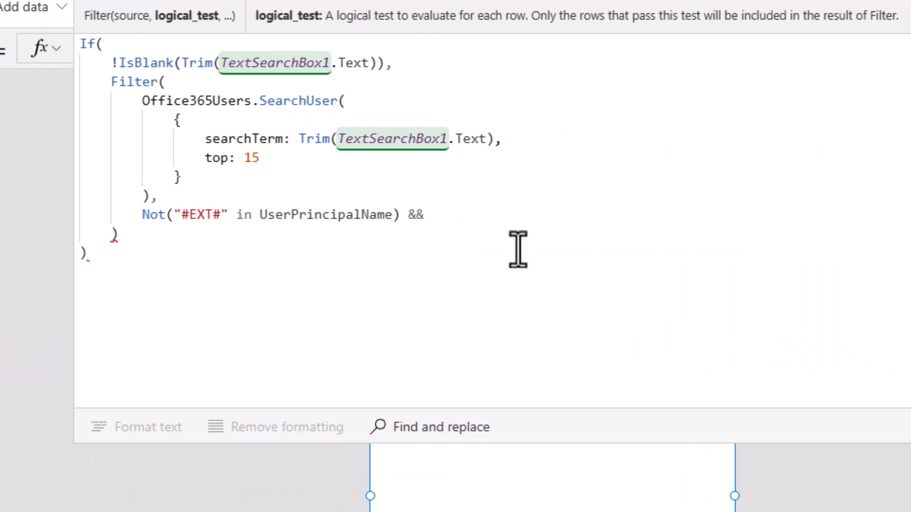
Step: Append AccountEnabled = true to the Filter condition after the Not(...) clause
text(AccountEnabled)
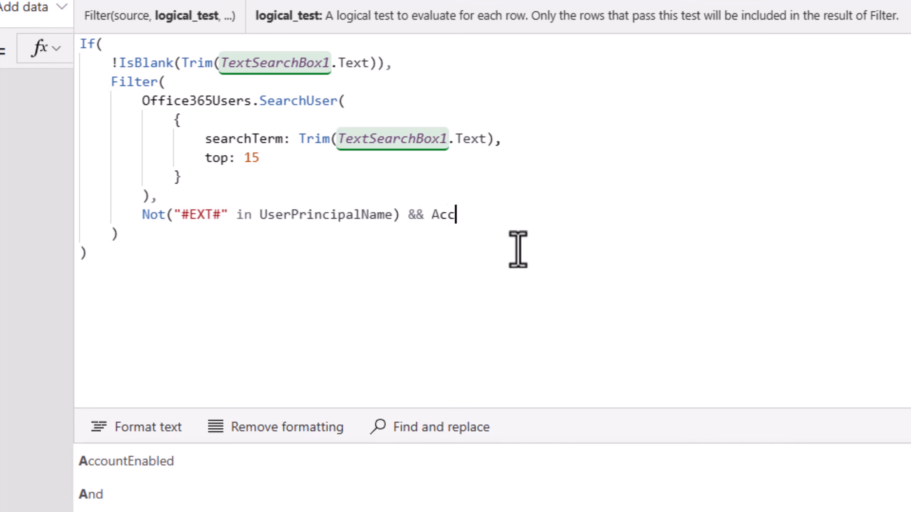
text( = true)
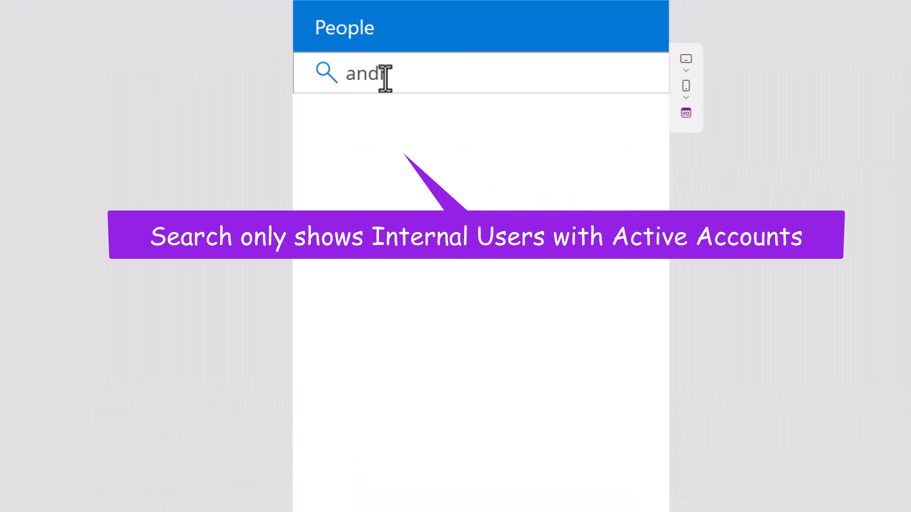
Step: Search 'andrew' to confirm no result, then add the user found by 'james' as a third chip
click(400, 91)
text(ew)
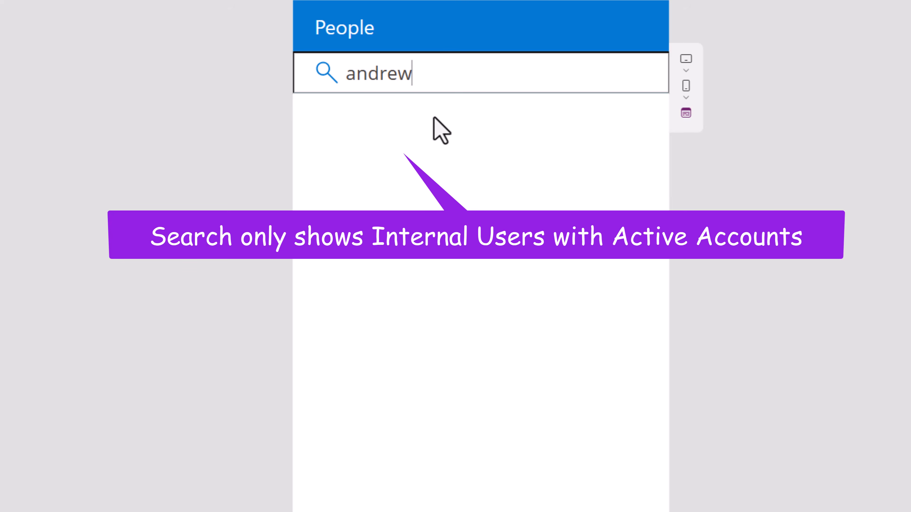
double_click(402, 76)
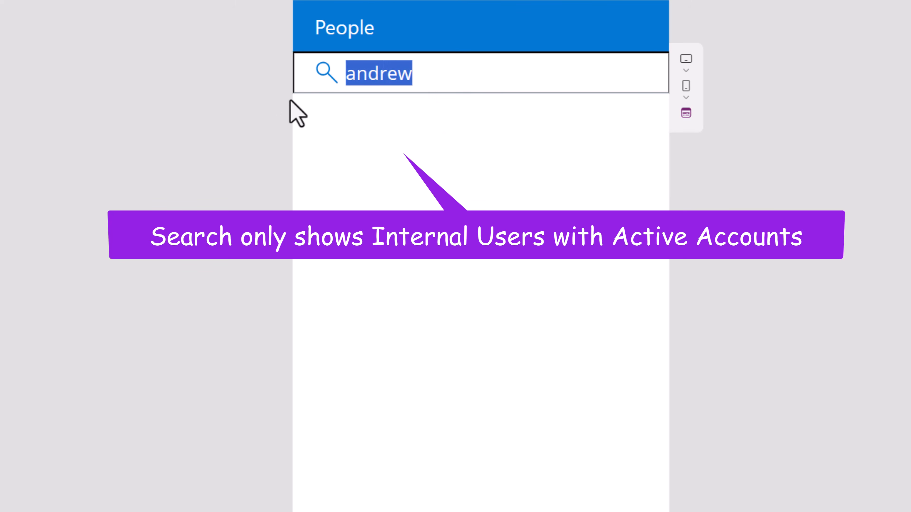
text(james)
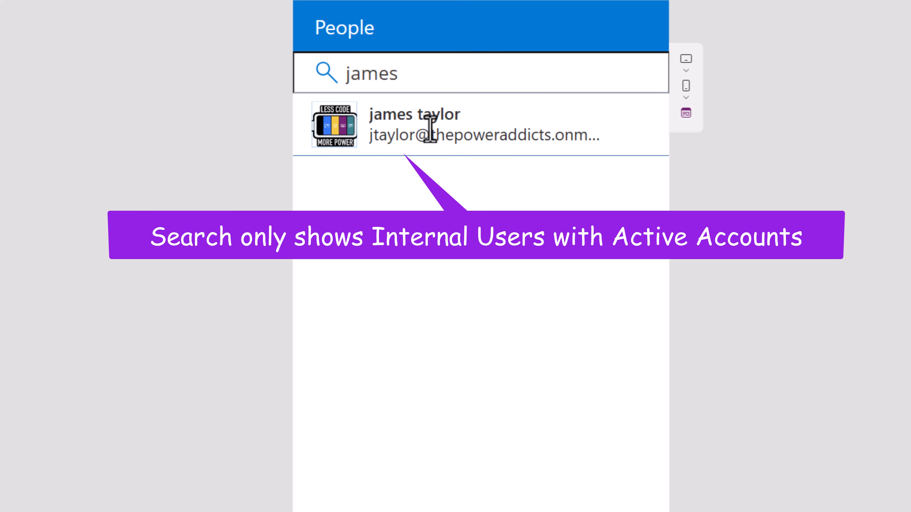
click(352, 125)
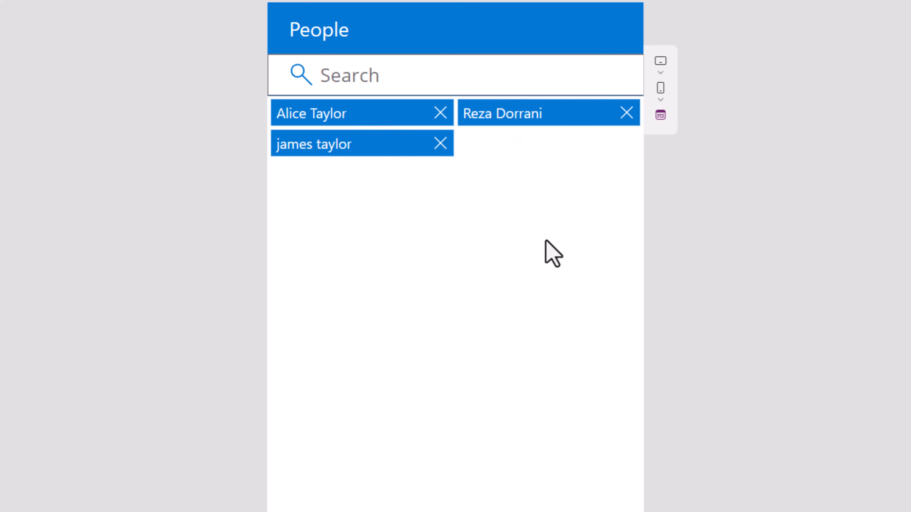
Step: Exit preview and check that the added-people gallery's Items is MyPeople
key(Escape)
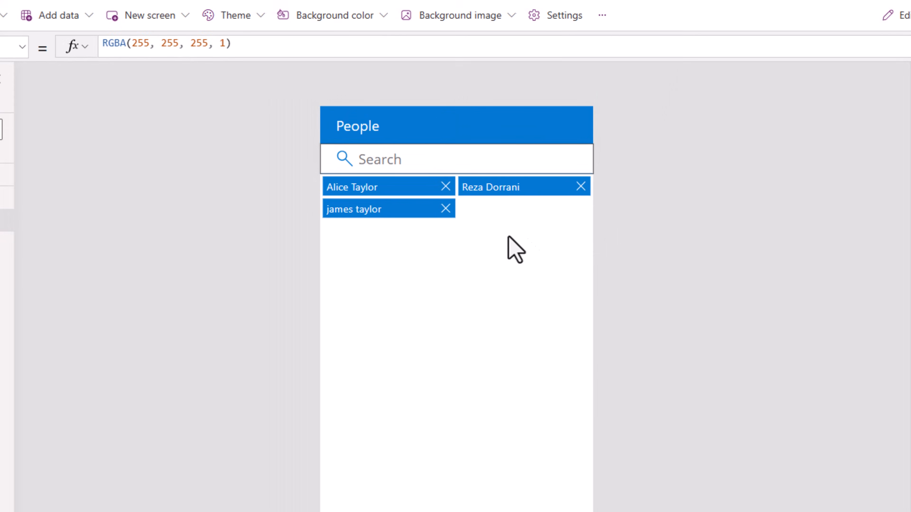
click(518, 235)
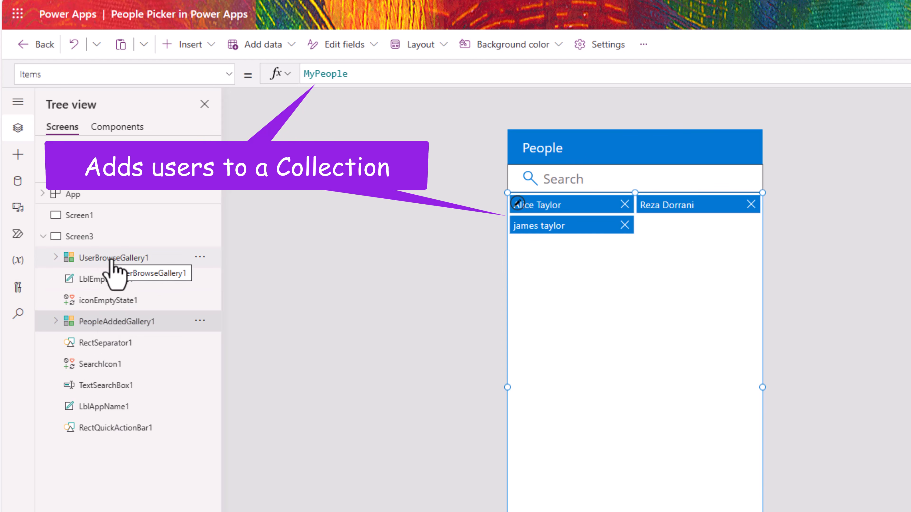
double_click(331, 73)
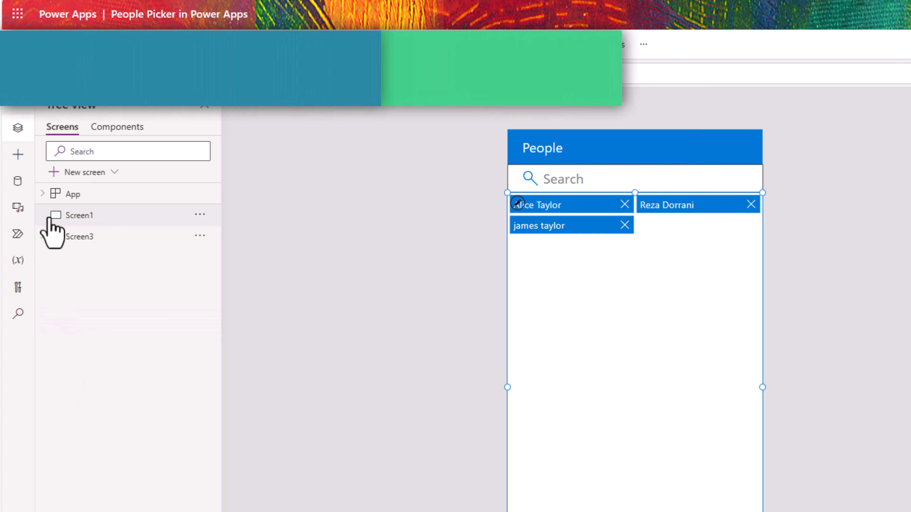
Step: Add a new screen from the Email template
click(85, 172)
click(124, 198)
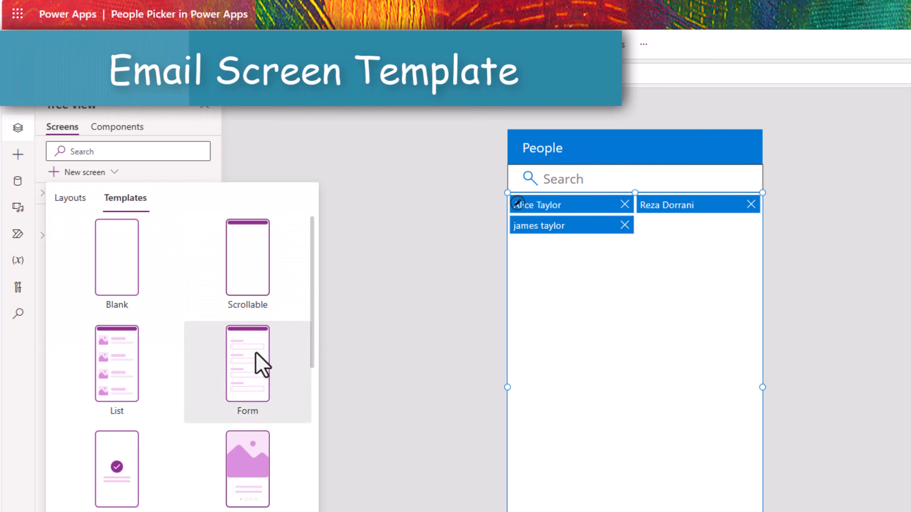
scroll(254, 340, down, 3)
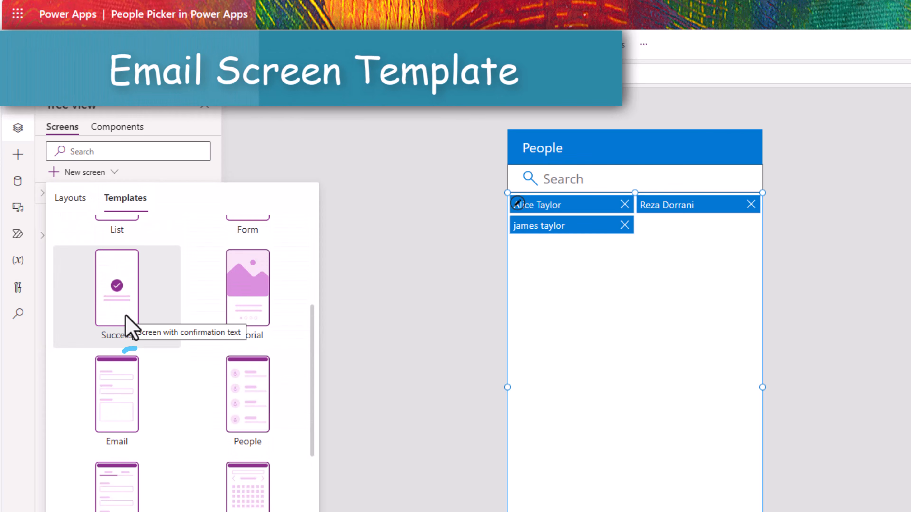
click(108, 422)
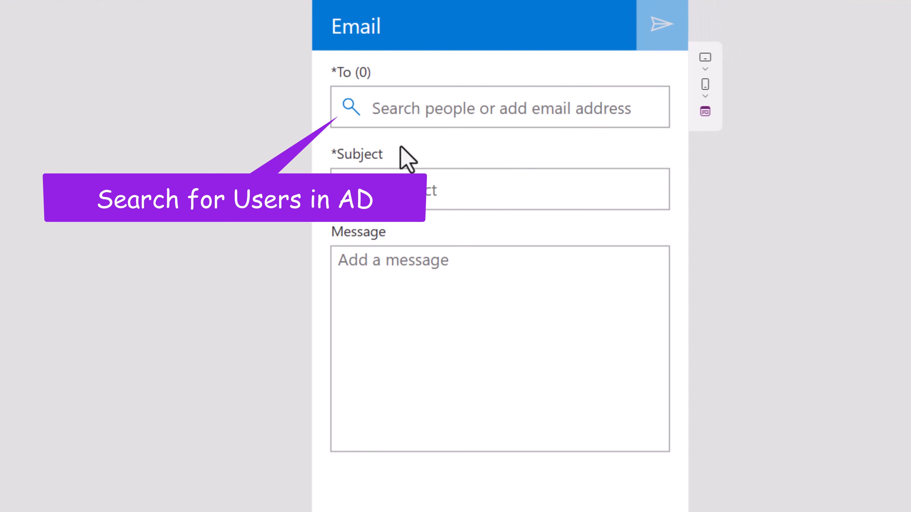
Step: Add two directory users from search suggestions and one typed external e-mail address to the To list
click(389, 115)
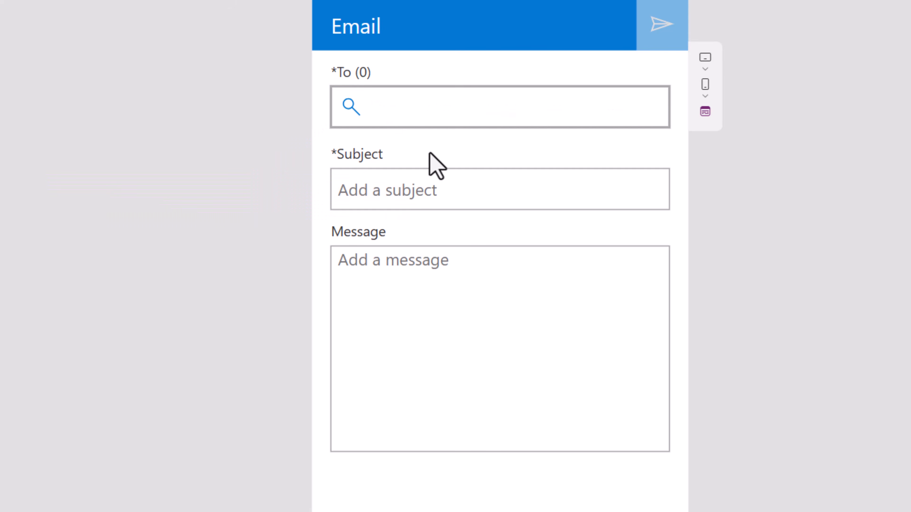
text(reza)
click(429, 163)
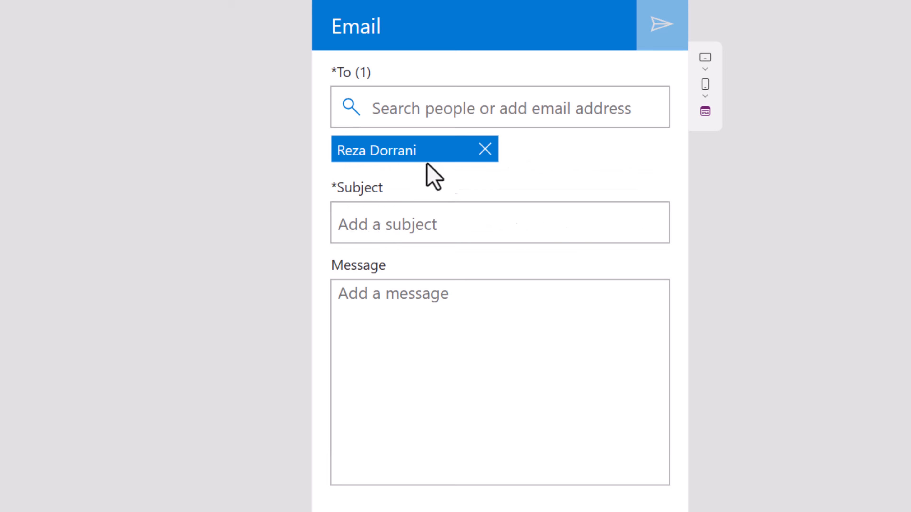
click(474, 112)
text(sarah)
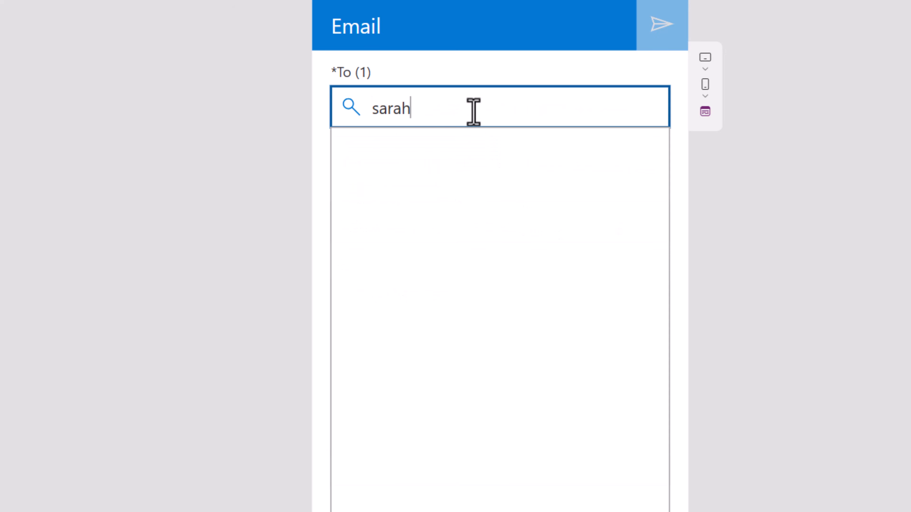
click(502, 167)
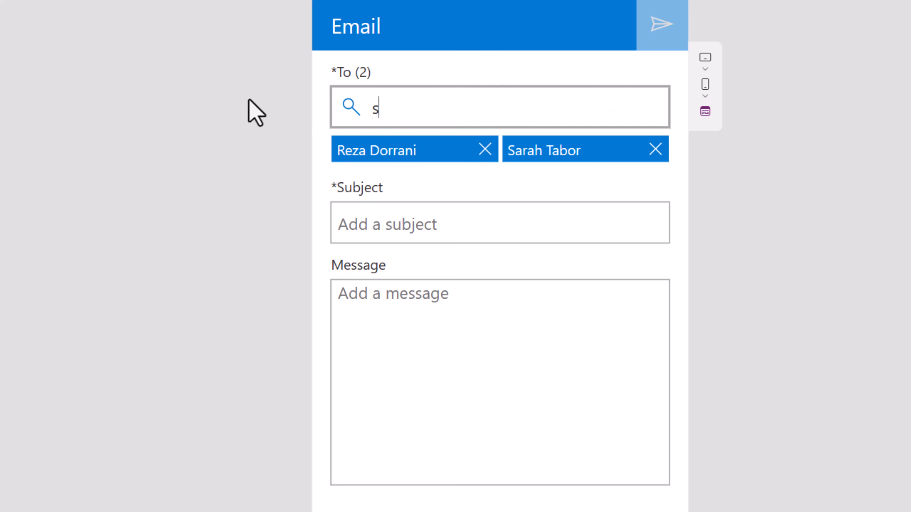
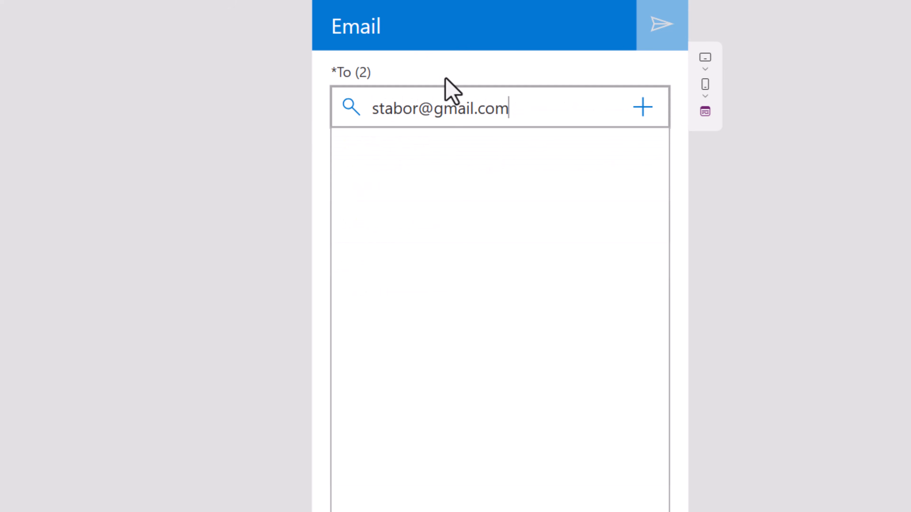
click(644, 108)
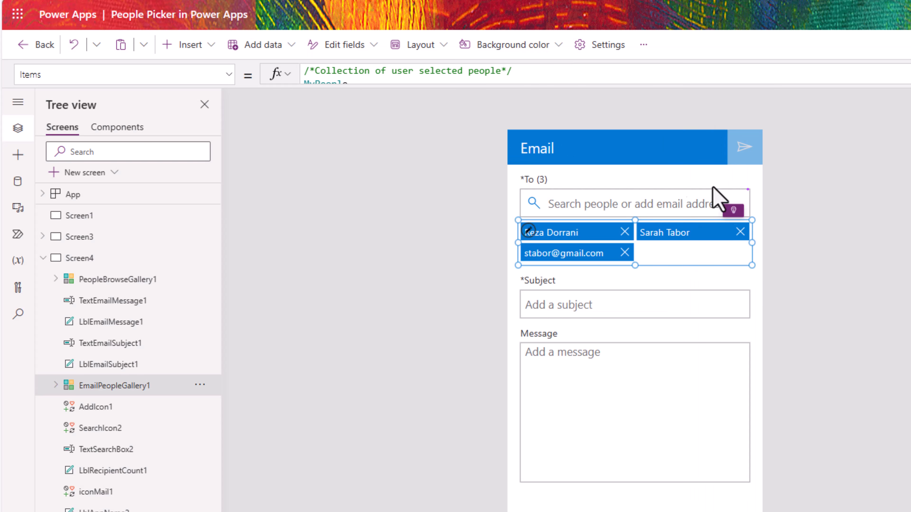
Step: Review iconMail1's OnSelect Concat formula, which joins MyPeople Mail addresses with a semicolon separator
click(661, 24)
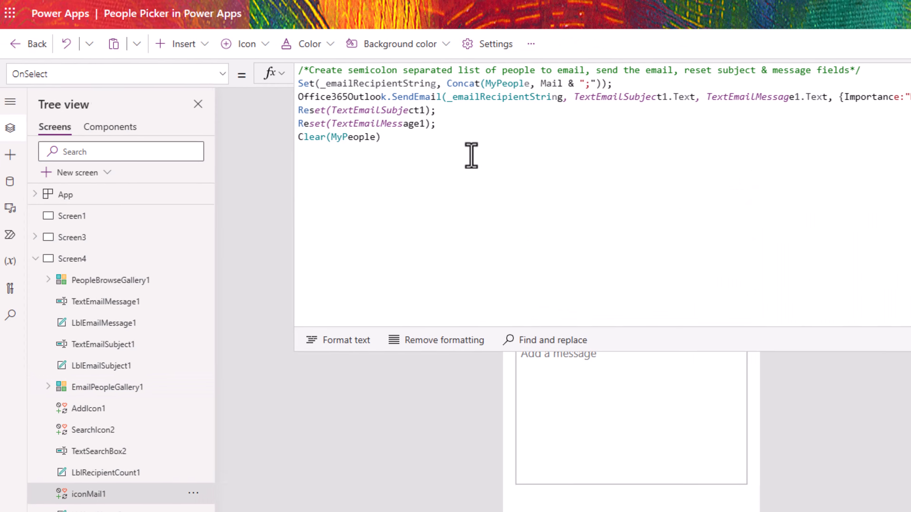
drag(249, 63, 443, 63)
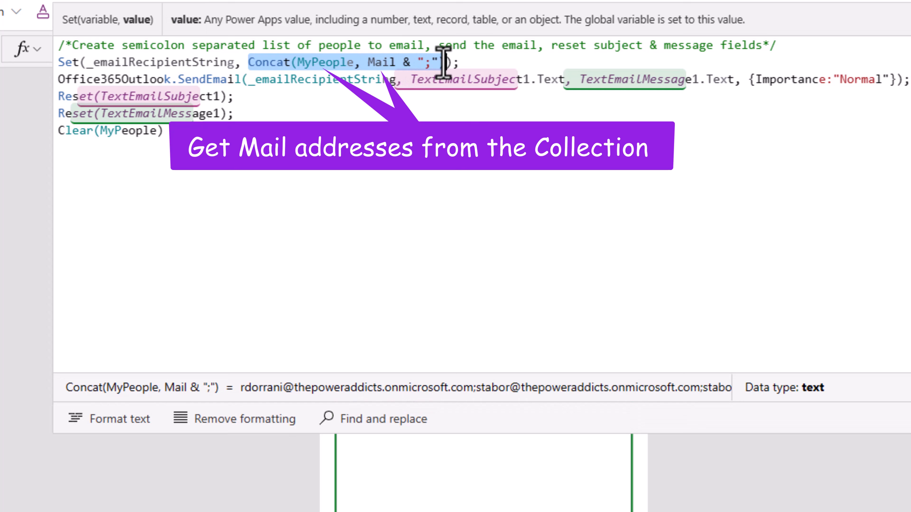
double_click(315, 63)
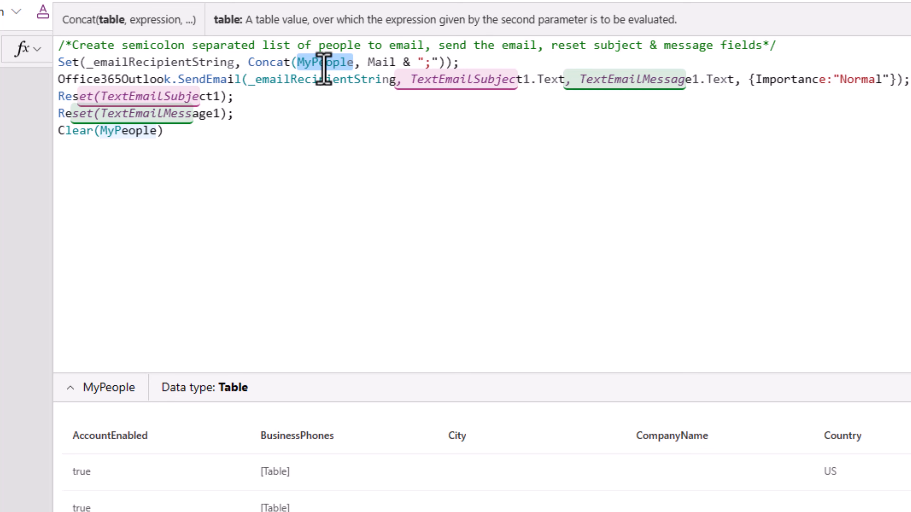
double_click(376, 64)
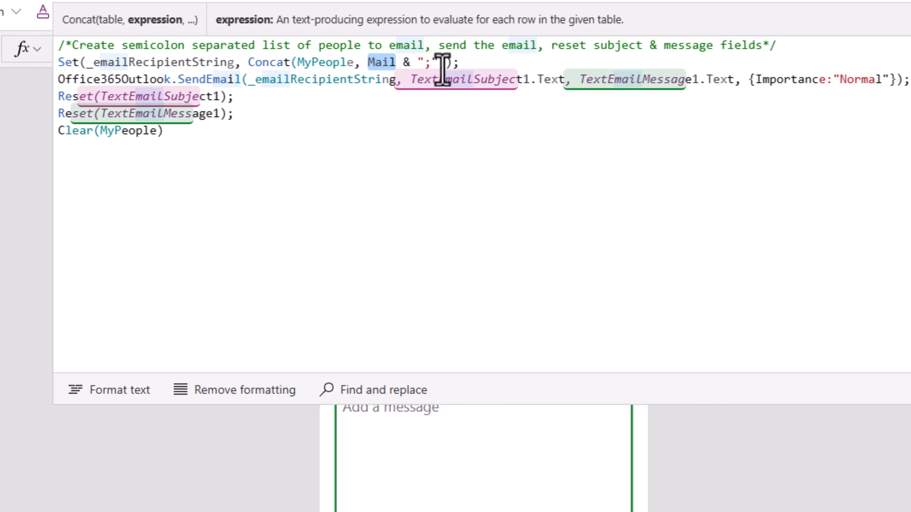
drag(446, 62, 253, 61)
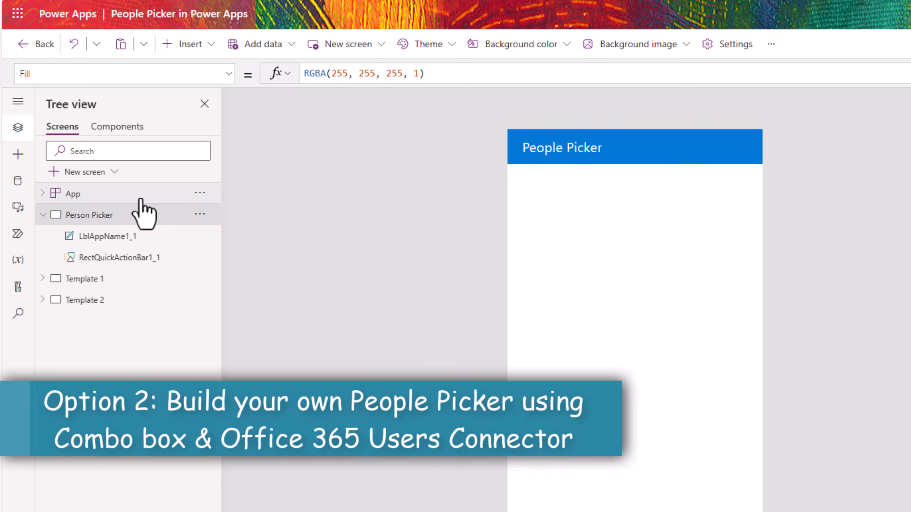
Step: Check the Office365Users connection, then insert a combo box below the People Picker header
click(18, 183)
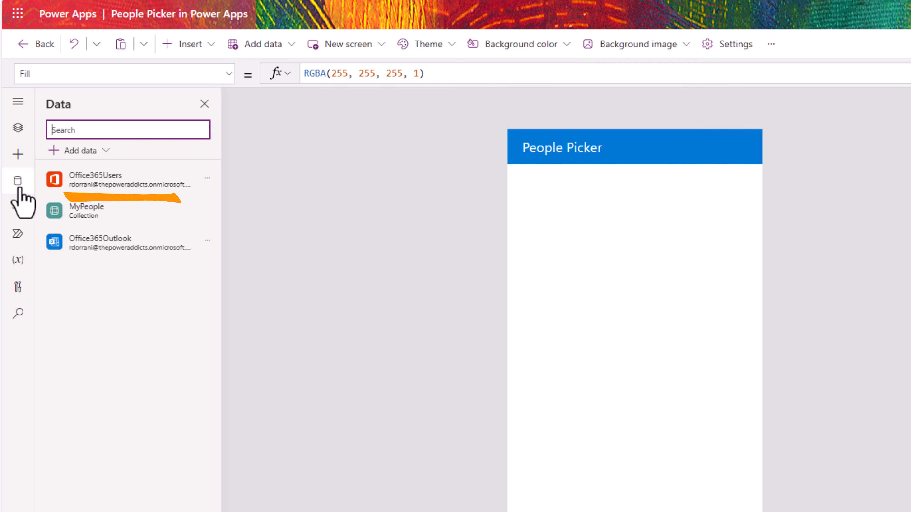
mouse_move(115, 190)
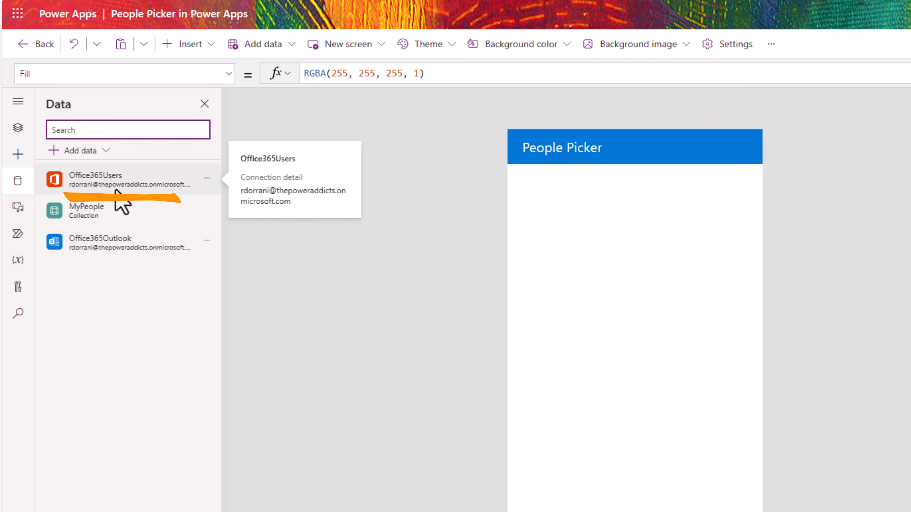
click(26, 157)
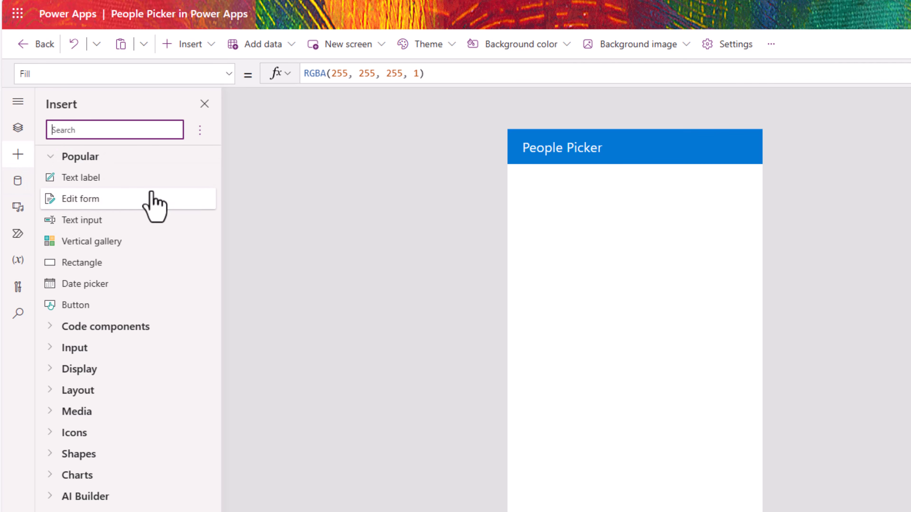
text(combo)
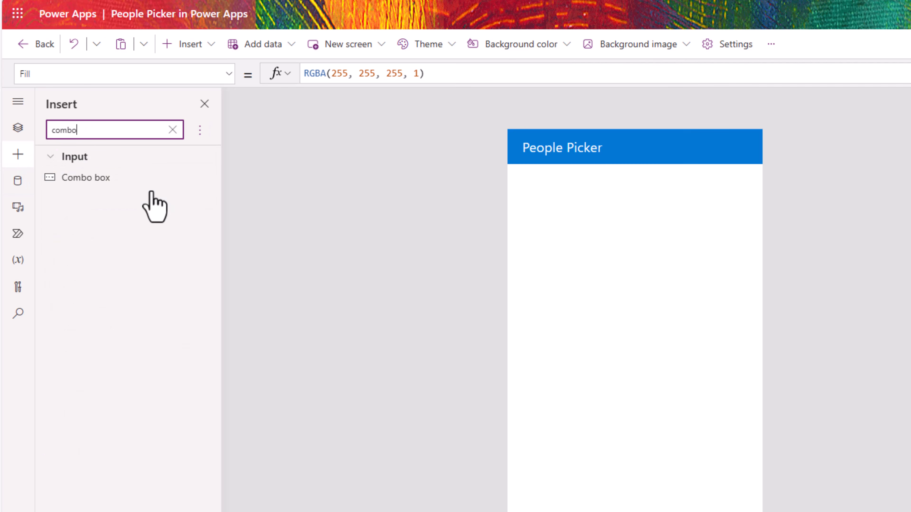
click(101, 183)
drag(570, 163, 571, 261)
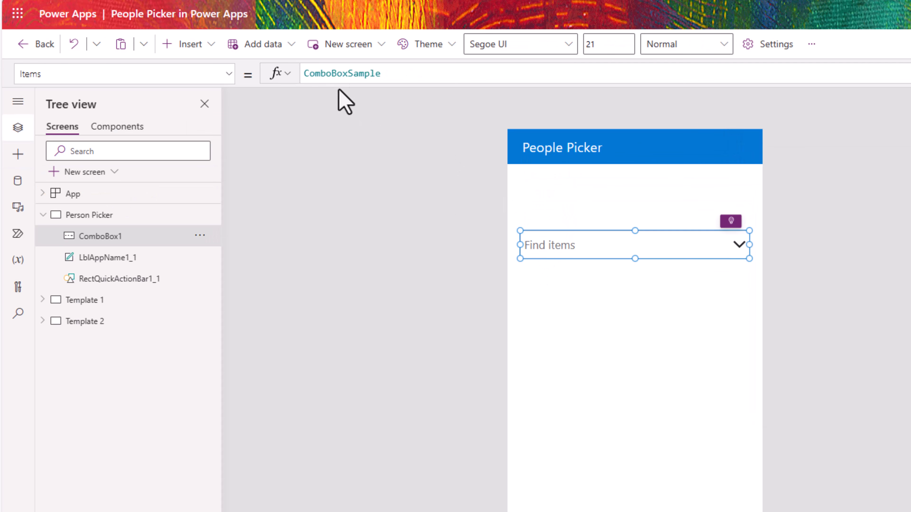
Step: Replace ComboBoxSample in the Items formula with Office365Users.SearchUserV2
double_click(331, 74)
click(910, 73)
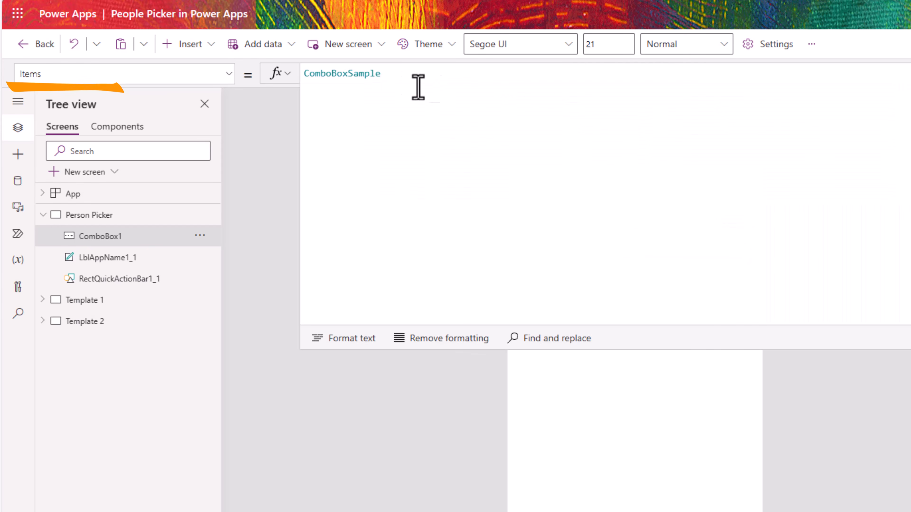
double_click(381, 75)
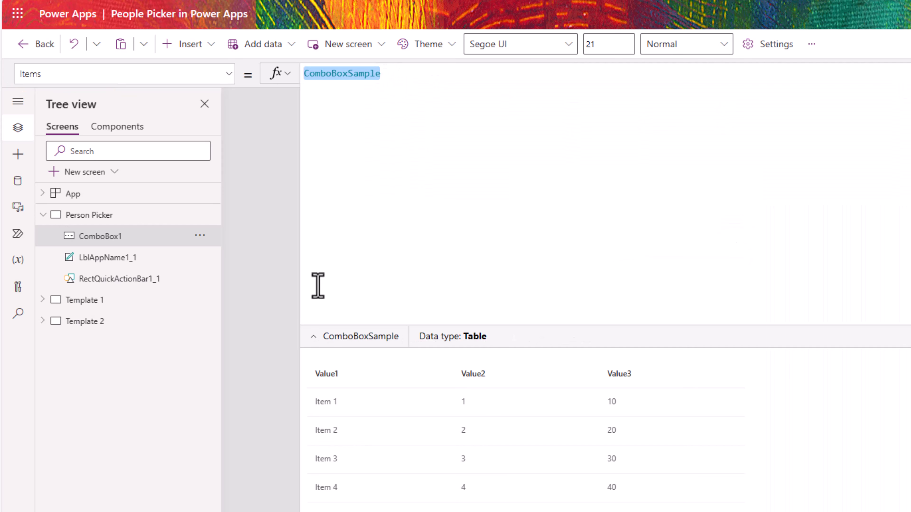
text(c)
text(ffice365Users)
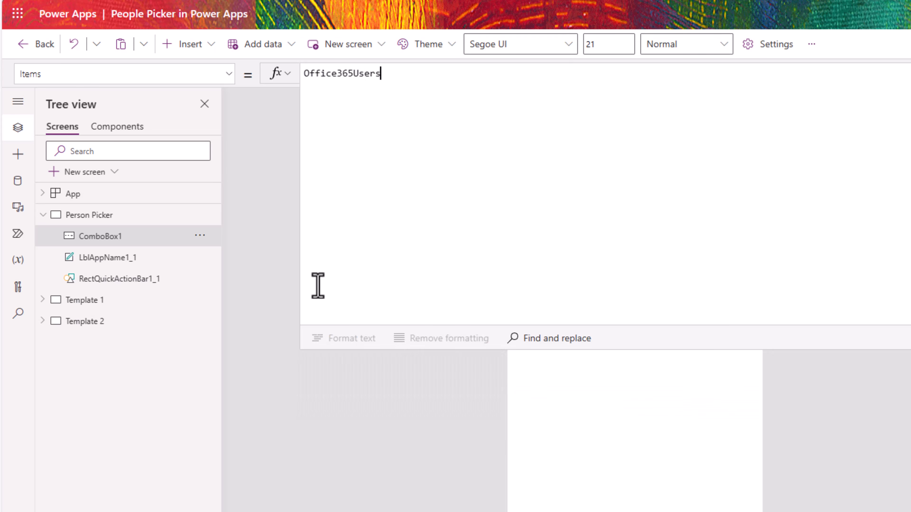
text(.sear)
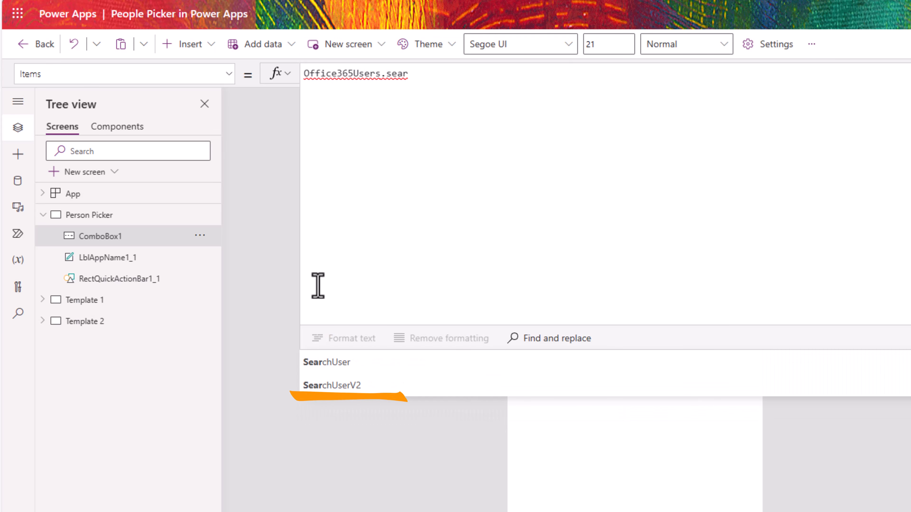
click(380, 387)
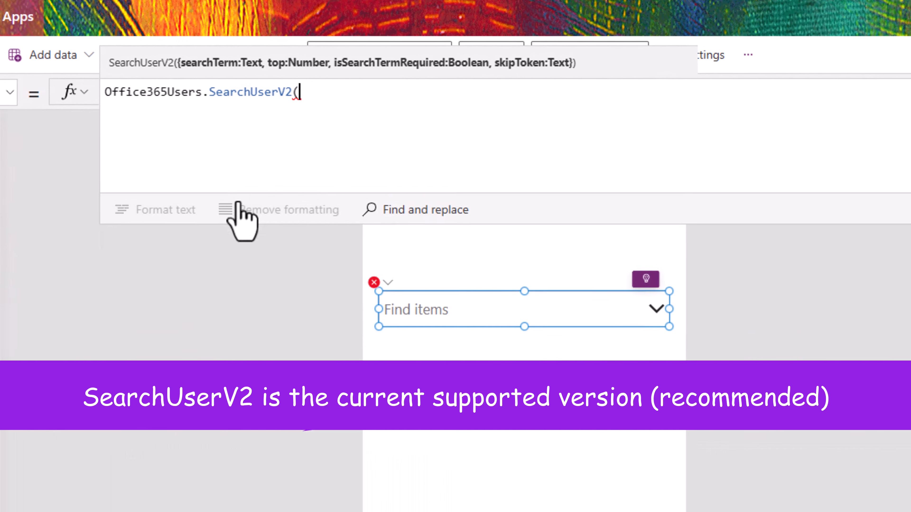
mouse_move(237, 202)
mouse_down()
mouse_move(238, 191)
mouse_move(241, 217)
mouse_up()
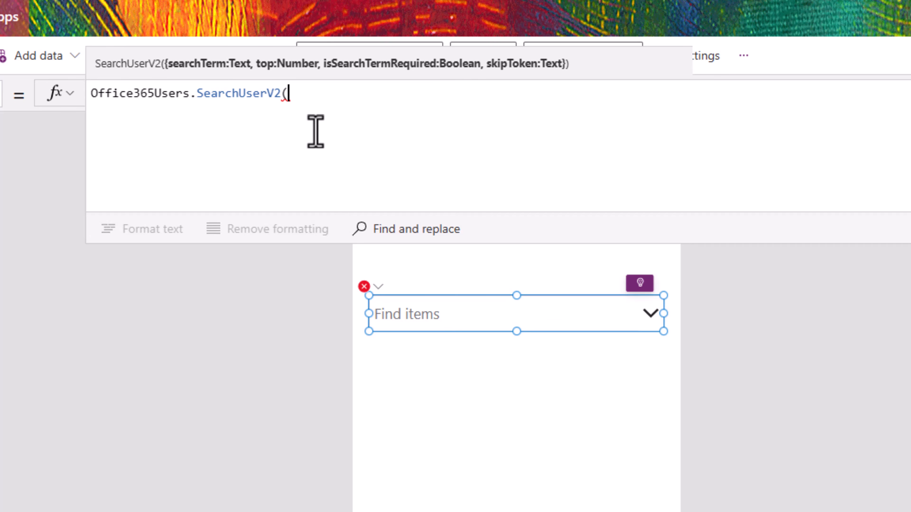
Step: Pass searchTerm as Trim(Self.SearchText) to the SearchUserV2 call
text({sea)
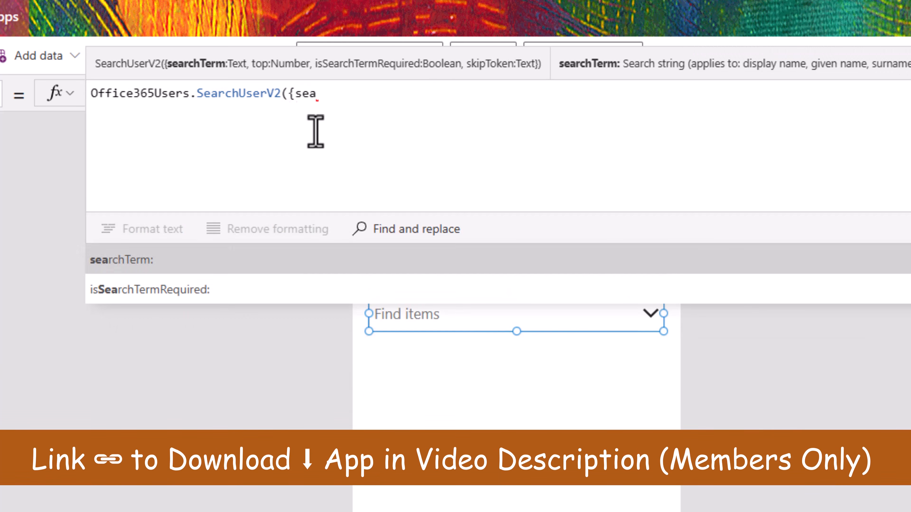
key(Tab)
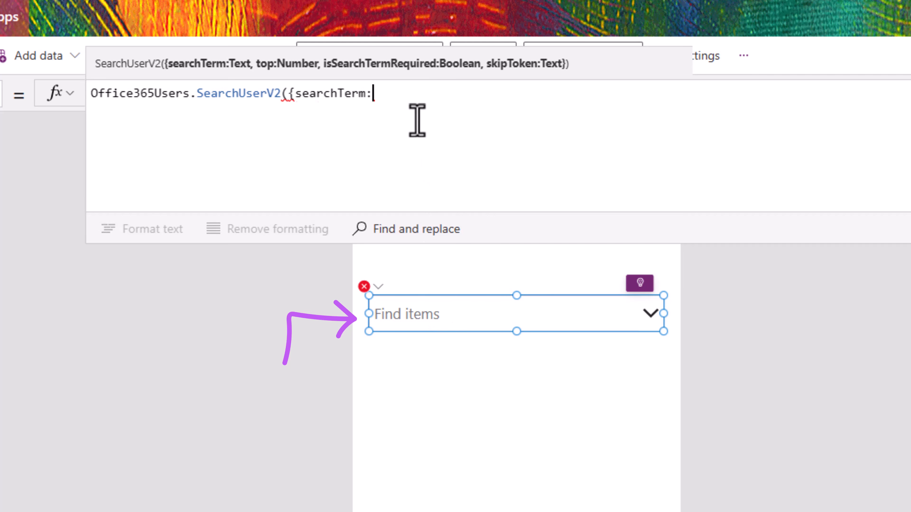
text(S)
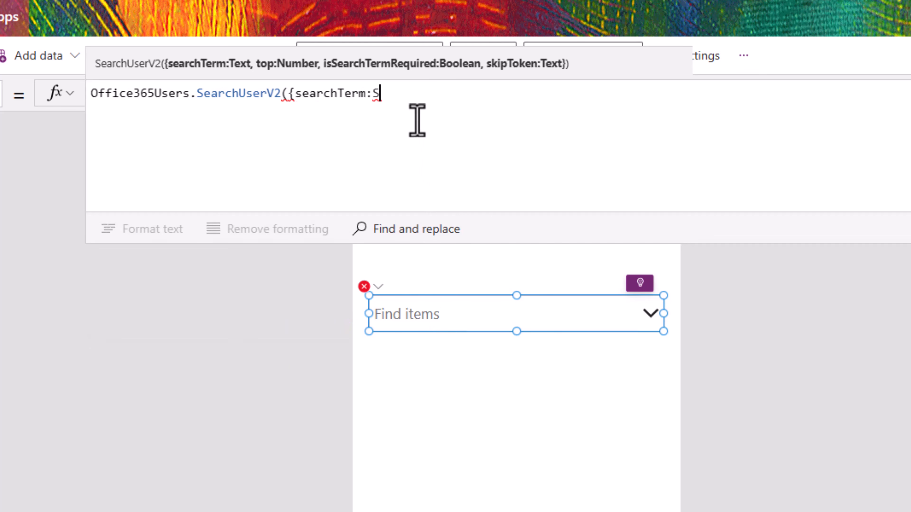
text(elf.sear)
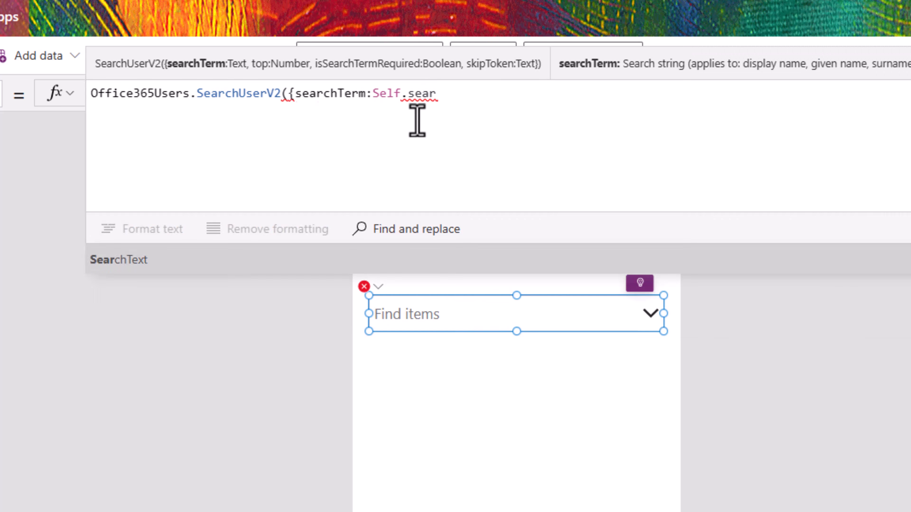
key(Tab)
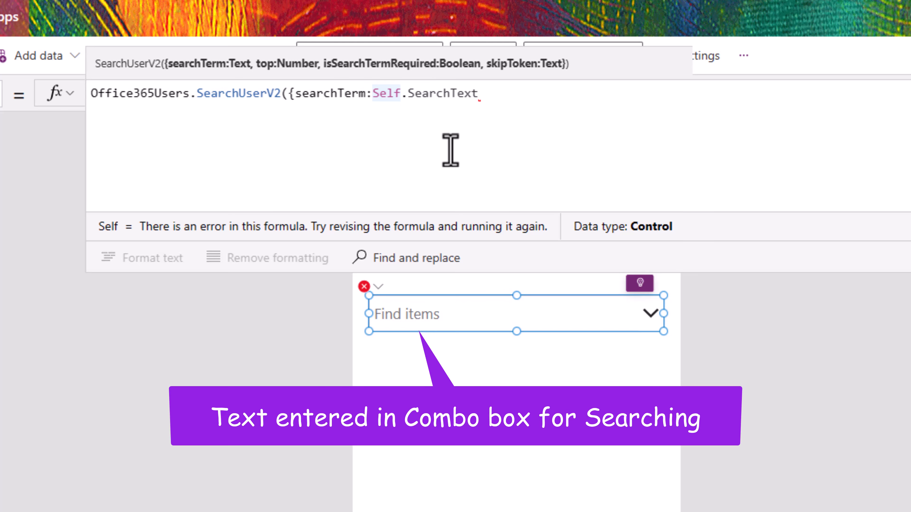
text(Trim()
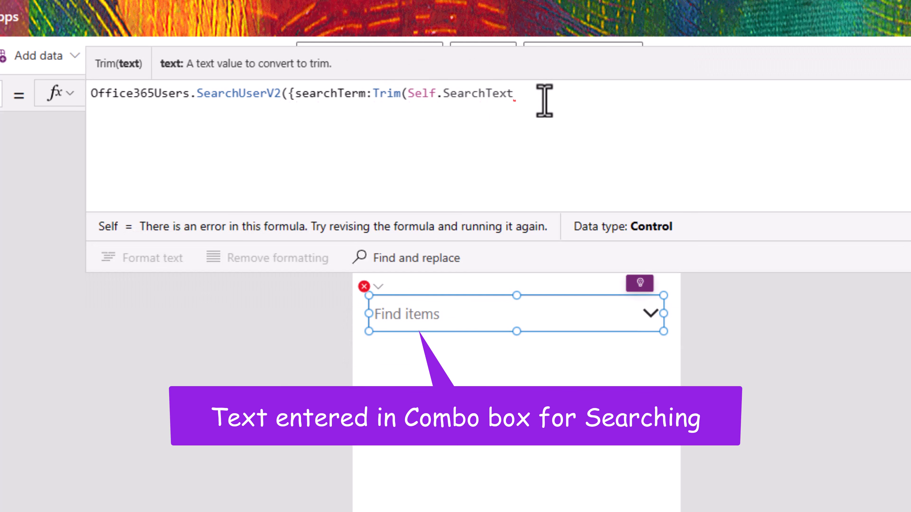
text())
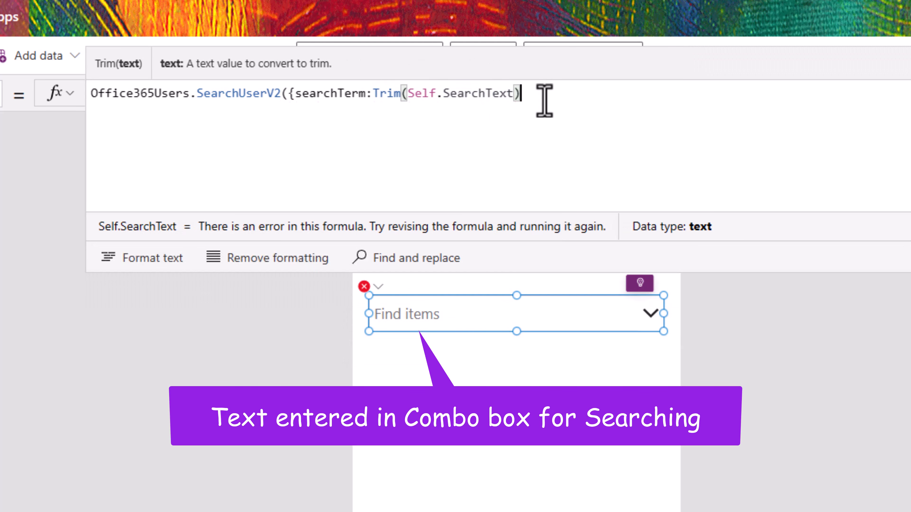
text(,to)
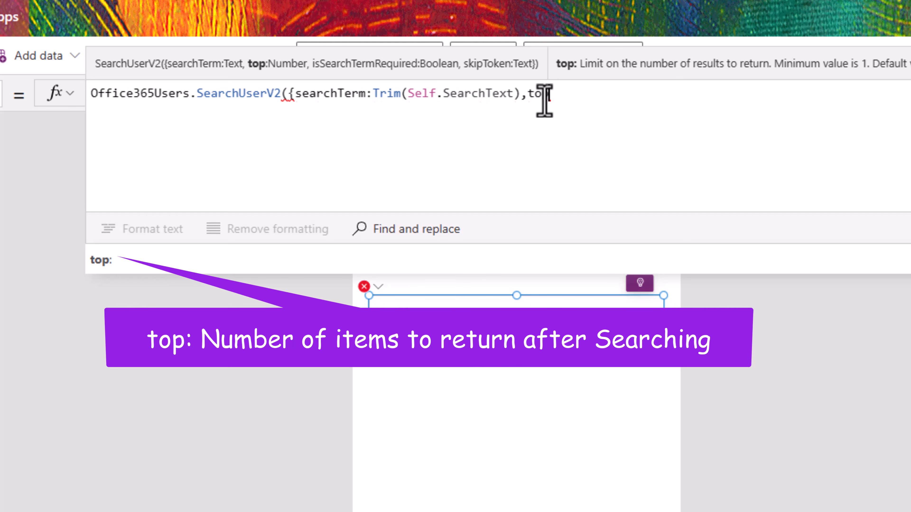
Step: Replace the stray ',to' with isSearchTermRequired:false and close the SearchUserV2 call
key(BackSpace)
key(BackSpace)
key(BackSpace)
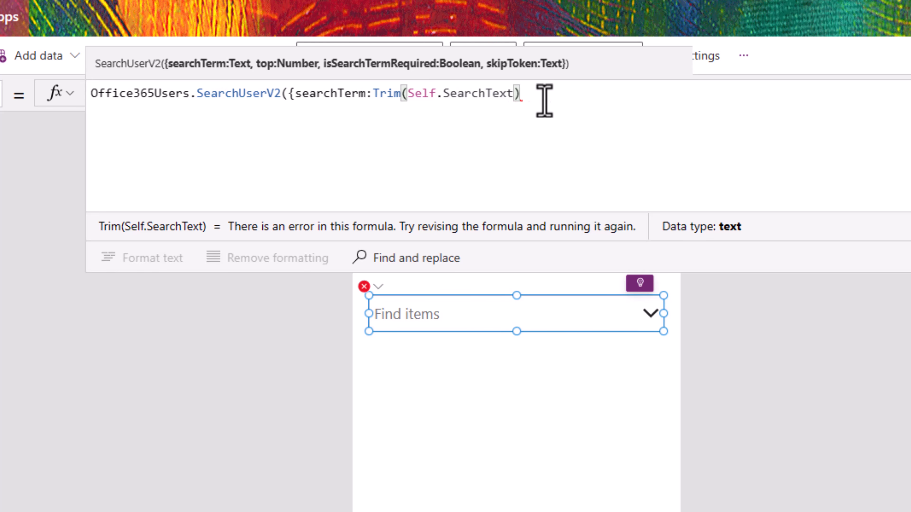
text(,is)
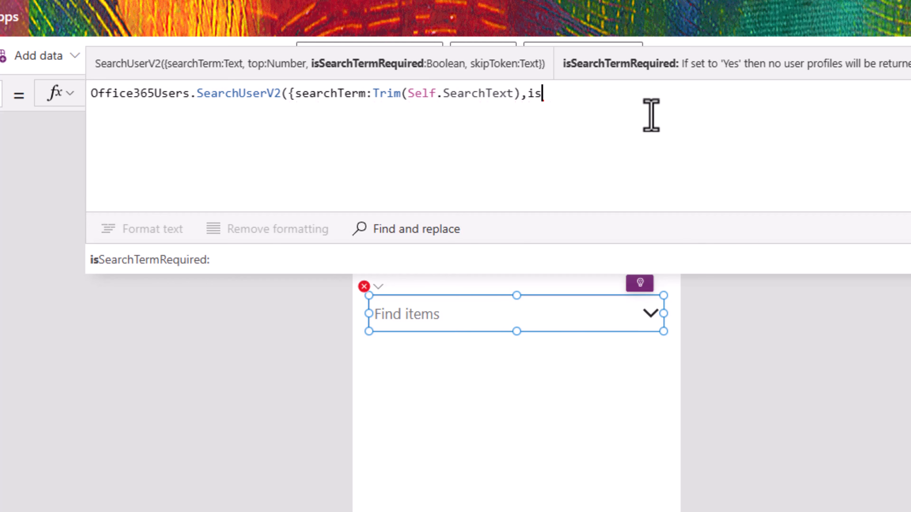
text(sea)
key(Tab)
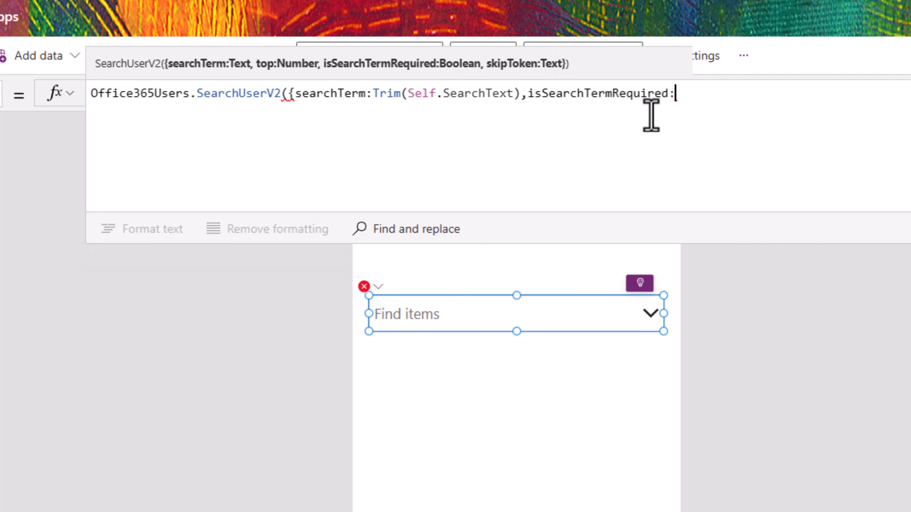
text(false)
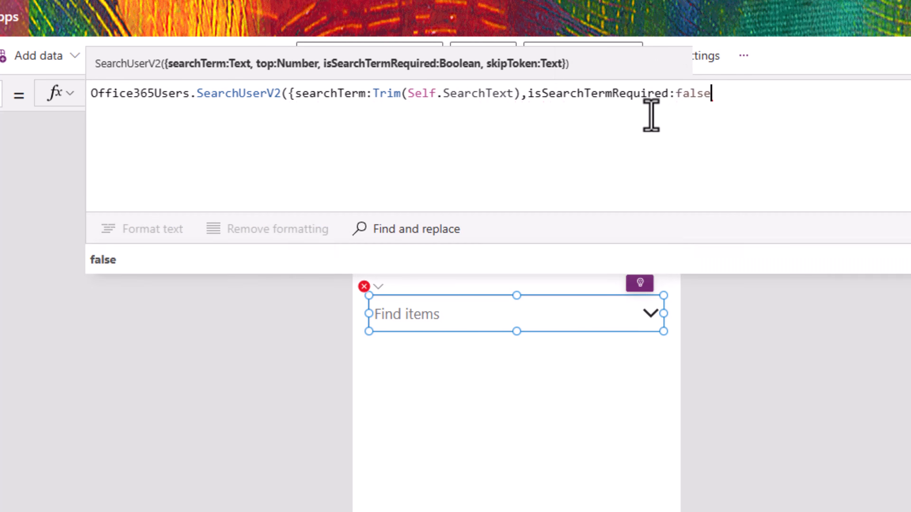
text(}))
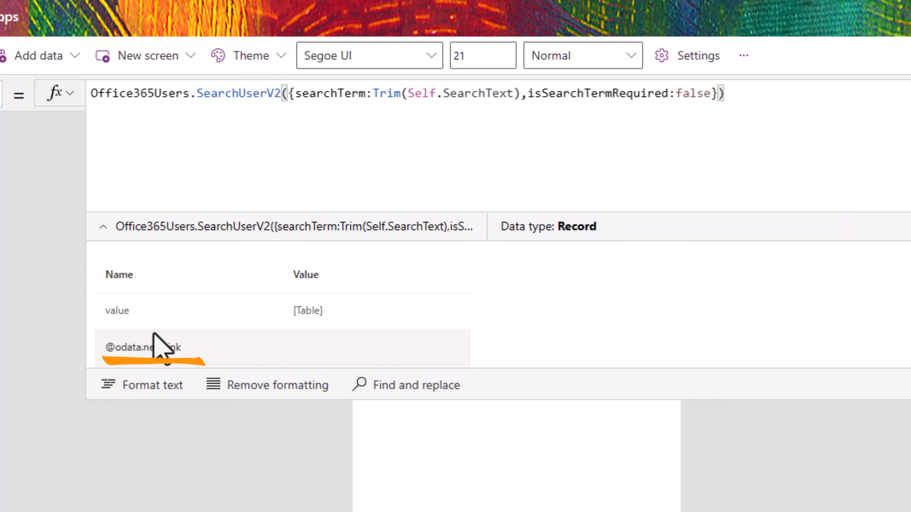
Step: Append .value to the end of the SearchUserV2 formula
click(714, 94)
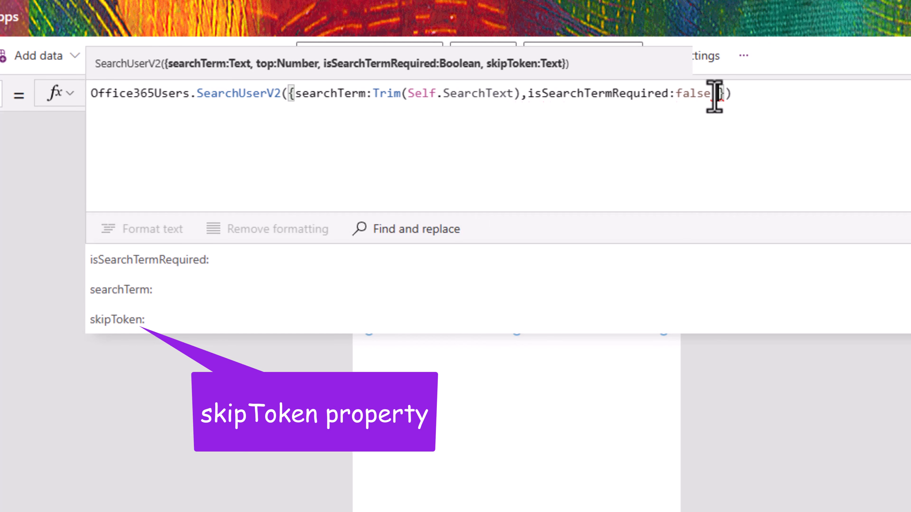
key(End)
text(.)
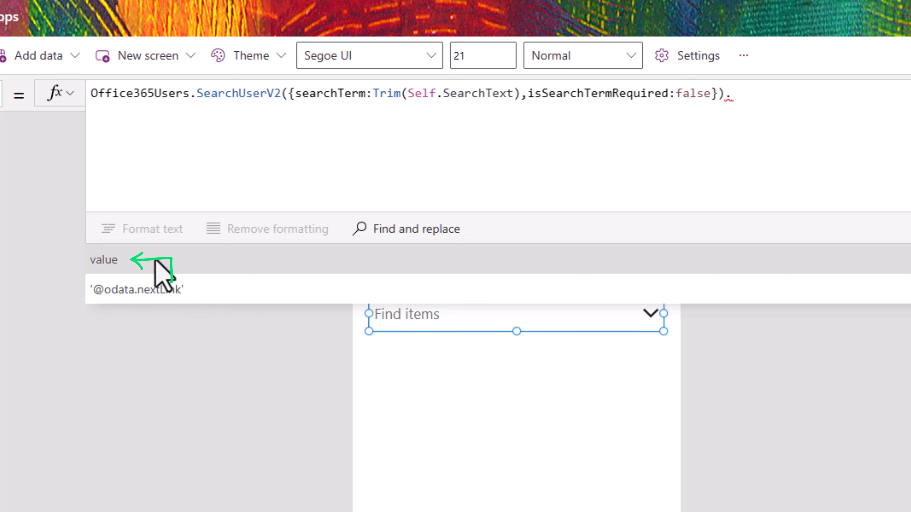
click(592, 258)
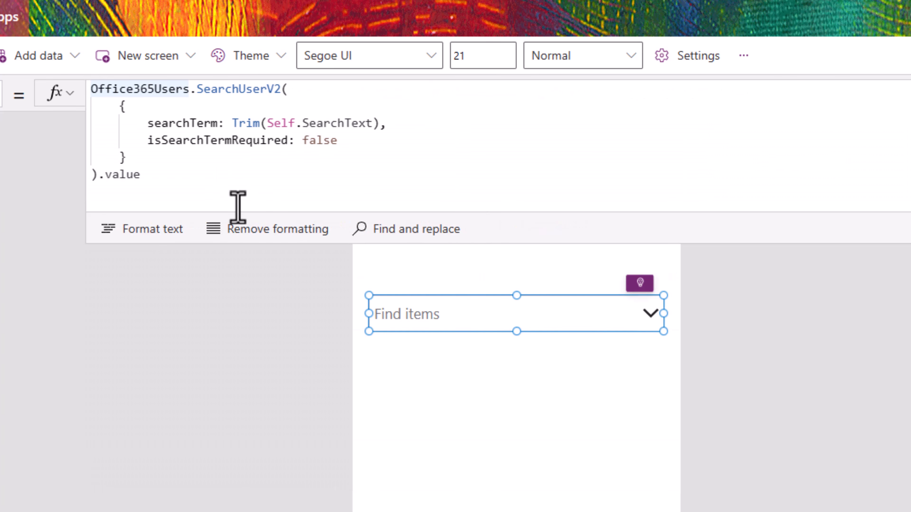
Step: Wrap the user search in Filter with AccountEnabled = true && Not("#EXT" in UserPrincipalName)
text(Filter(Office365Users.SearchUserV2()
click(161, 183)
text(,)
key(Return)
text(acco)
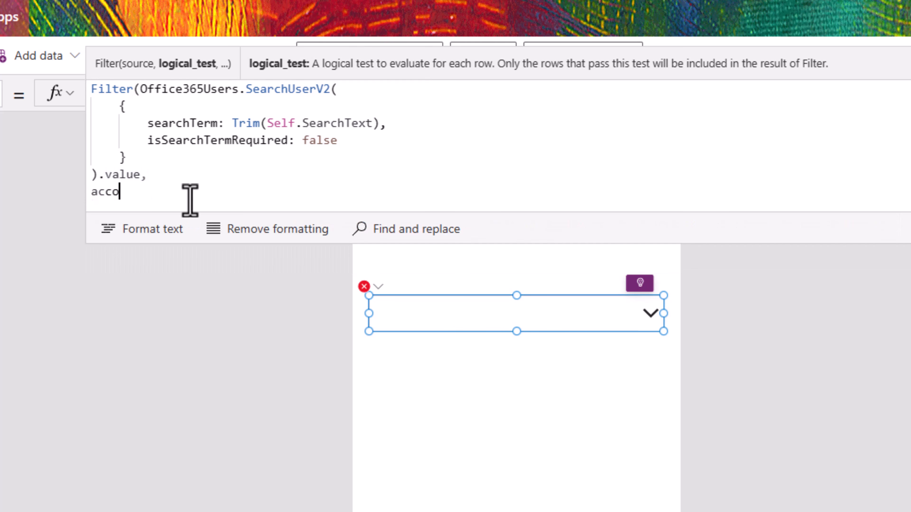
key(Tab)
text(= t)
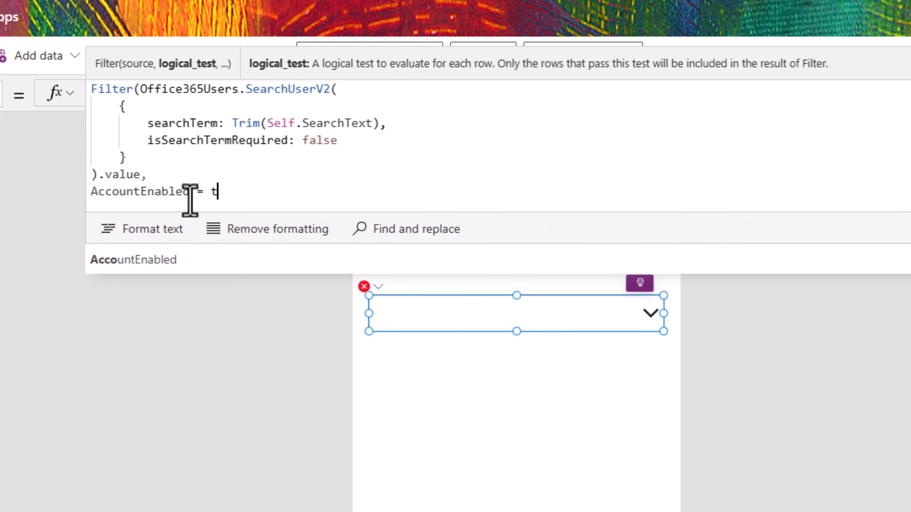
text(rue && Not("#EXT" in )
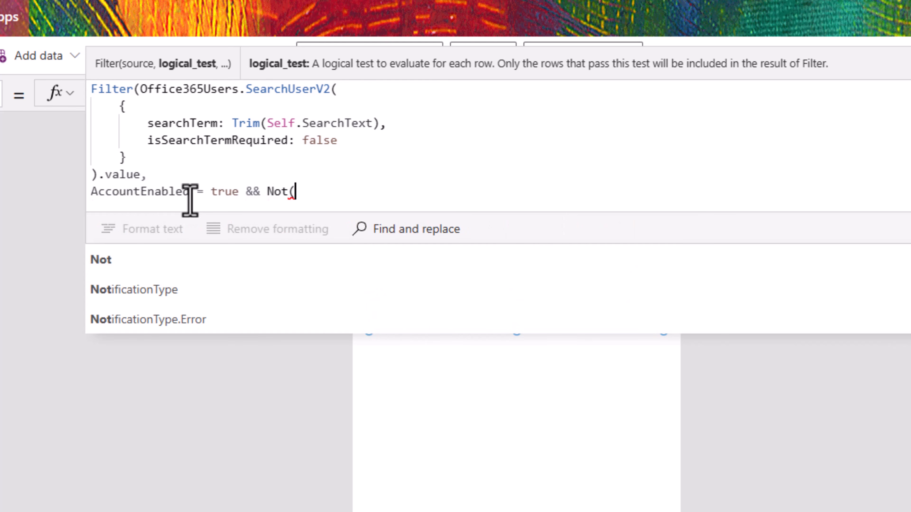
text(user)
key(Tab)
text()))
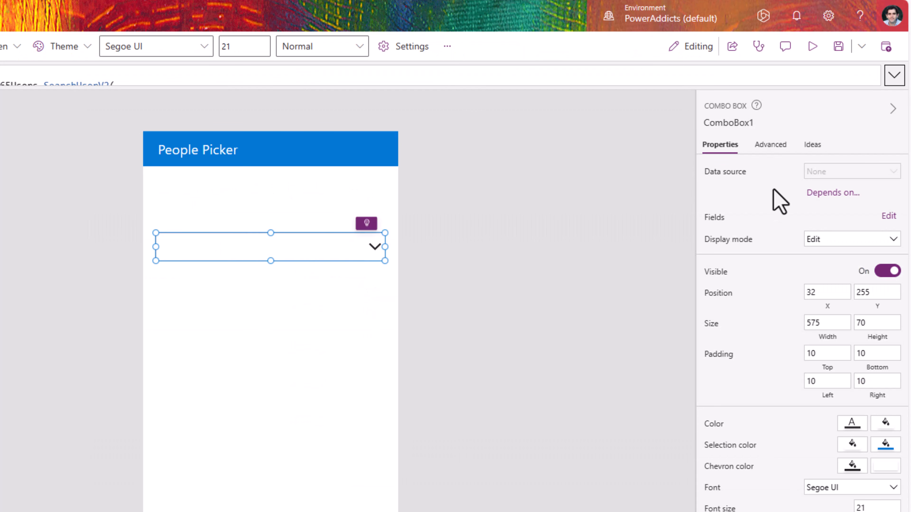
Step: Turn the Allow searching toggle On for ComboBox1 in the Properties pane
scroll(777, 251, down, 4)
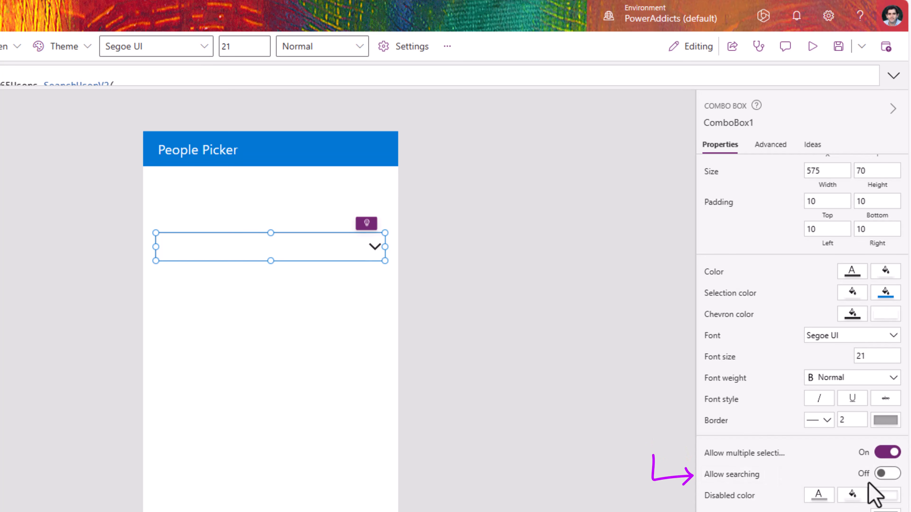
click(887, 478)
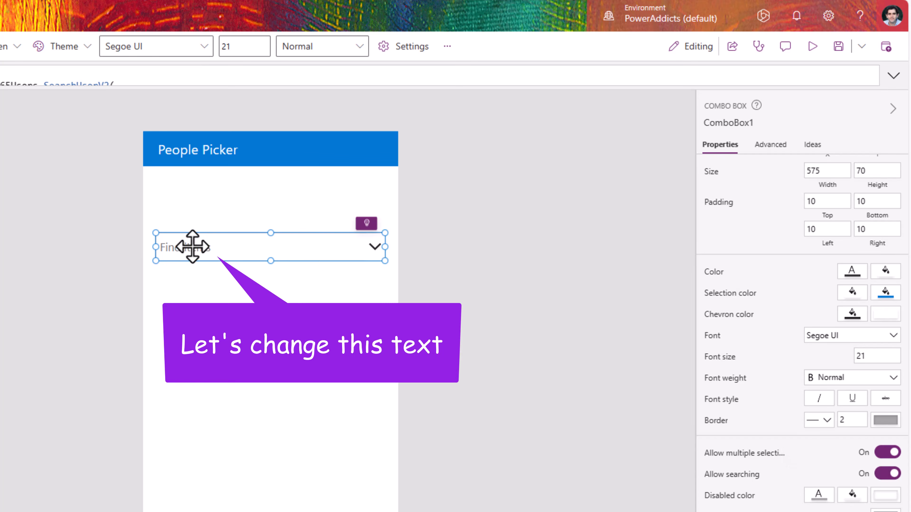
click(761, 147)
Step: Change the InputTextPlaceholder from Find items to "Search for Users"
scroll(771, 316, down, 3)
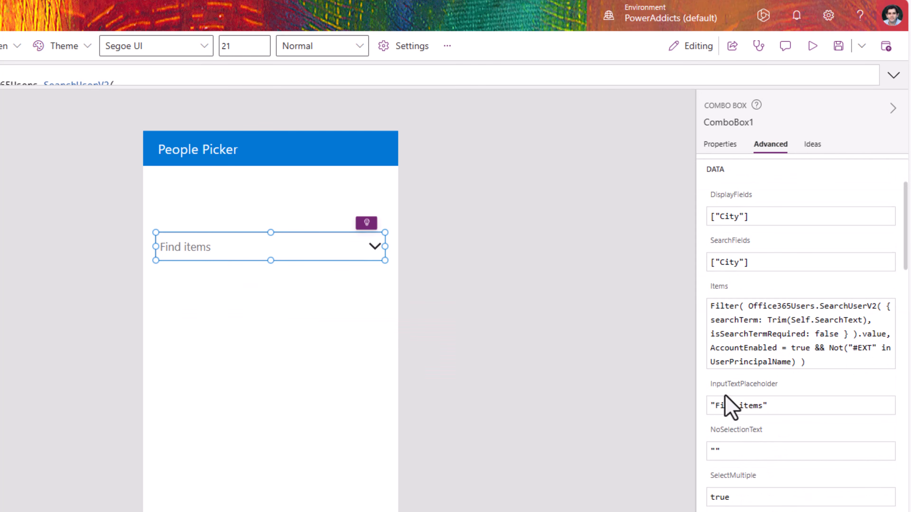
click(722, 405)
drag(715, 407, 762, 410)
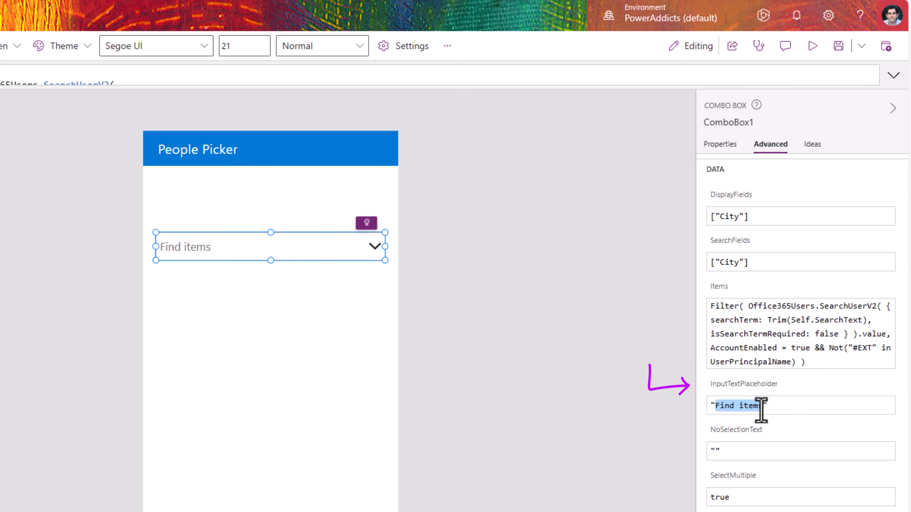
text(Search for Us)
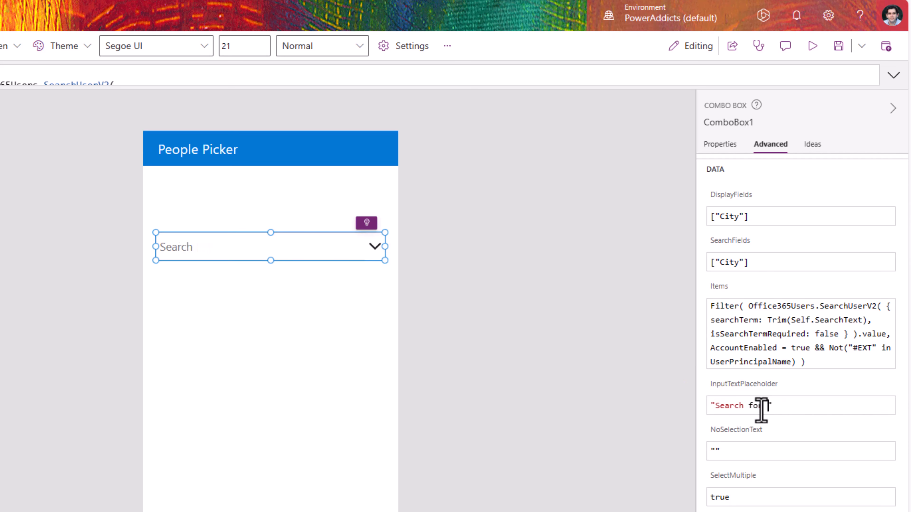
text(ers)
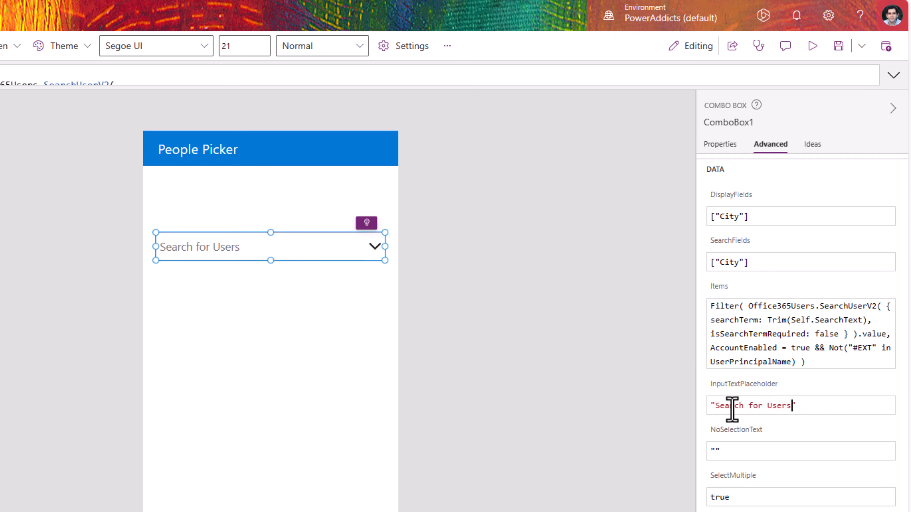
Step: Insert a magnifying-glass emoji before "Search for Users" in the placeholder
click(716, 406)
key(super+period)
text(sea)
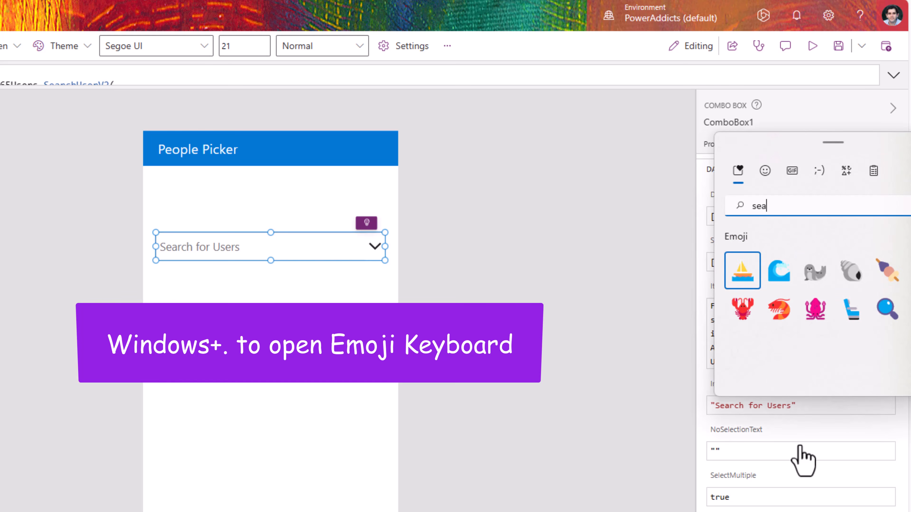
key(Right)
key(Right)
key(Down)
key(Return)
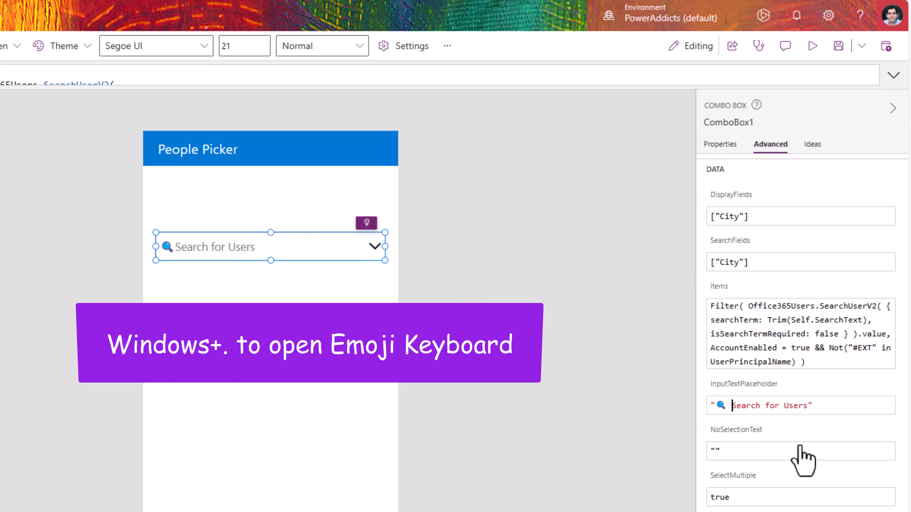
click(721, 146)
scroll(742, 205, up, 5)
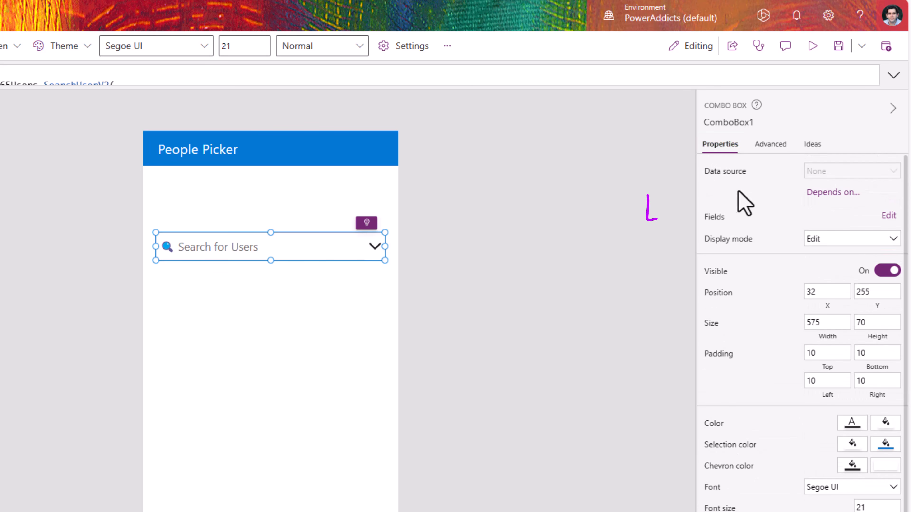
Step: Set ComboBox1 fields to Double layout: DisplayName primary, Mail secondary, DisplayName as search field
click(886, 215)
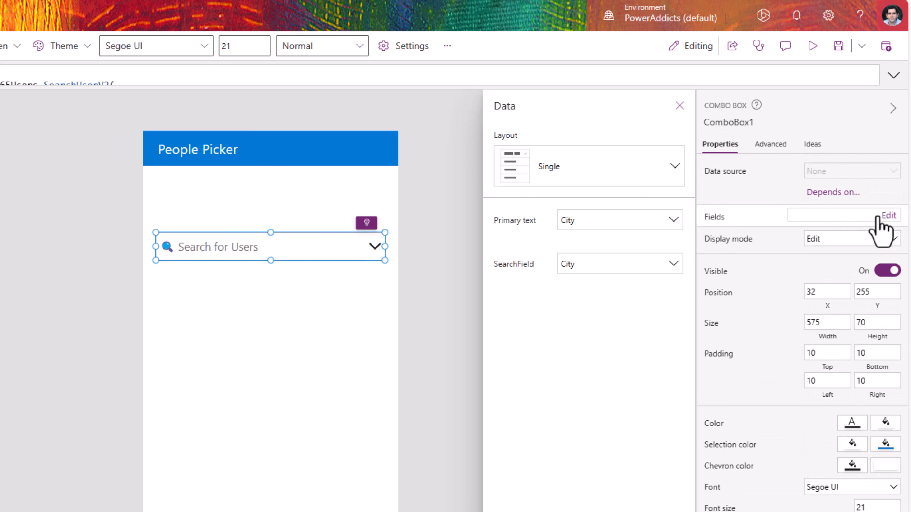
click(647, 168)
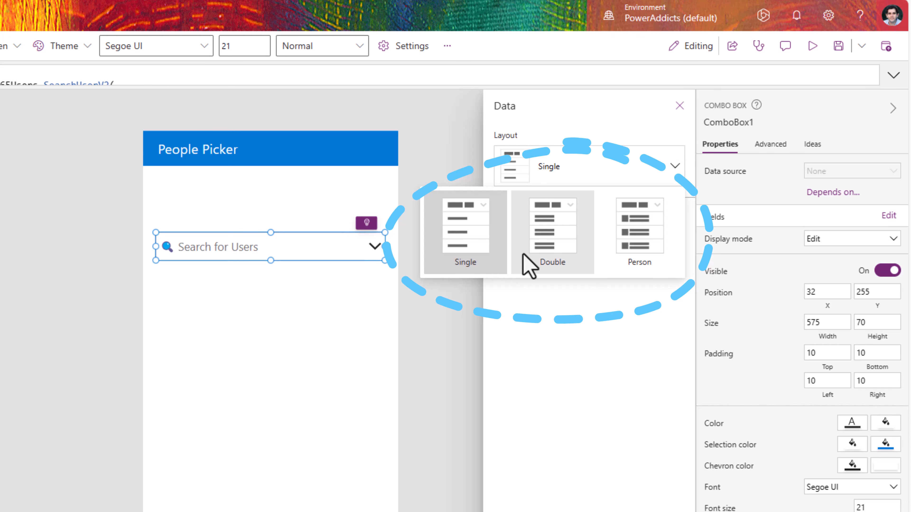
click(546, 258)
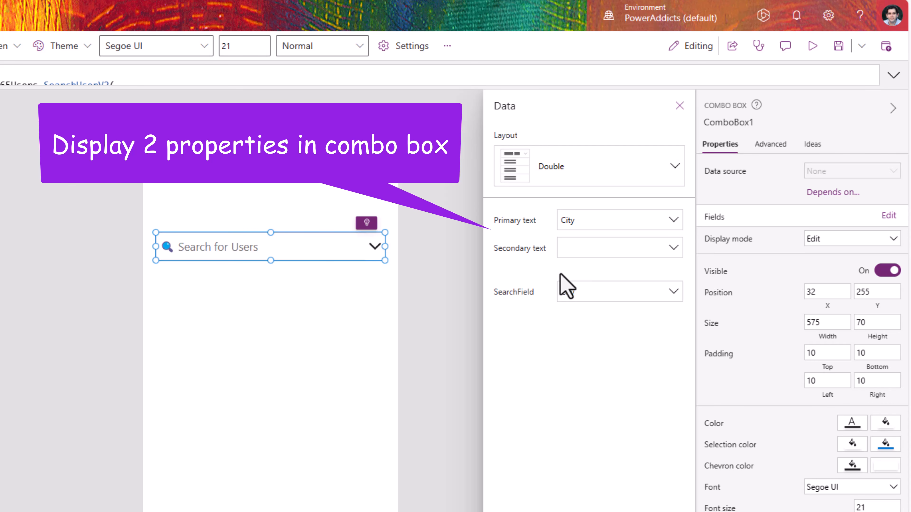
click(623, 221)
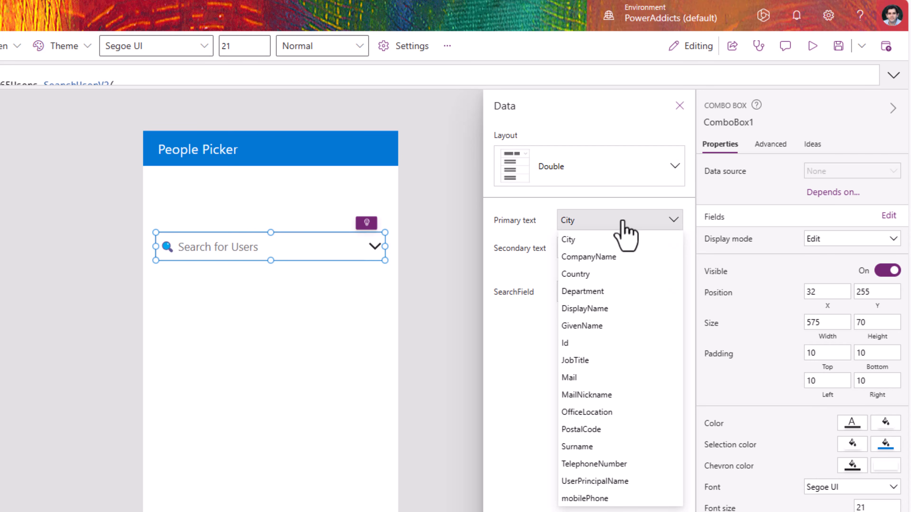
click(595, 309)
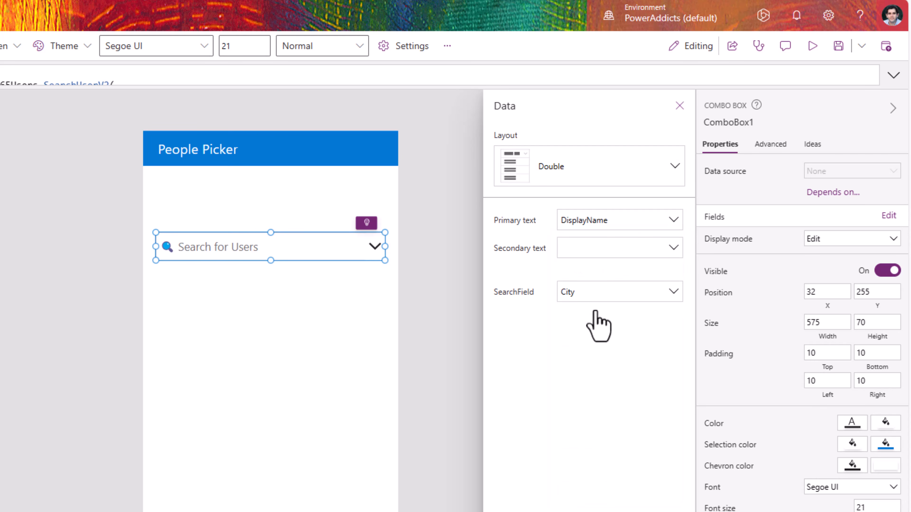
click(573, 251)
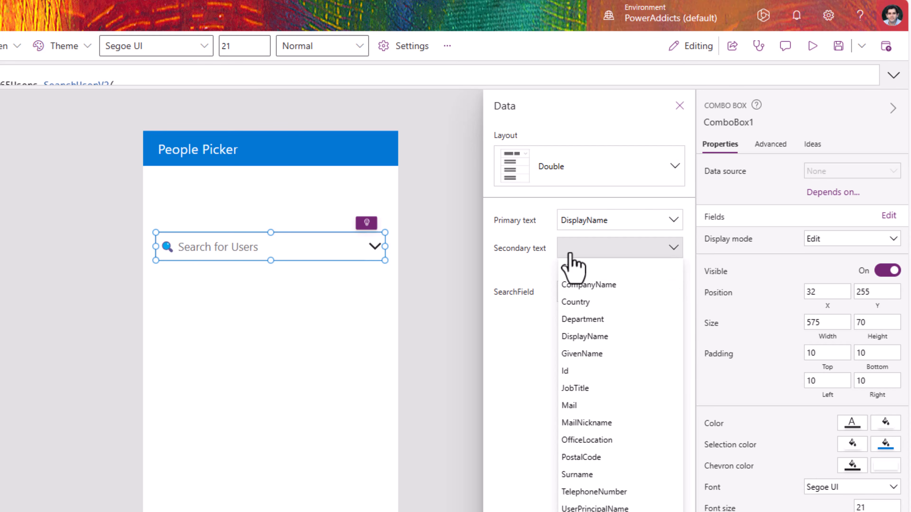
click(574, 404)
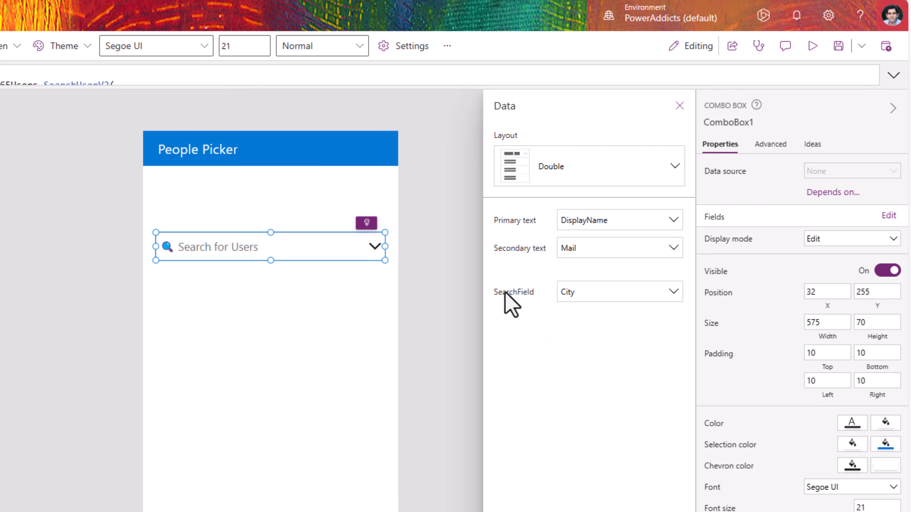
click(570, 296)
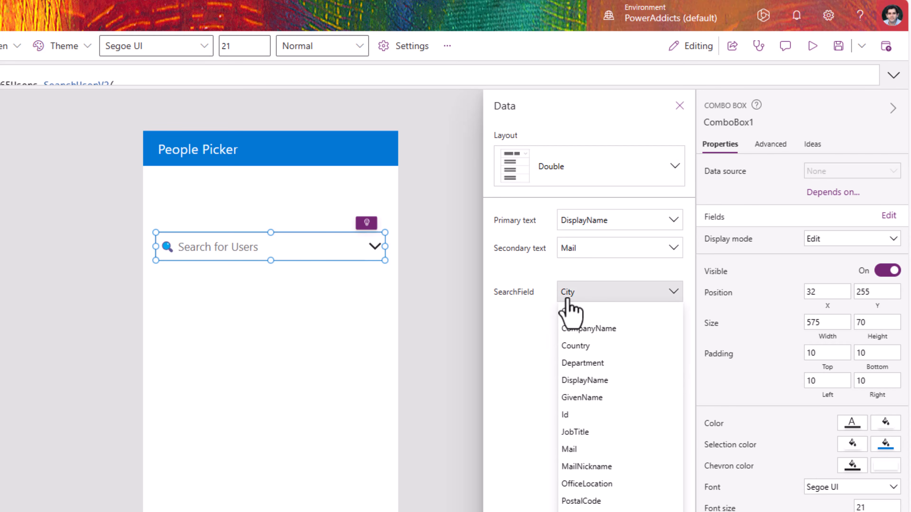
click(587, 383)
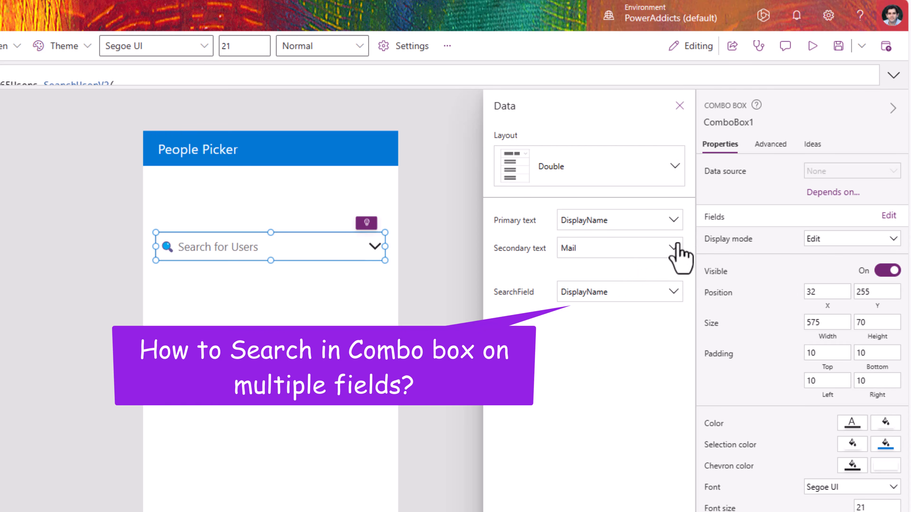
Step: Set ComboBox1's SearchFields to ["DisplayName","Mail"] and preview the app's user list
click(771, 145)
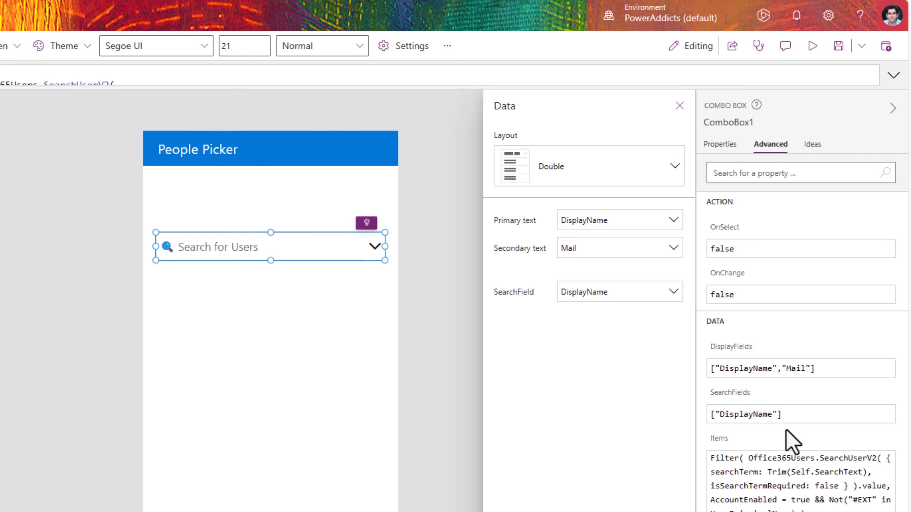
click(775, 416)
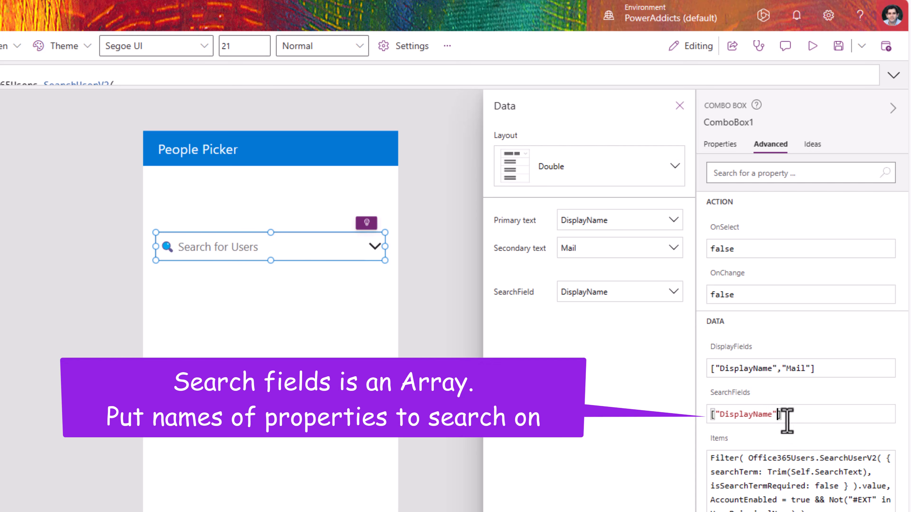
text(,"Mail")
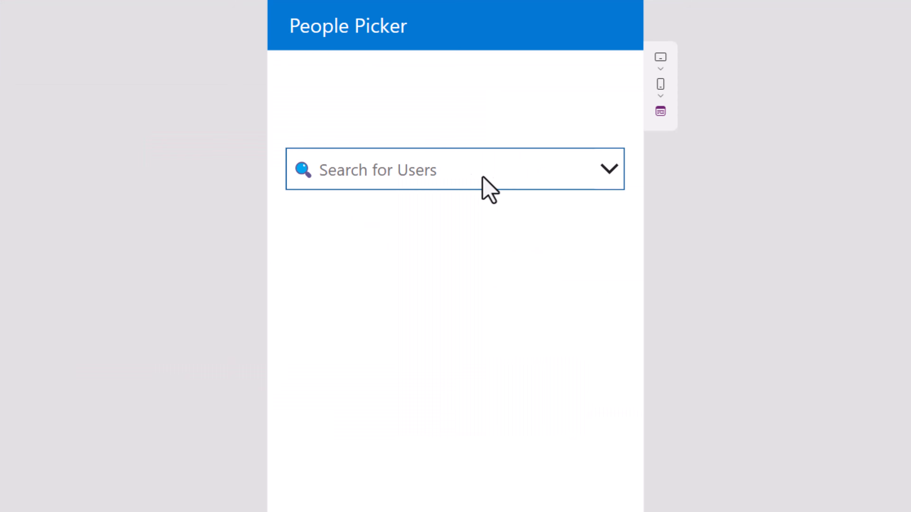
click(479, 176)
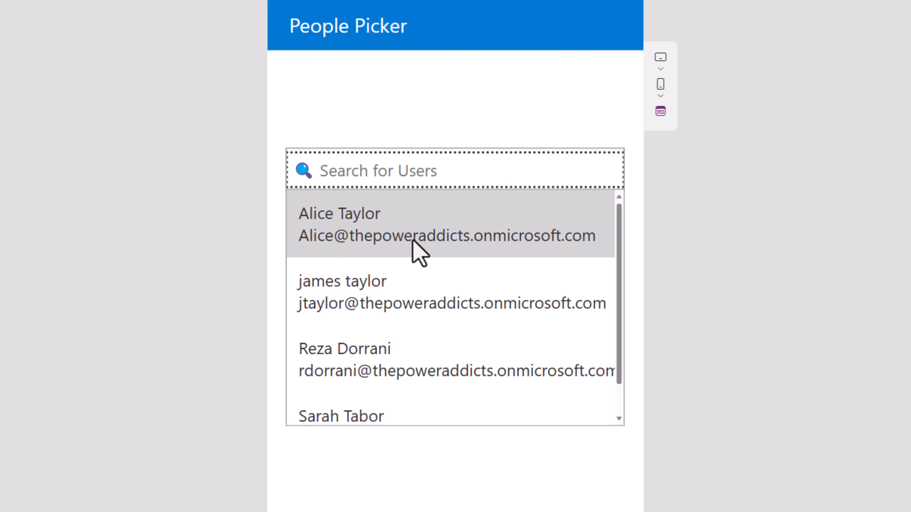
Step: In preview, scroll the user list and type a user's name into the picker to test the search
scroll(408, 272, down, 1)
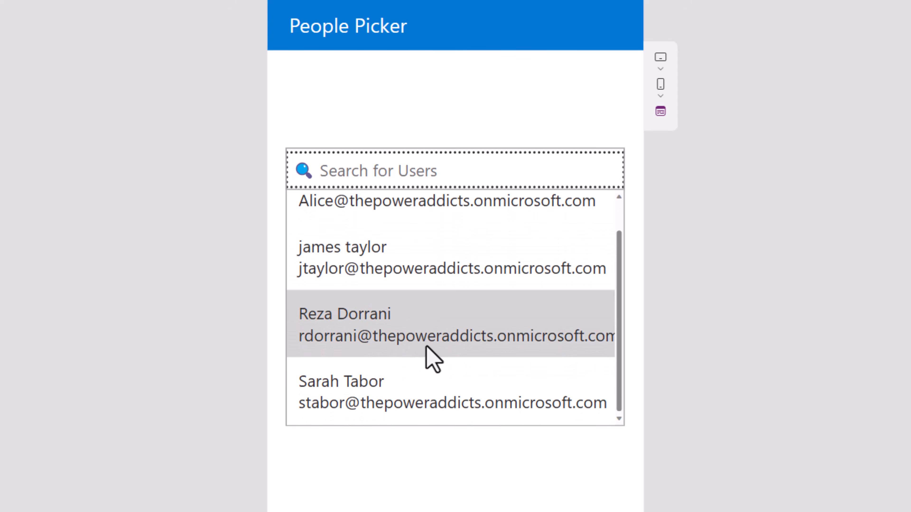
scroll(433, 371, up, 1)
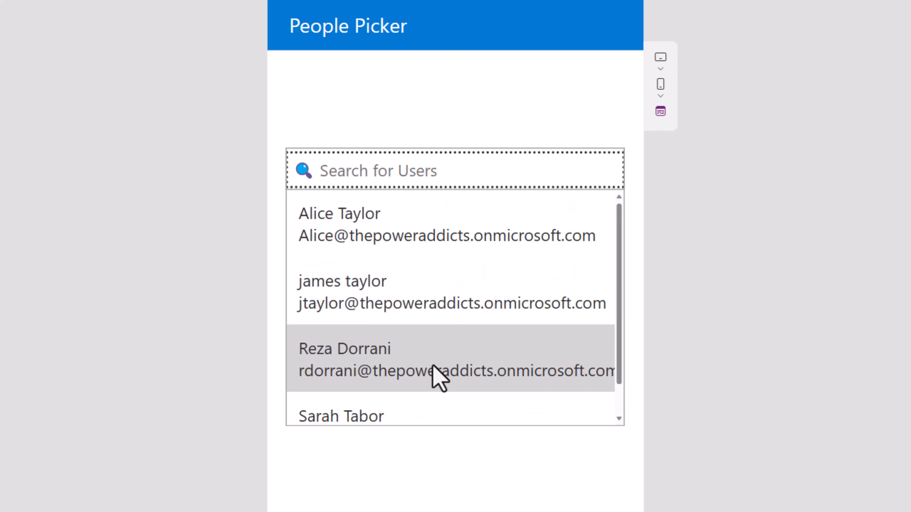
scroll(442, 315, down, 1)
click(365, 171)
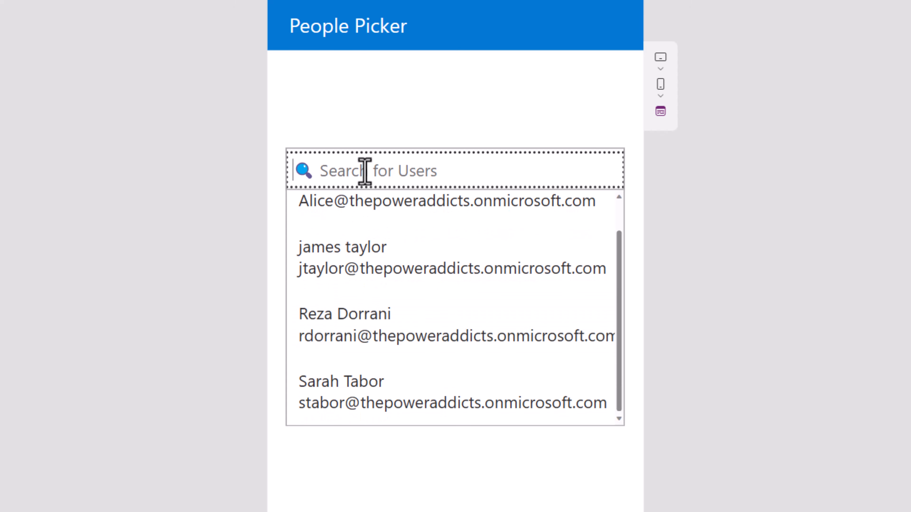
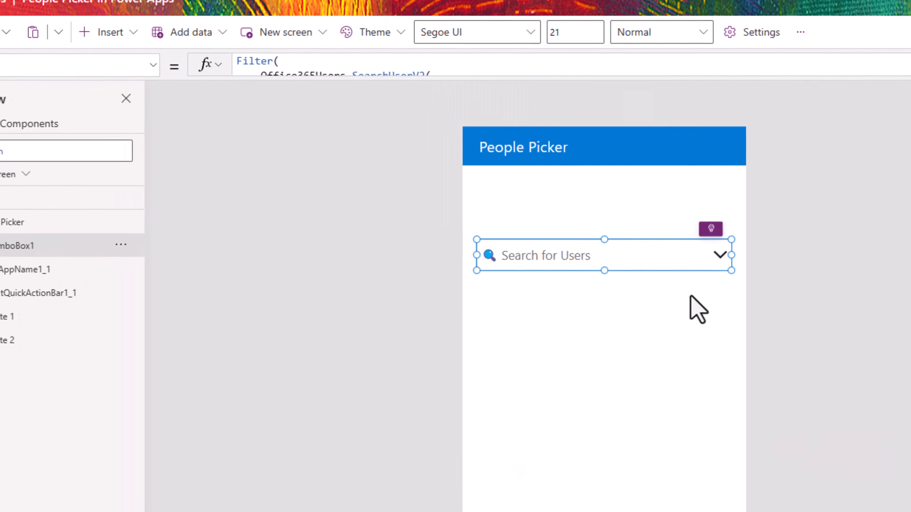
Step: Wrap the Office365Users.SearchUserV2(...).value call in AddColumns with a new "UserData" column
click(366, 76)
click(335, 87)
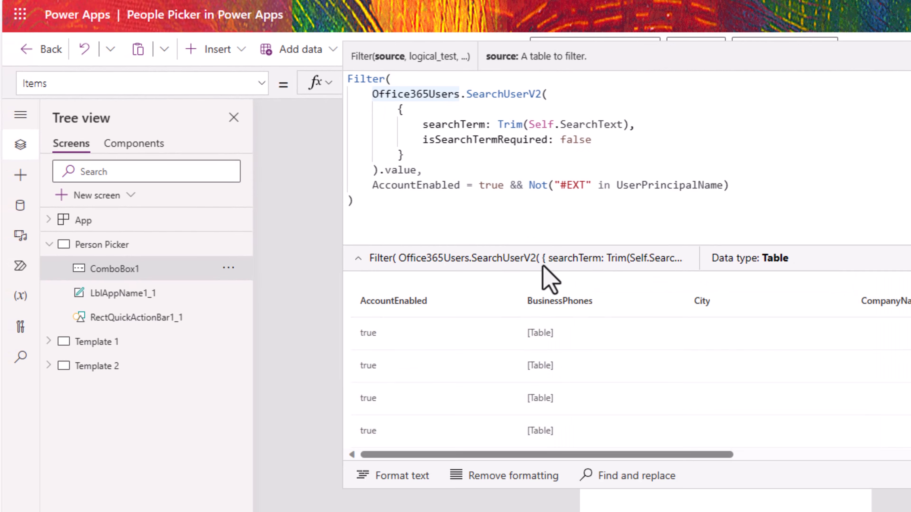
text(AddColumns()
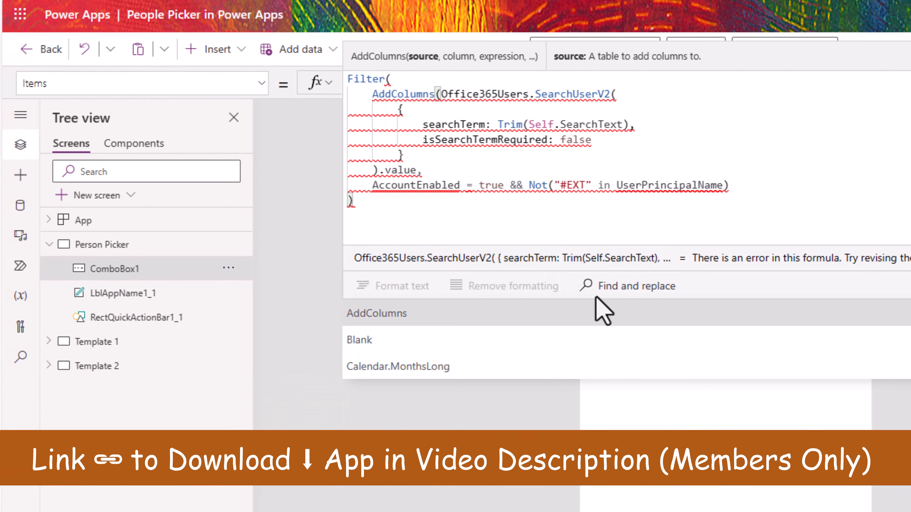
click(416, 169)
text(, ")
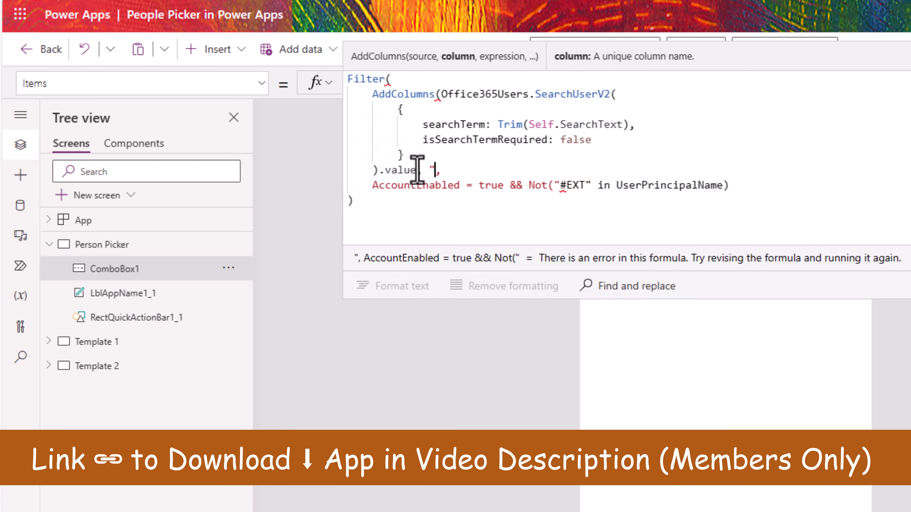
text(UserData", )
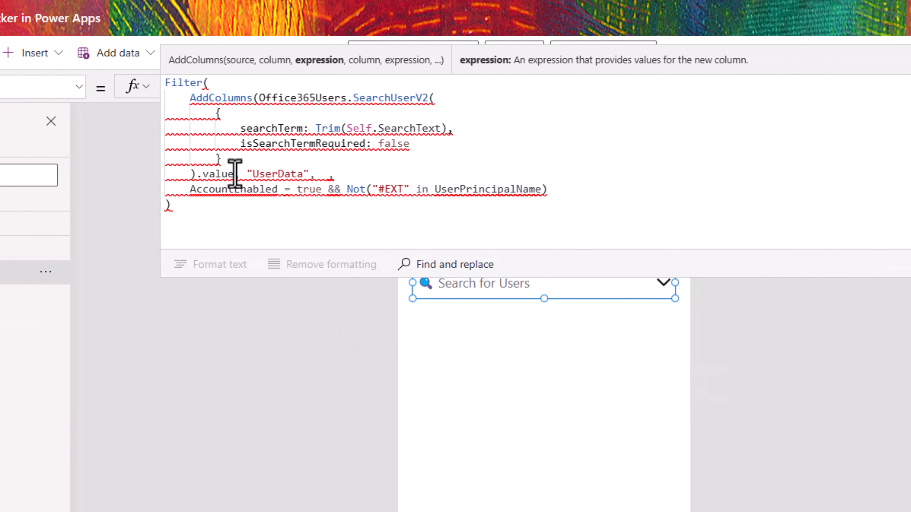
text(ThisRec )
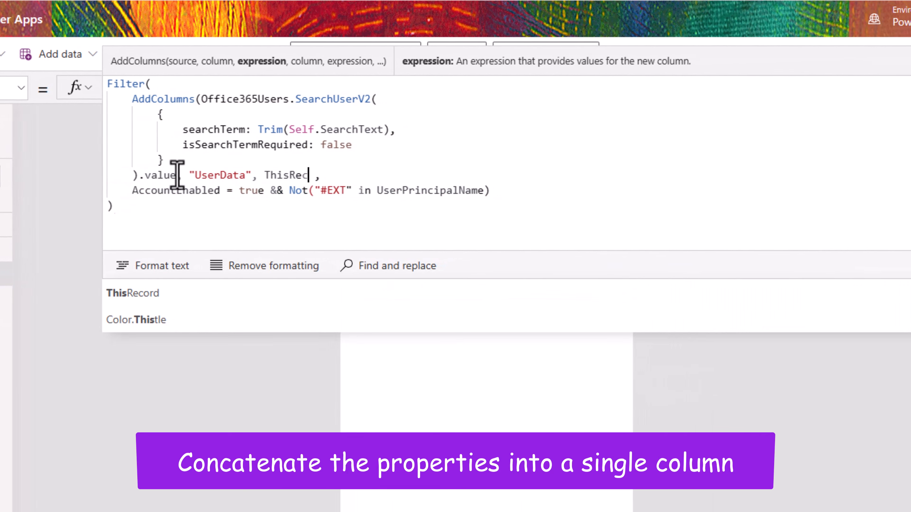
text(ord.)
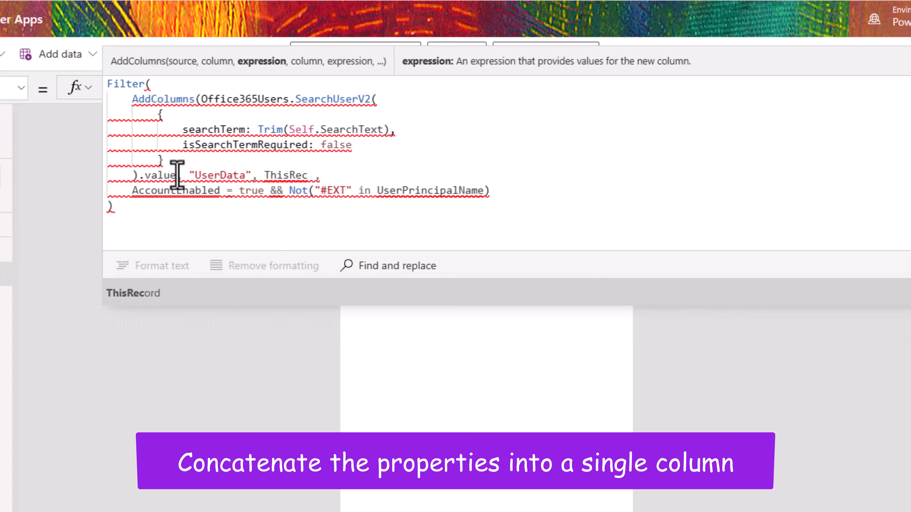
Step: Define UserData as ThisRecord.DisplayName & " (" & ThisRecord.MailNickname & ")"
key(BackSpace)
text(.)
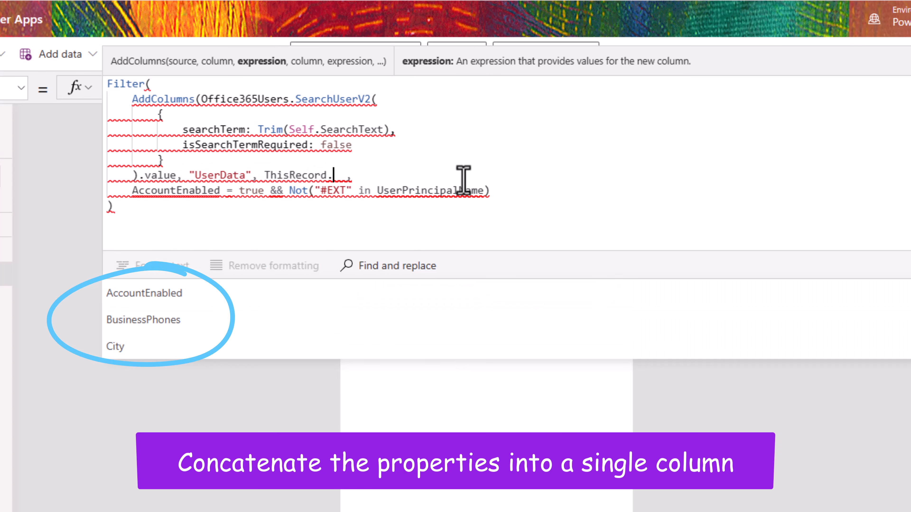
text(disp)
key(Tab)
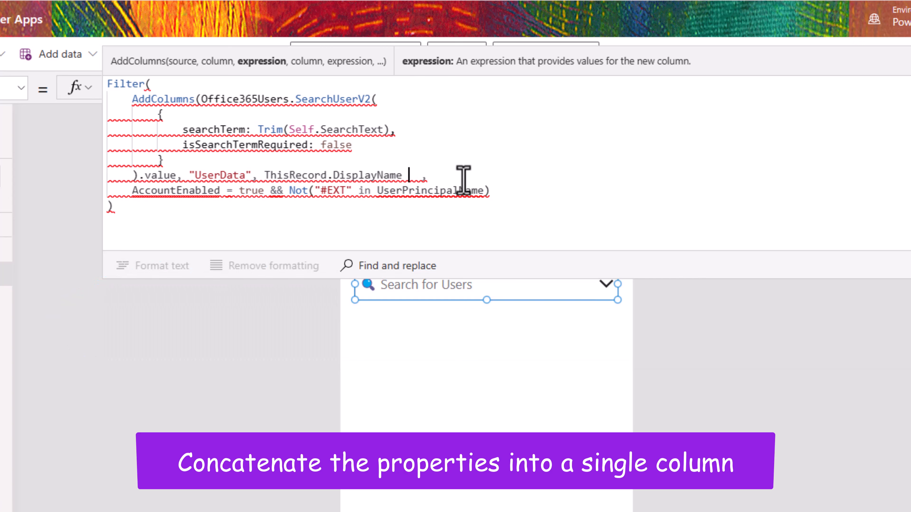
text(& " (" )
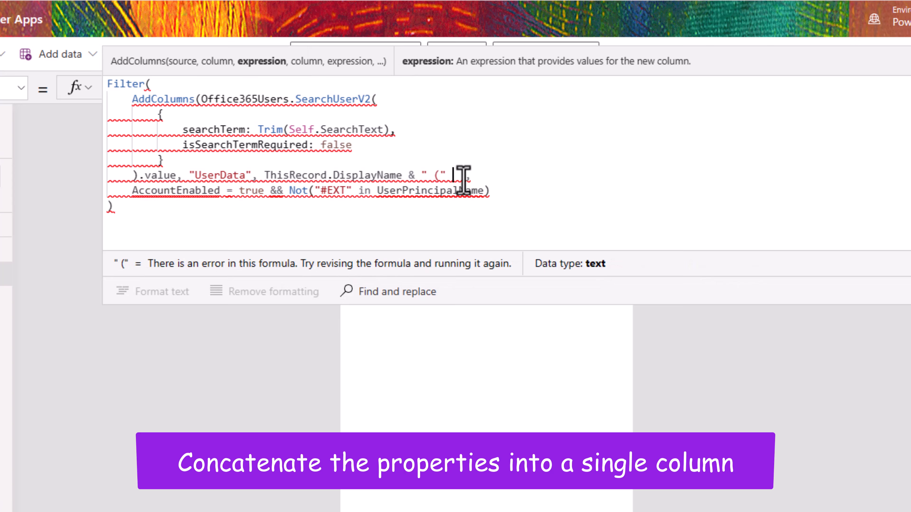
text(& Thisre)
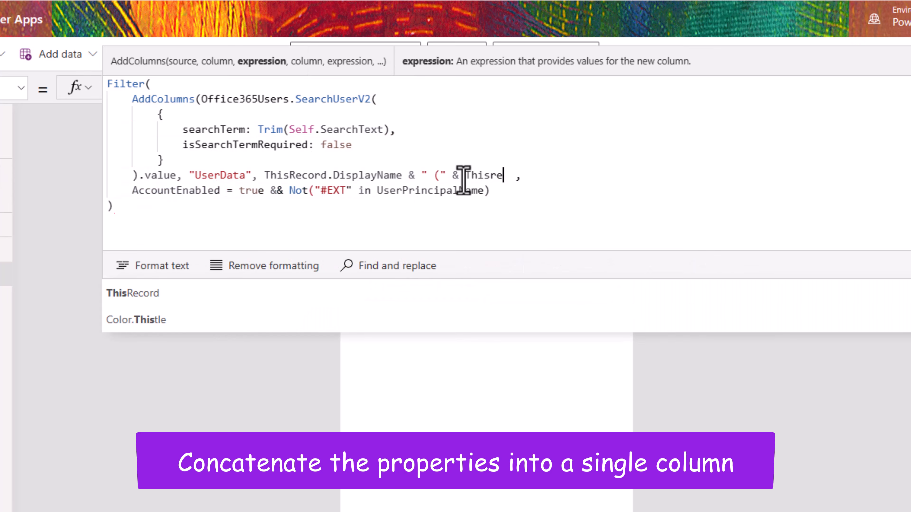
text(cord.mail)
key(Down)
key(Tab)
text(& "))
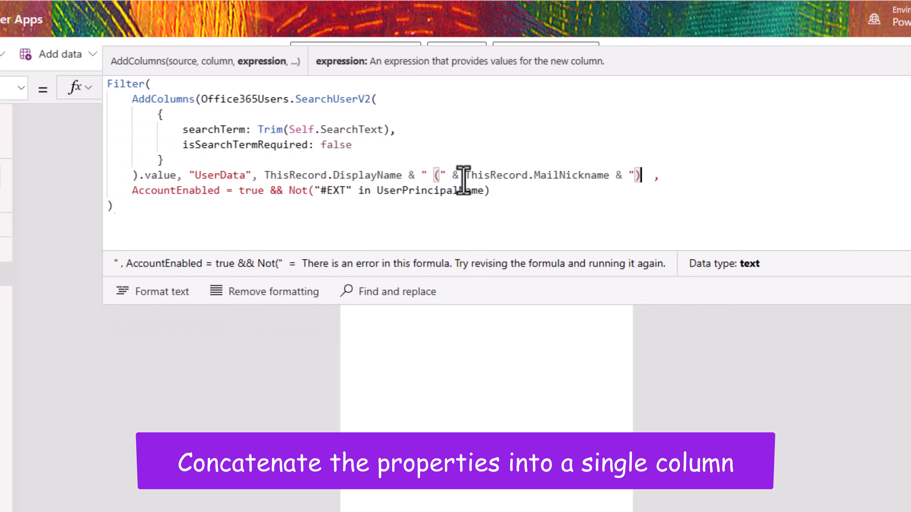
text(")
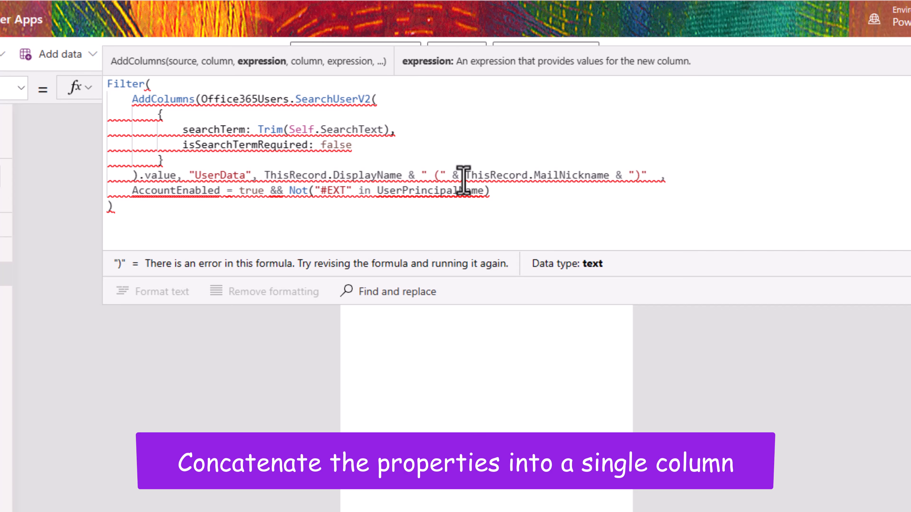
text())
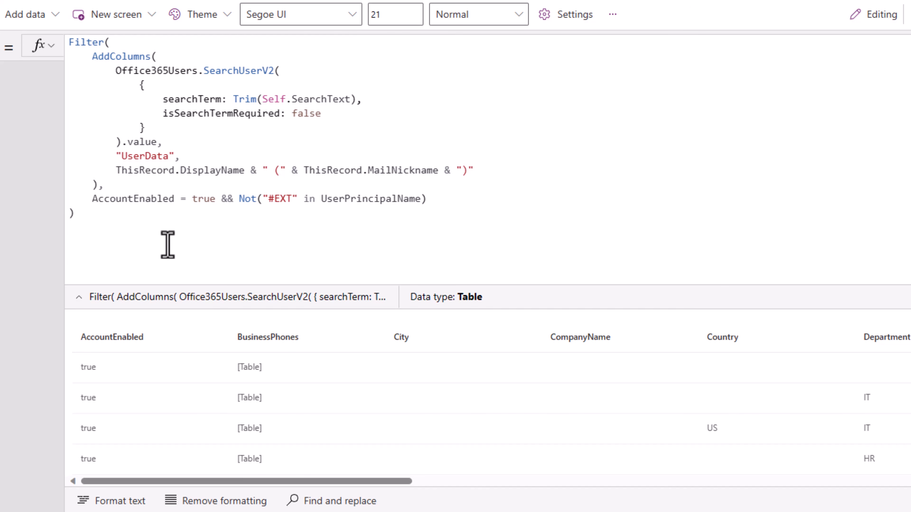
Step: Append & " (" & ThisRecord.Department & ")" to UserData and check the preview table for IT and HR tags
mouse_move(199, 482)
mouse_down()
mouse_move(451, 507)
mouse_move(833, 511)
mouse_up()
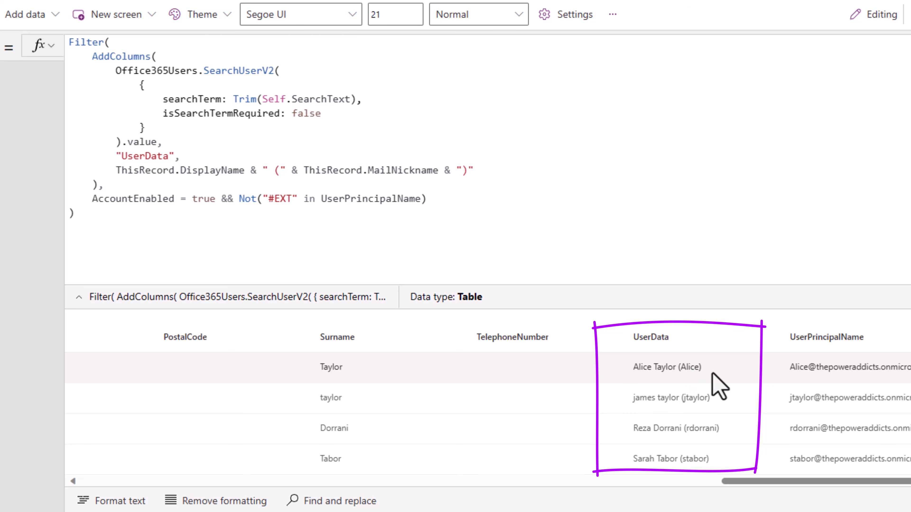
click(491, 178)
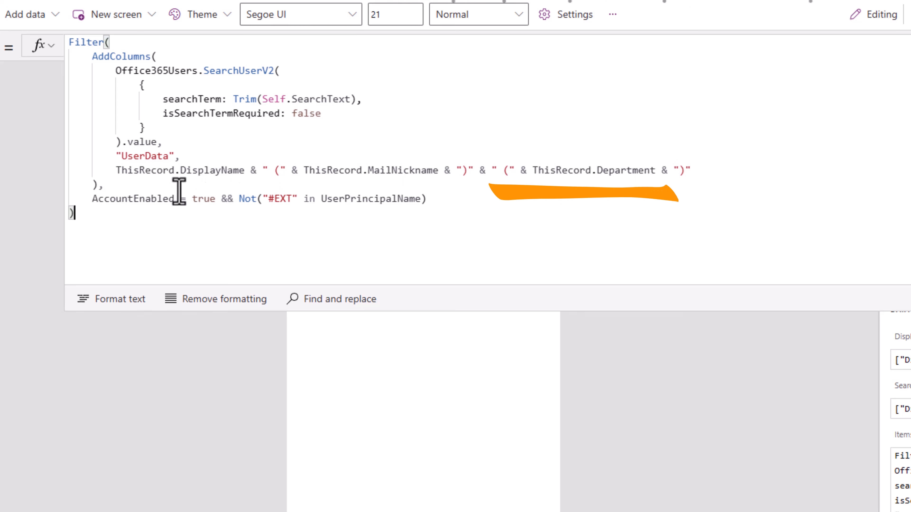
drag(99, 187, 90, 57)
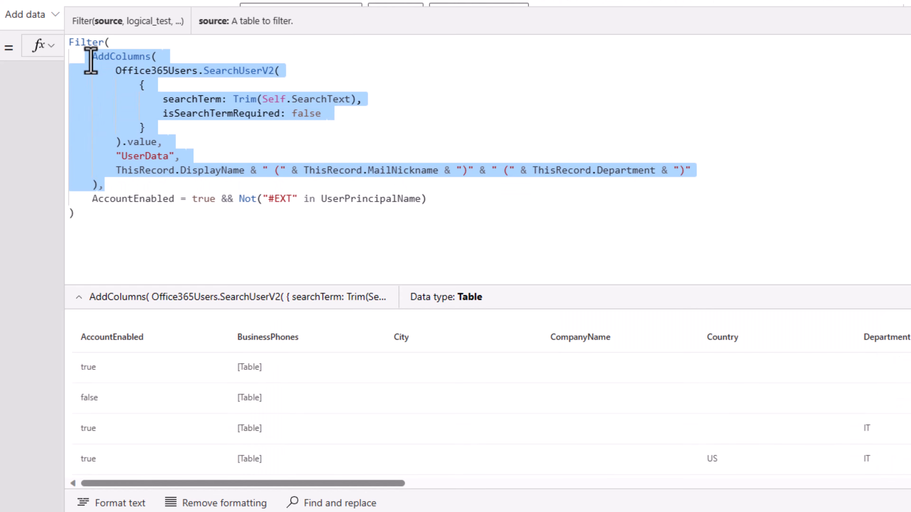
drag(334, 484, 879, 485)
scroll(732, 417, down, 2)
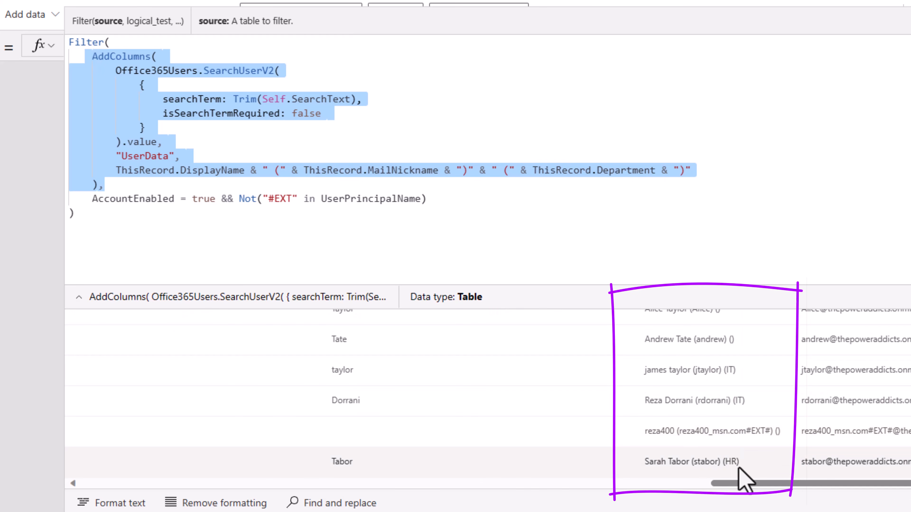
scroll(731, 452, up, 2)
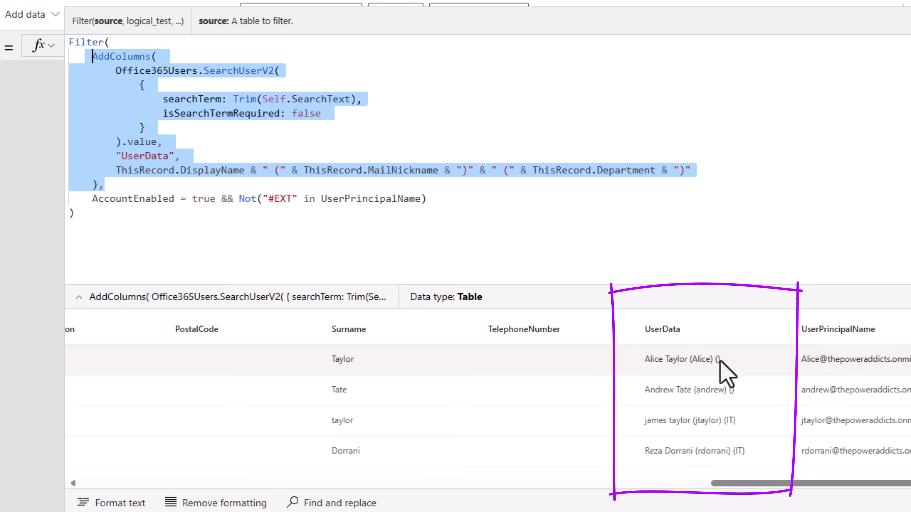
Step: Wrap Department in Coalesce(ThisRecord.Department, "NA") and confirm users without a department show (NA)
click(628, 194)
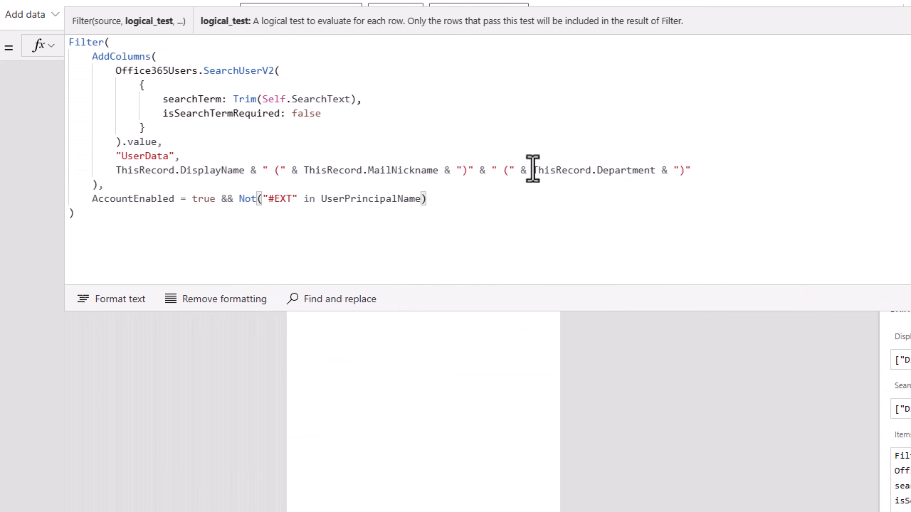
click(533, 170)
text(Coal)
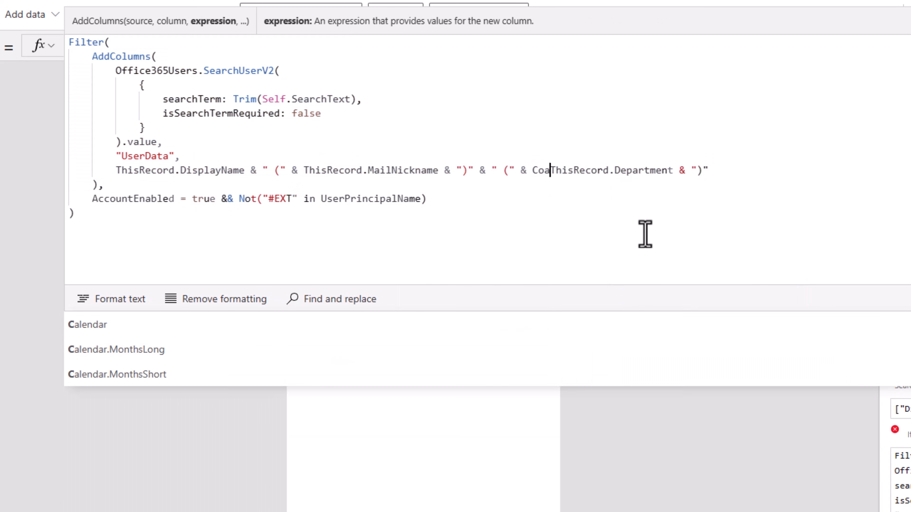
key(Tab)
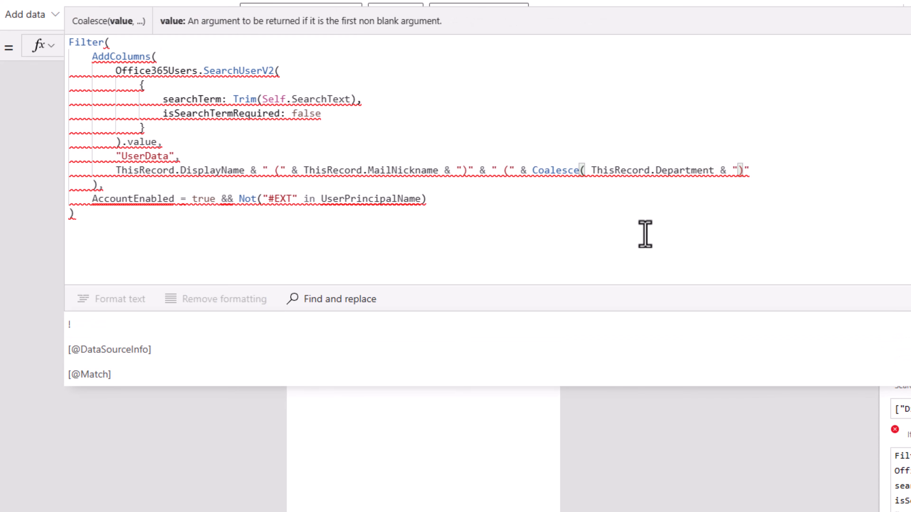
click(713, 170)
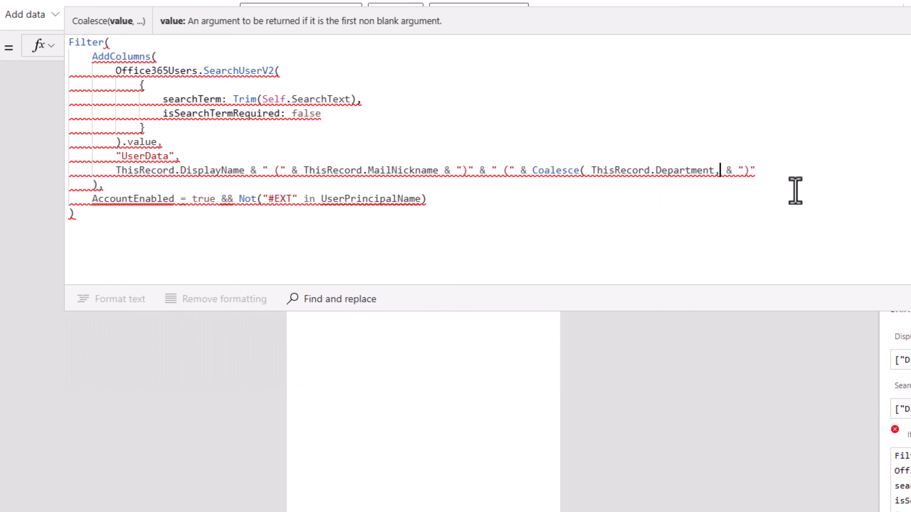
text(, "NA"))
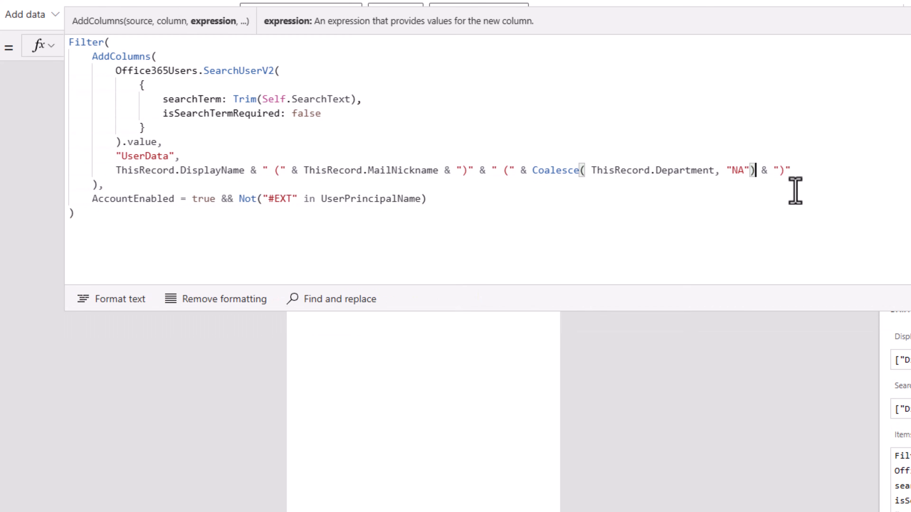
drag(106, 185, 84, 67)
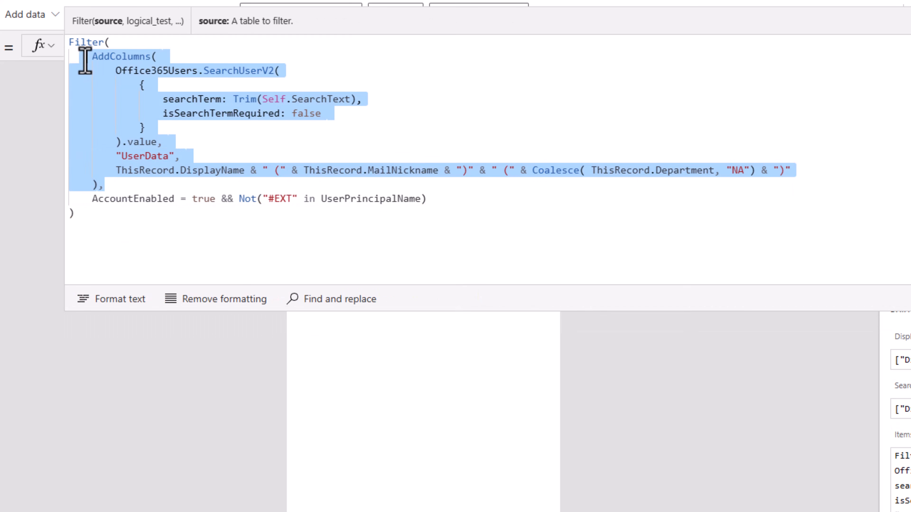
drag(337, 484, 909, 484)
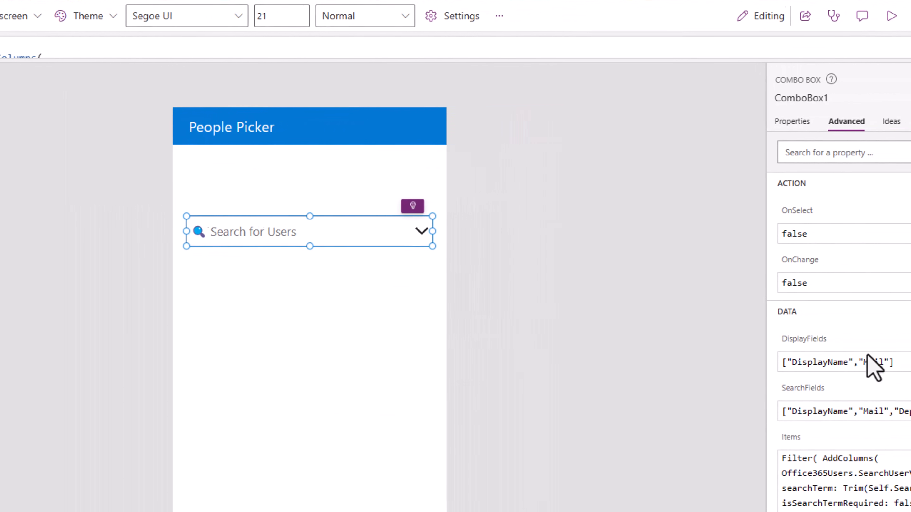
Step: Change DisplayFields from "DisplayName" to "UserData" and preview the people picker's user list
click(752, 363)
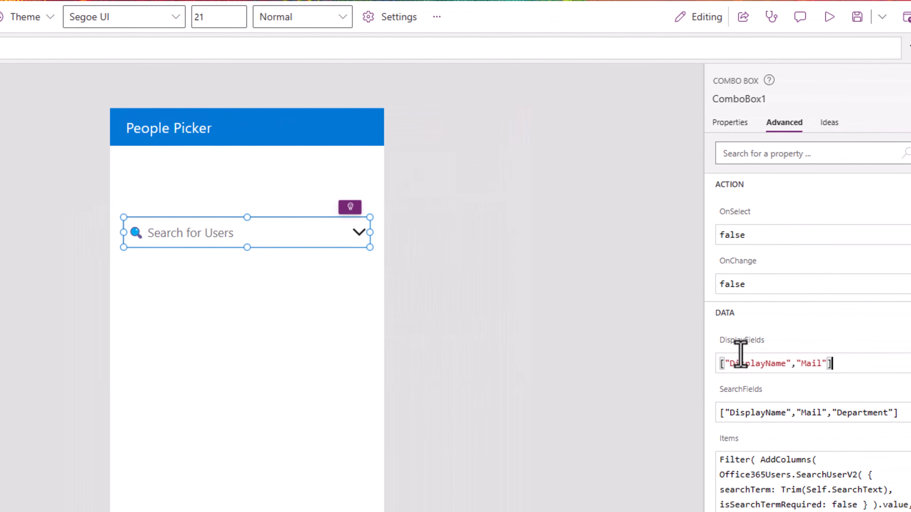
double_click(751, 364)
text(UserData)
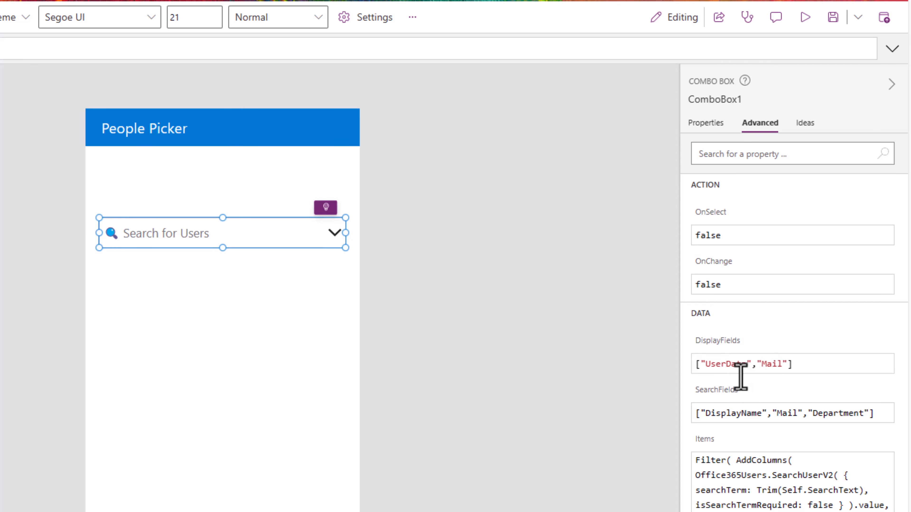
click(805, 16)
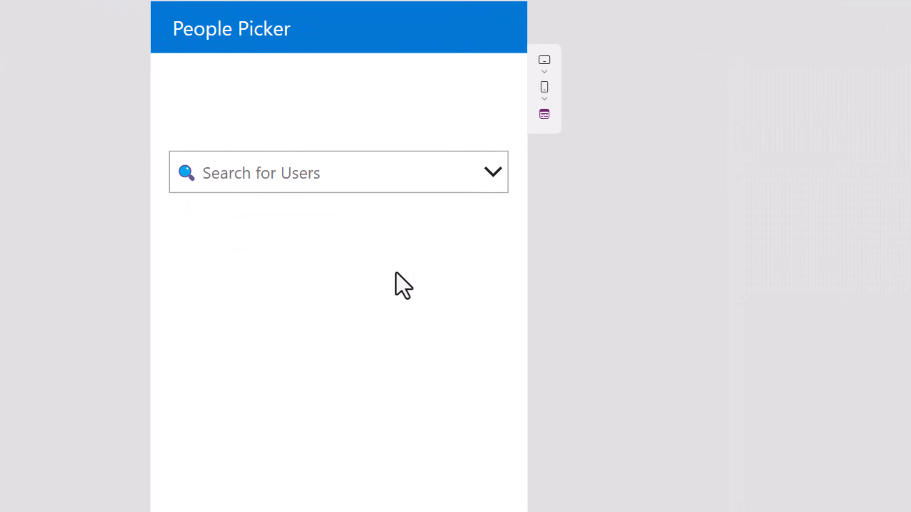
click(493, 172)
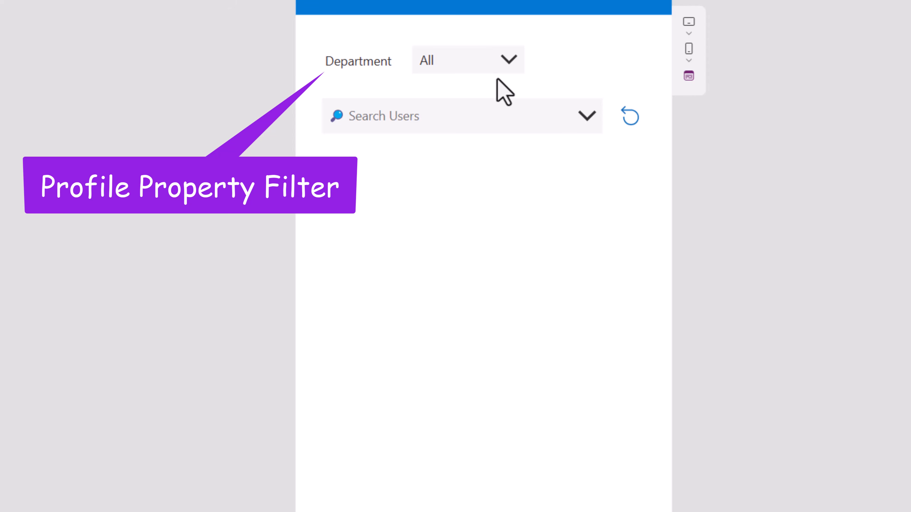
Step: Filter the picker by Department IT, then HR, then IT again, and search for a user's name
click(582, 118)
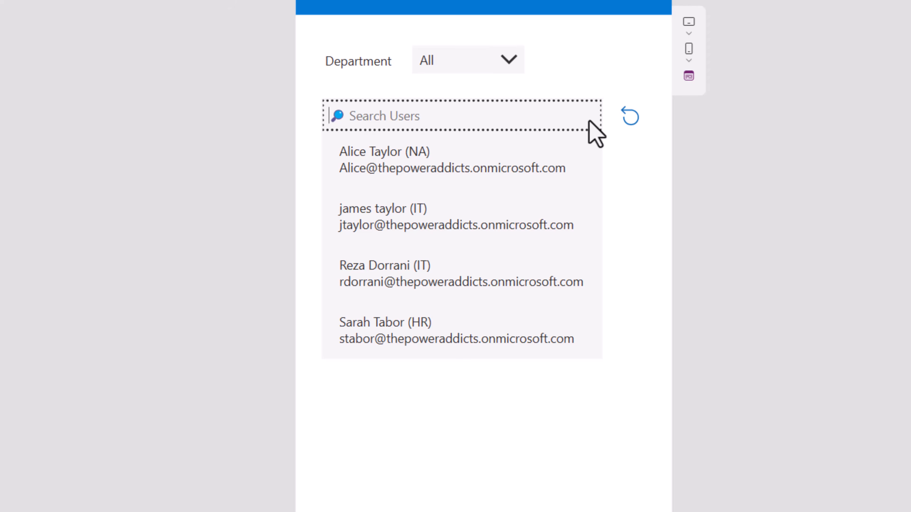
click(502, 61)
click(477, 108)
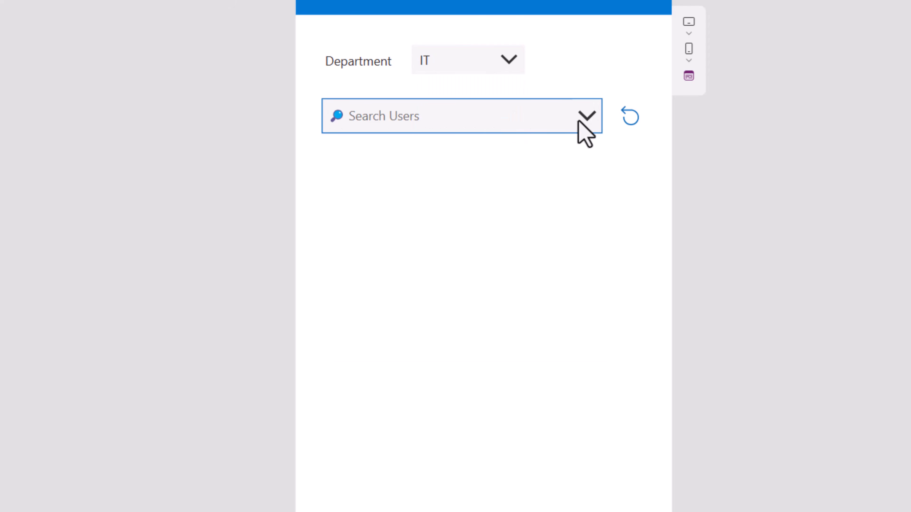
click(585, 116)
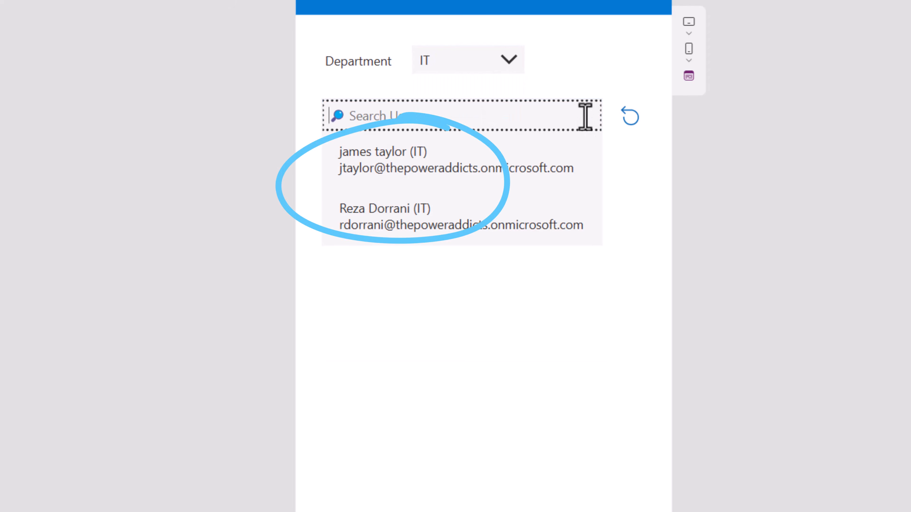
click(508, 65)
click(493, 130)
click(585, 117)
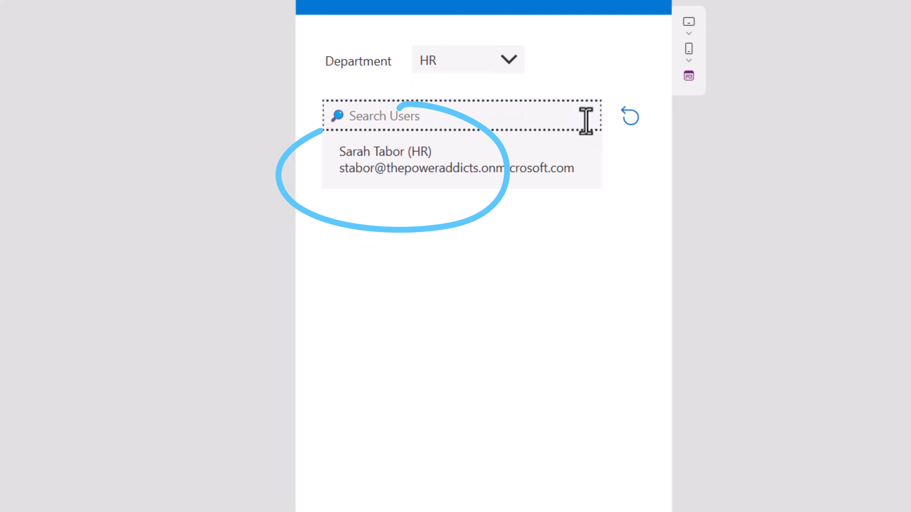
click(509, 62)
click(488, 109)
click(585, 116)
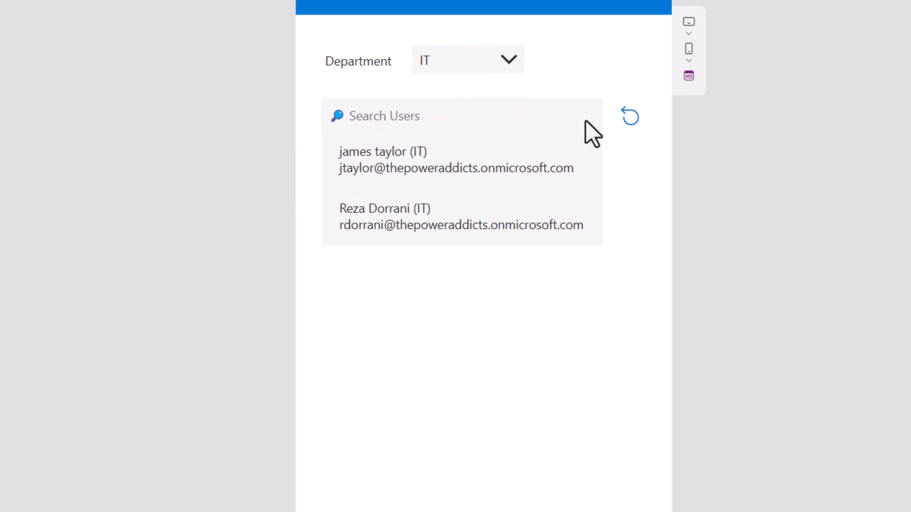
text(reza)
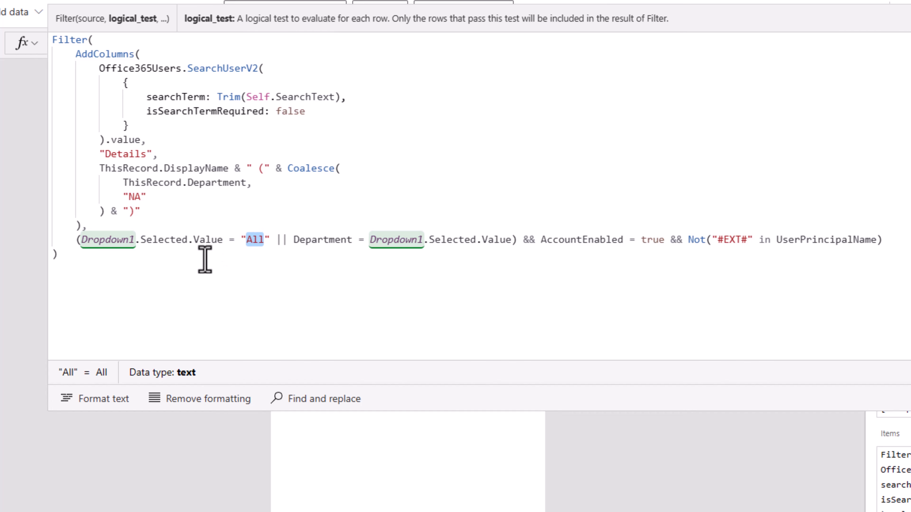
Step: Highlight the Dropdown1 department condition in the combo box's Filter formula
drag(74, 239, 519, 240)
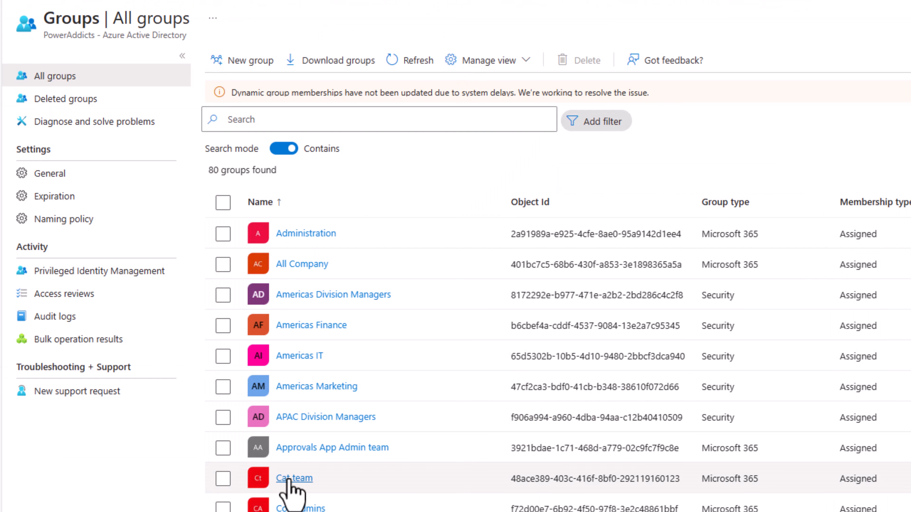
Step: Check the Cat team group's three members in Azure, then select the empty Power Apps combo box
click(305, 479)
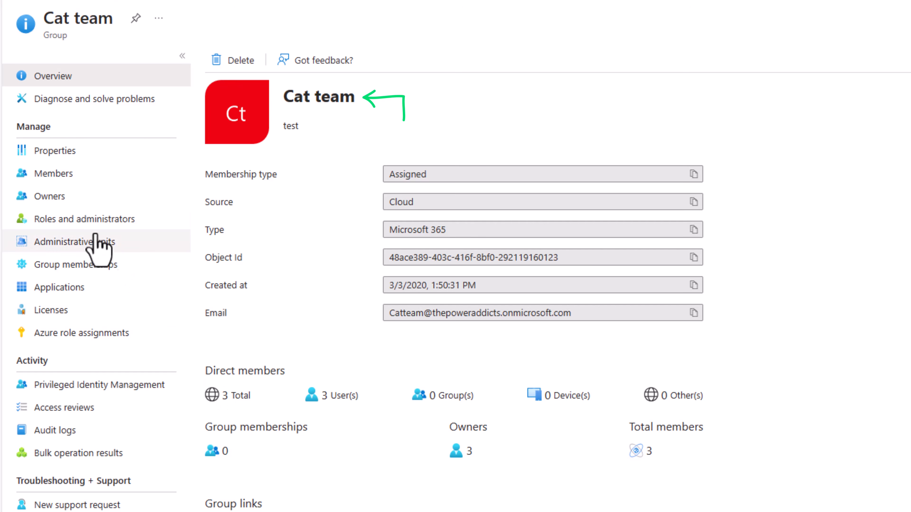
click(53, 176)
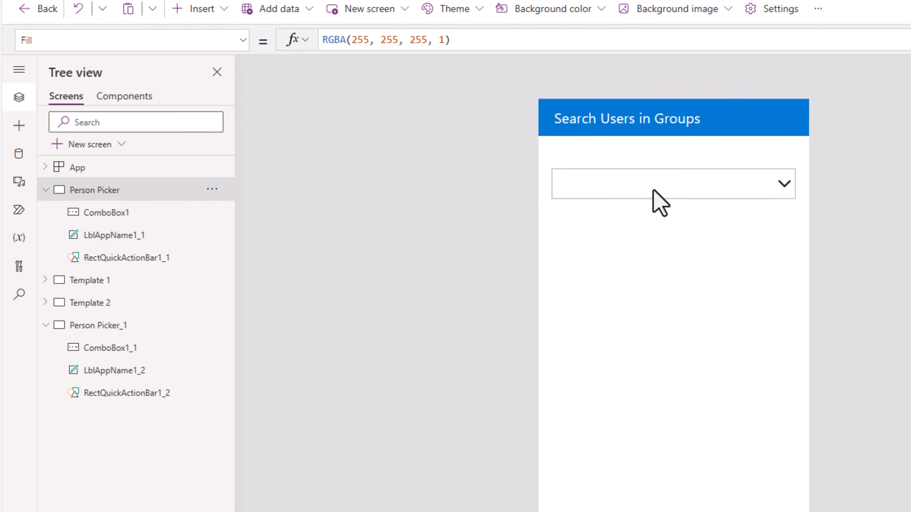
click(657, 199)
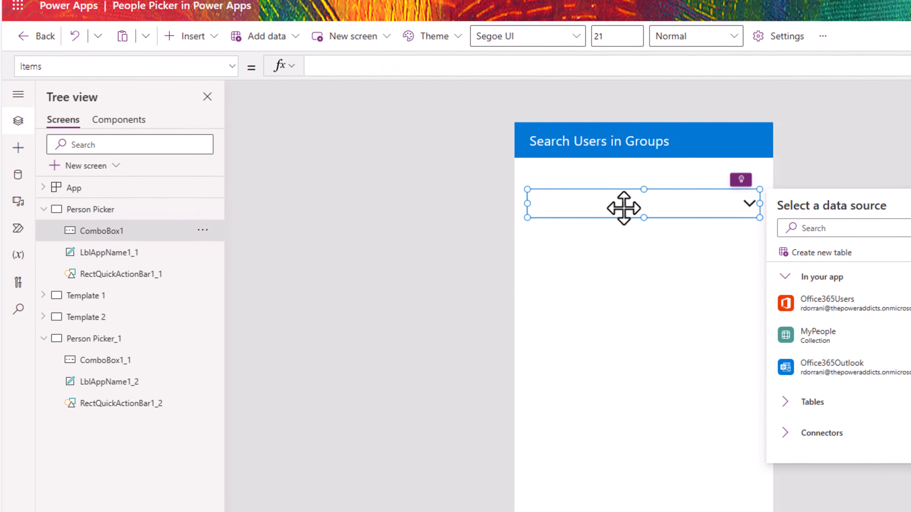
Step: Add the Office 365 Groups connector as a data source
click(21, 179)
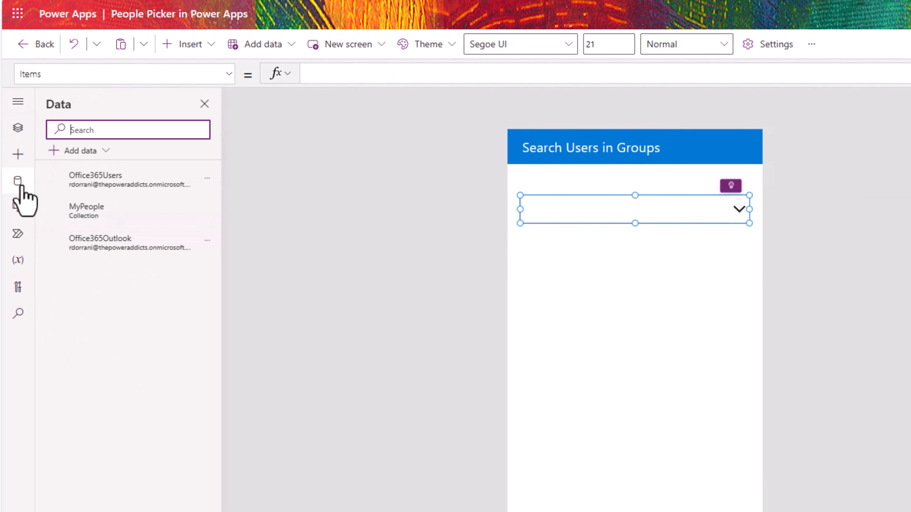
click(105, 153)
text(office)
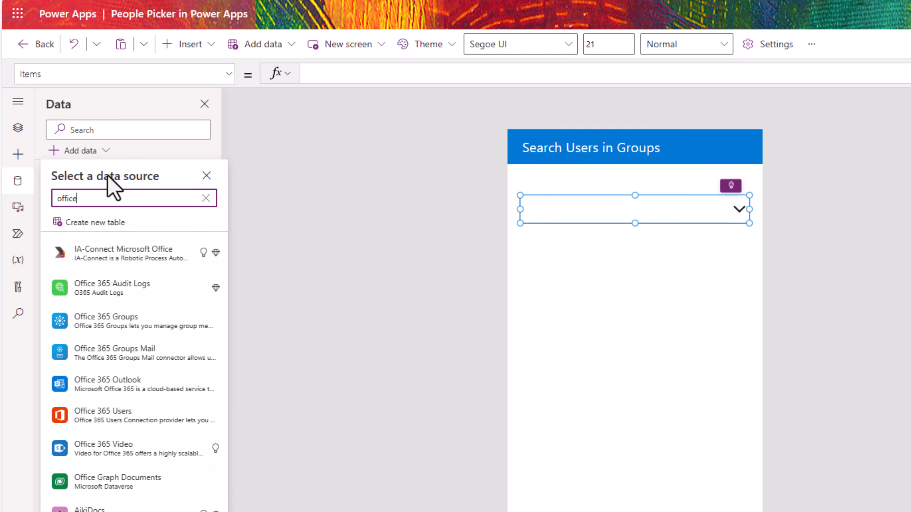
click(134, 325)
click(120, 235)
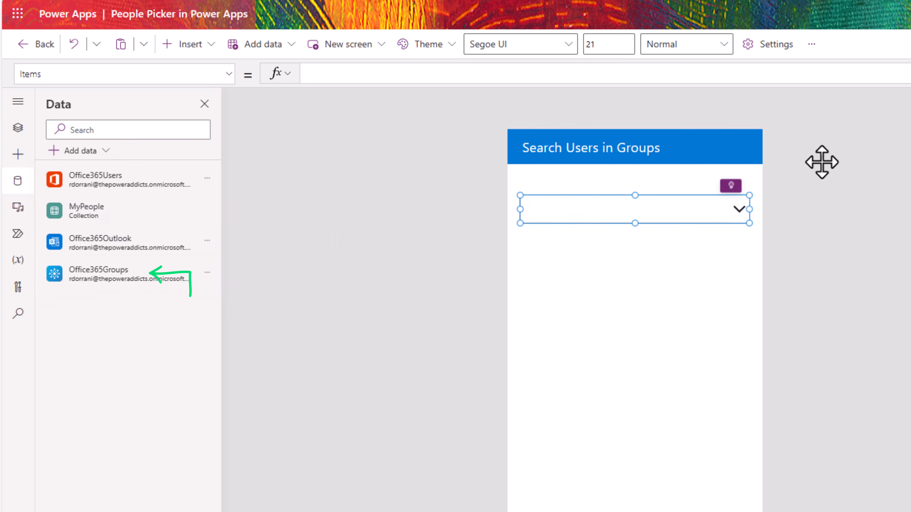
Step: Start Items with Office365Groups.ListGroupMembers(" and copy the Cat team group's Object Id from Azure
click(368, 75)
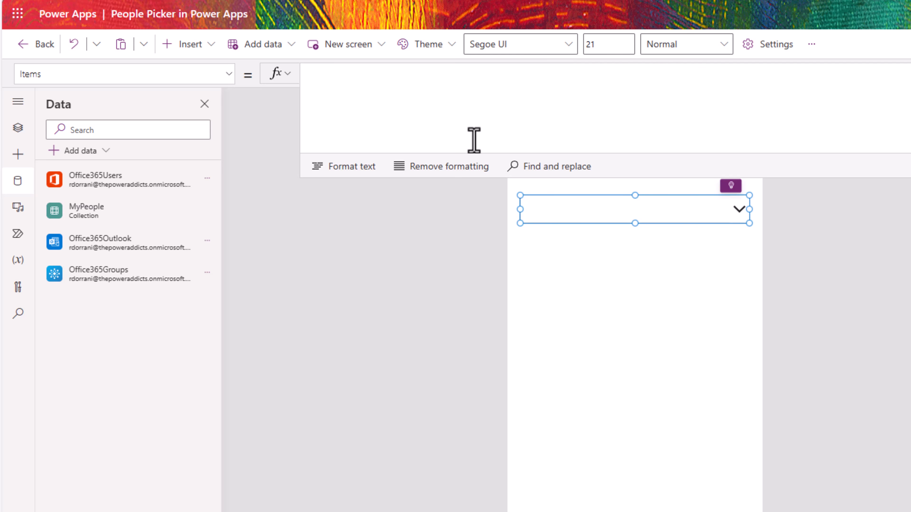
text(office365gro)
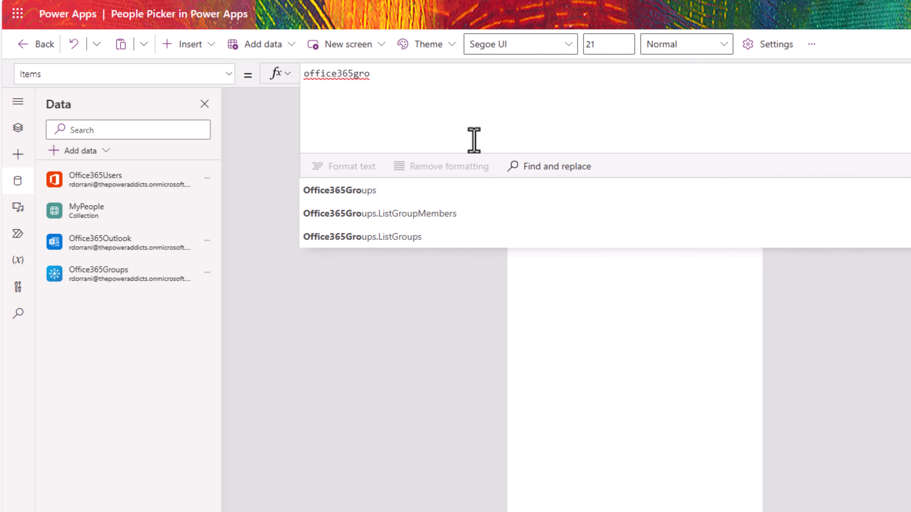
key(Tab)
text(.lis)
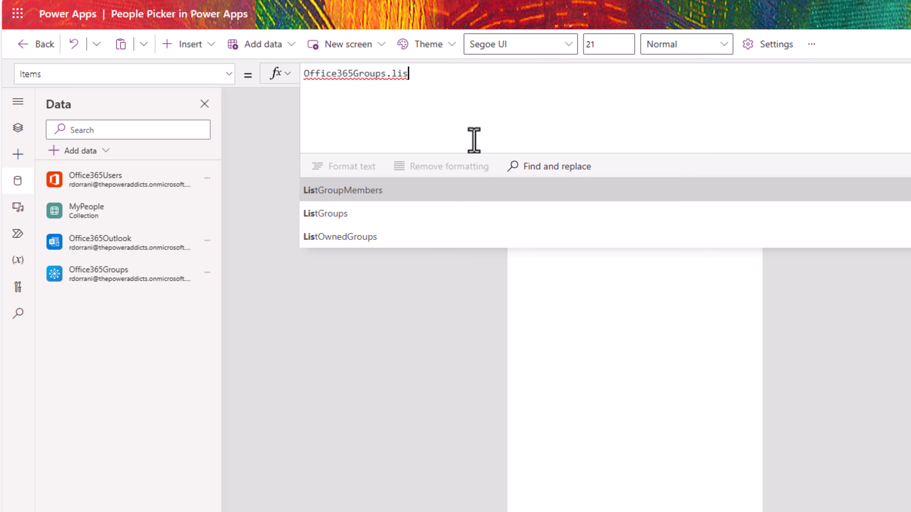
key(Tab)
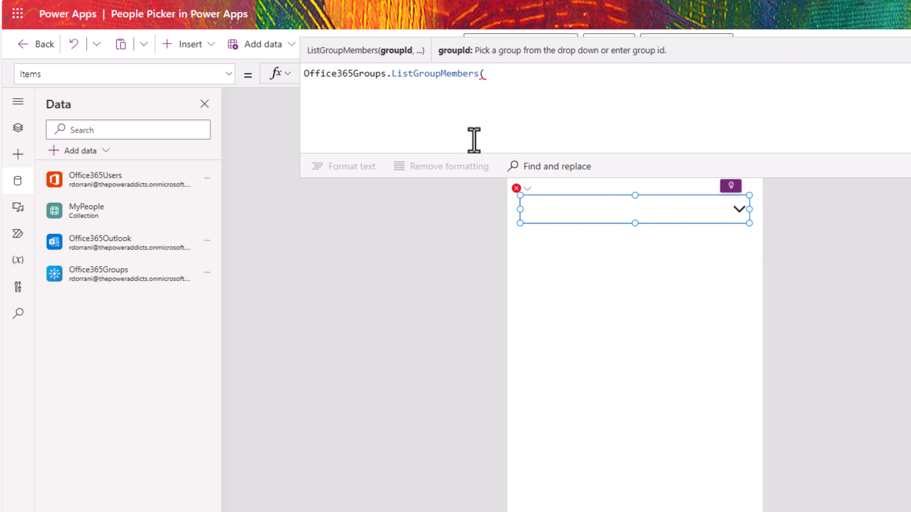
text(")
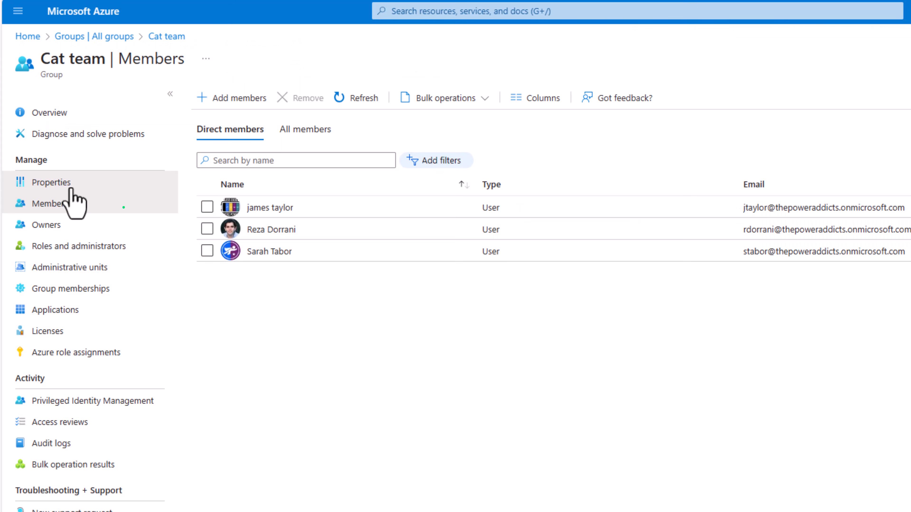
click(72, 189)
click(621, 318)
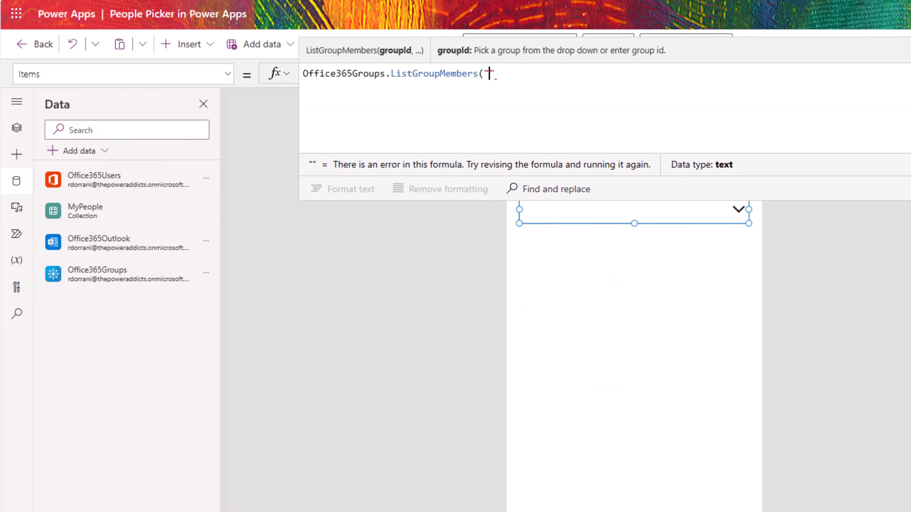
Step: Set ComboBox1's Items to Office365Groups.ListGroupMembers for the Cat team group id with {'$top':500}, then .value
key(ctrl+v)
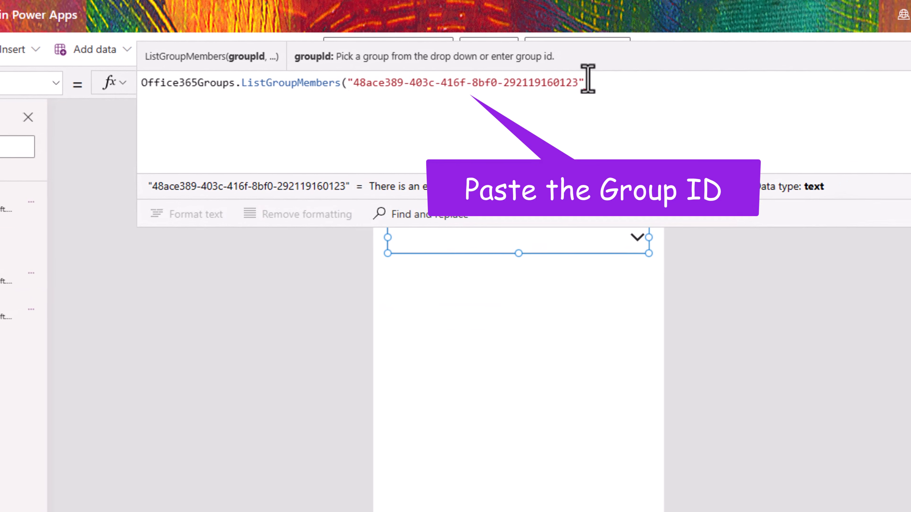
text())
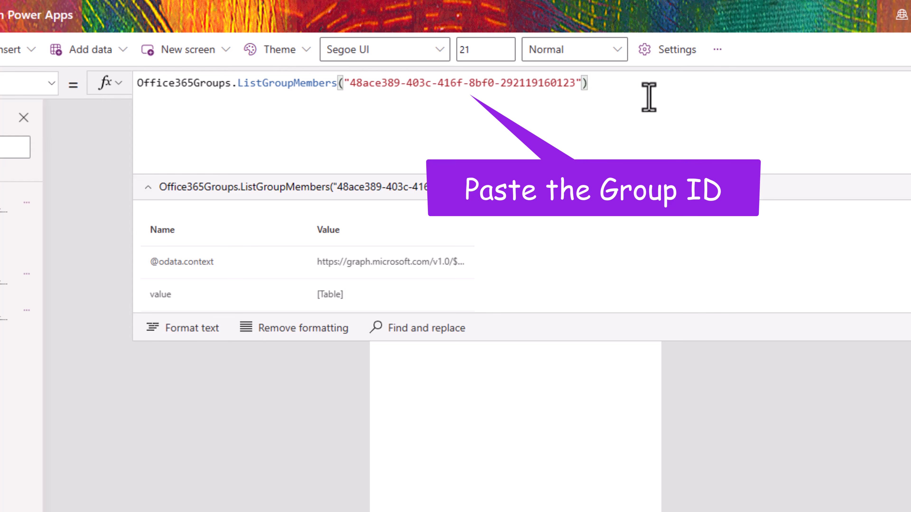
key(BackSpace)
text(,{'$top':)
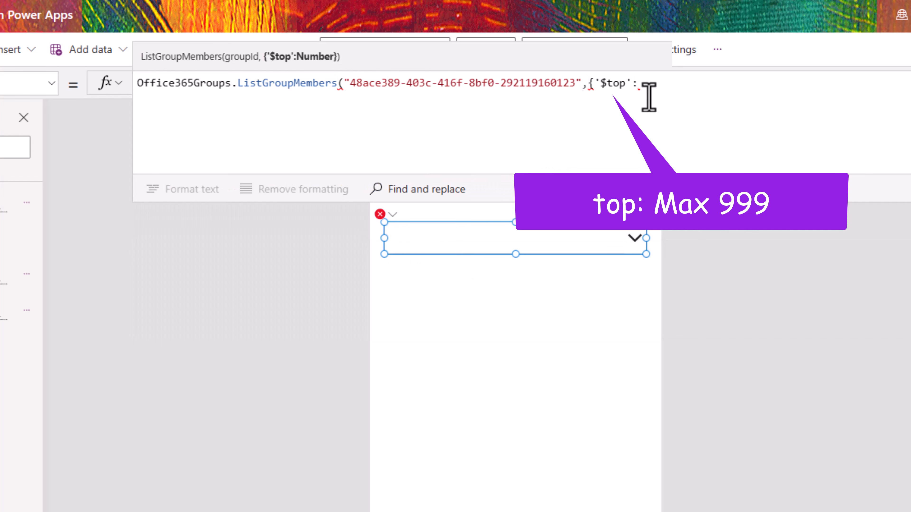
text(500)
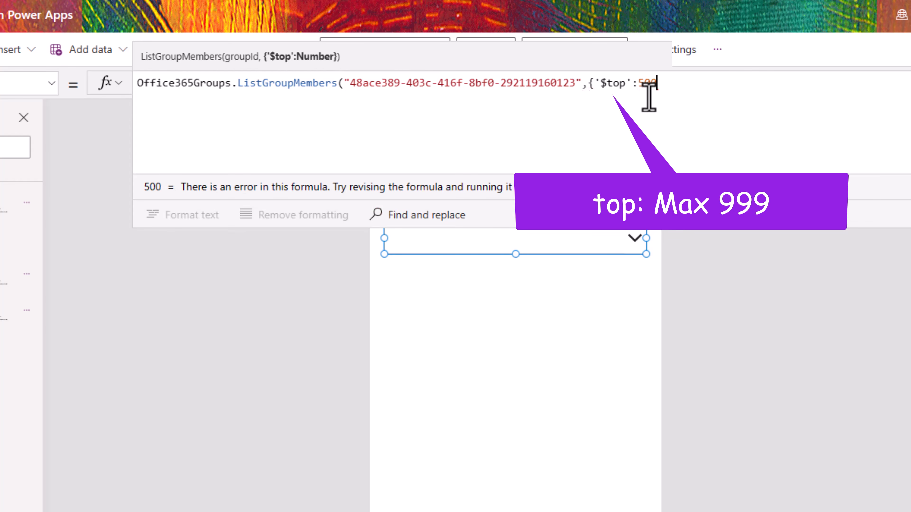
text(}))
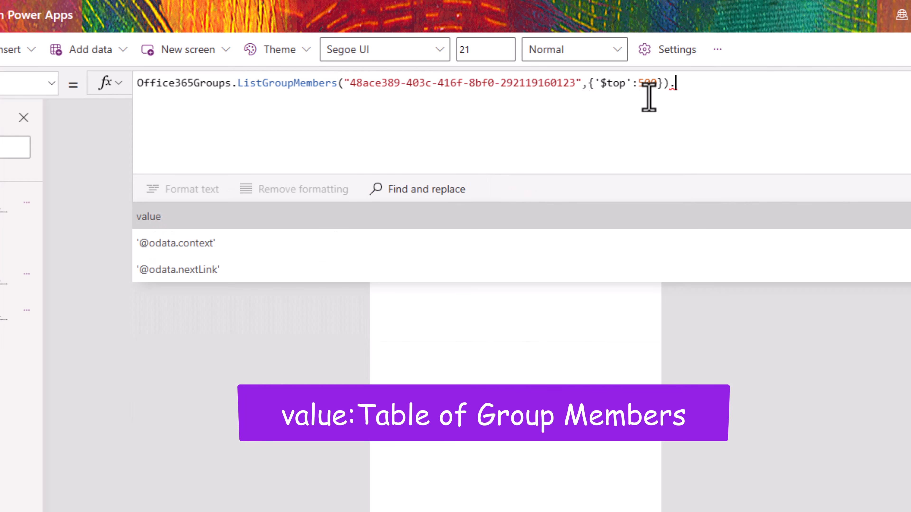
text(.)
key(Tab)
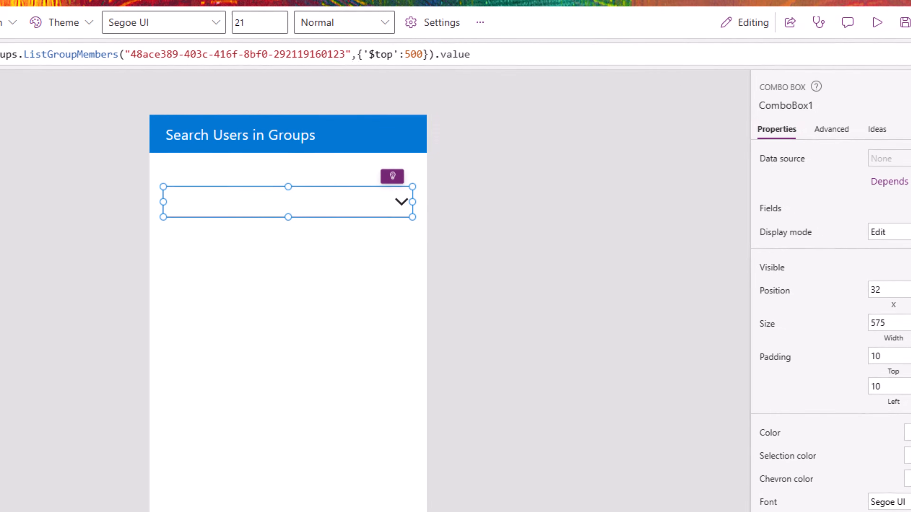
Step: Set ComboBox1's fields to show displayName as primary text and mail as secondary text, searching displayName
click(898, 201)
click(569, 203)
click(570, 226)
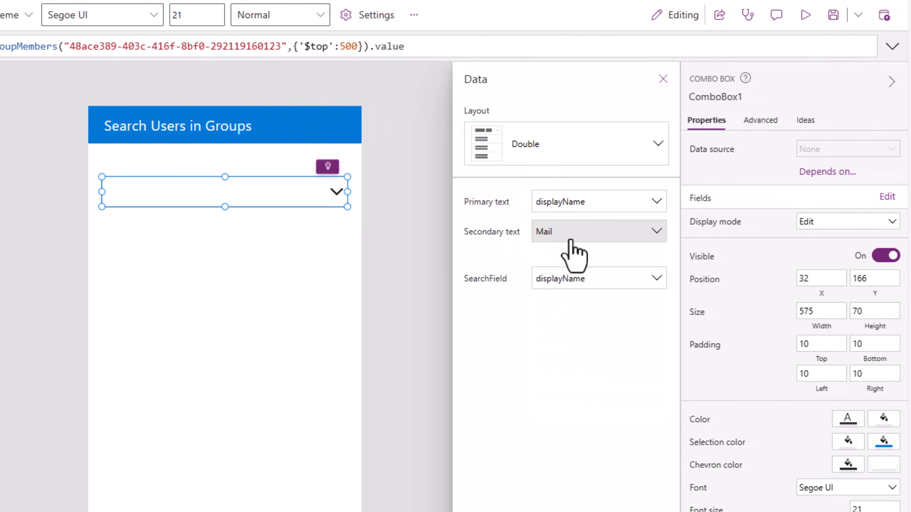
click(570, 232)
click(553, 326)
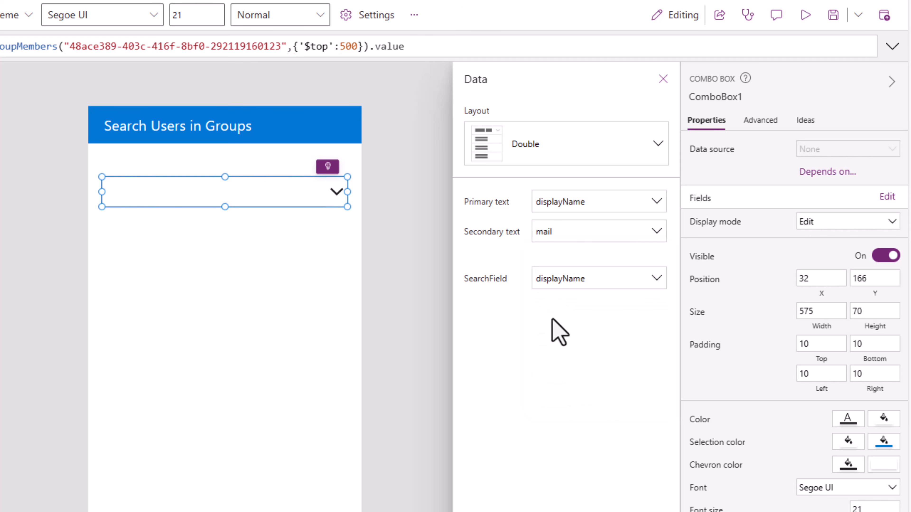
click(567, 284)
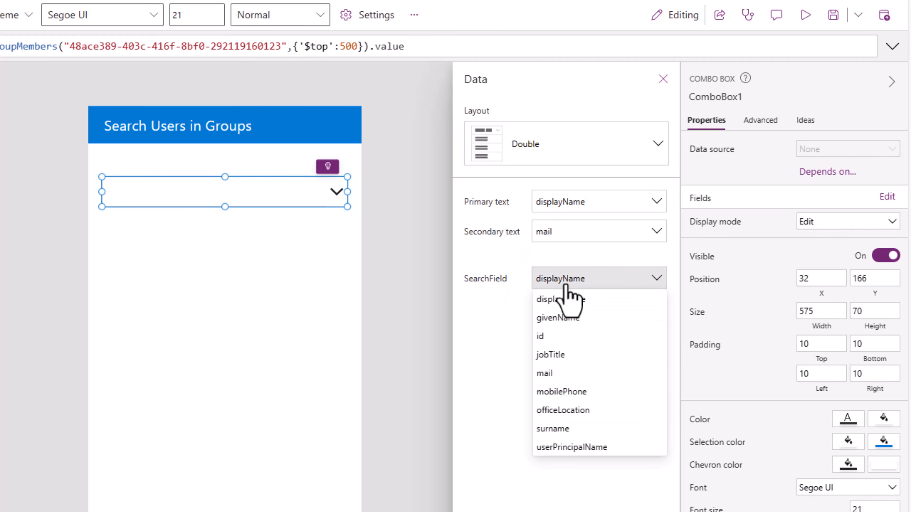
click(567, 286)
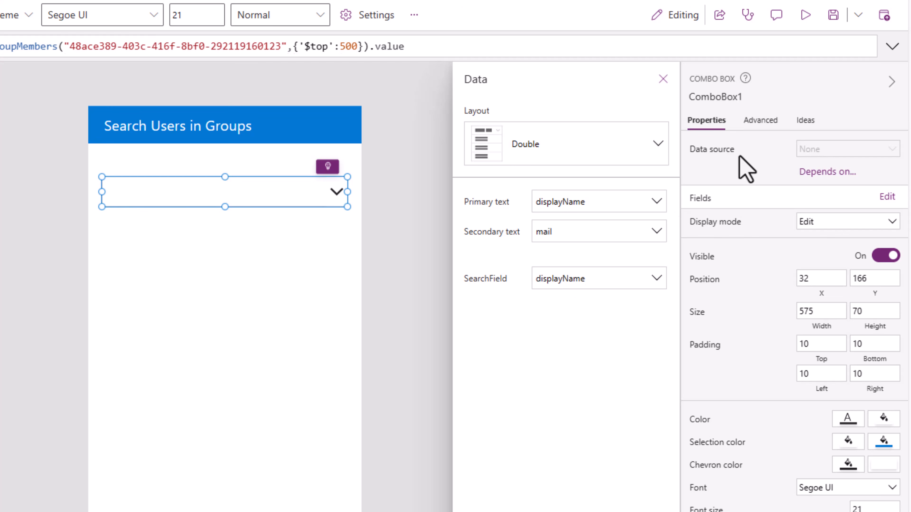
Step: Change SearchFields to ["displayName","mail"], turn on Allow searching, and run the app in preview
click(757, 121)
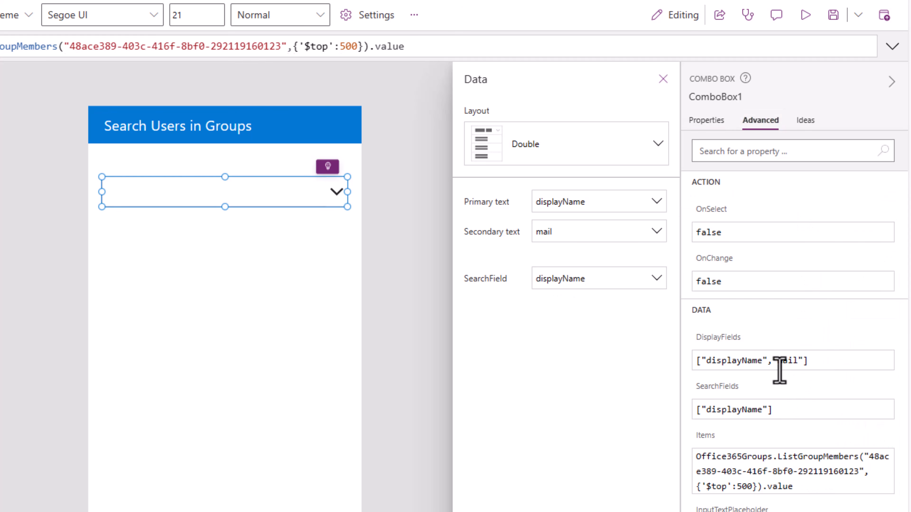
click(769, 413)
text(,"mail"])
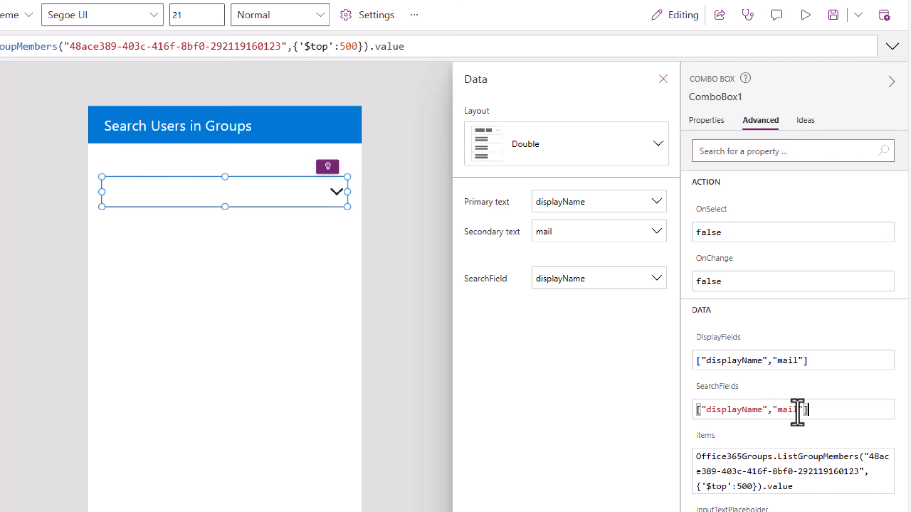
click(706, 124)
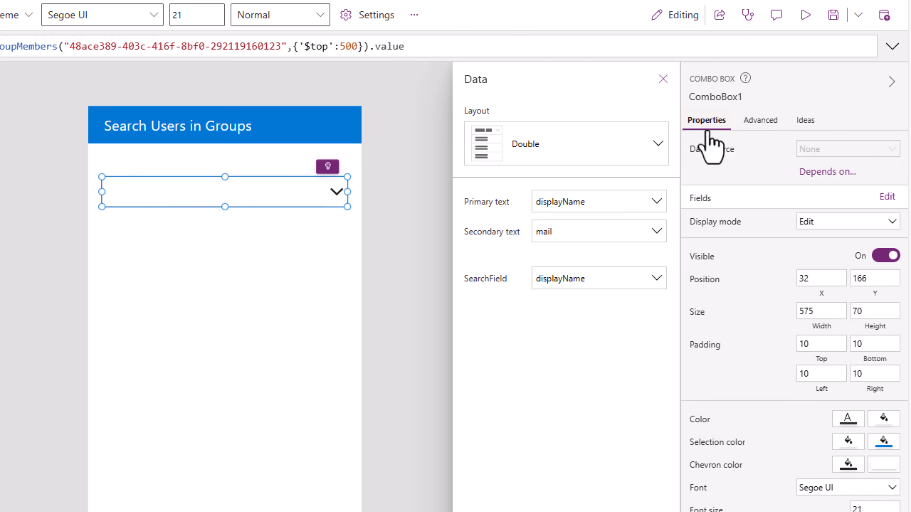
scroll(886, 497, down, 5)
click(885, 455)
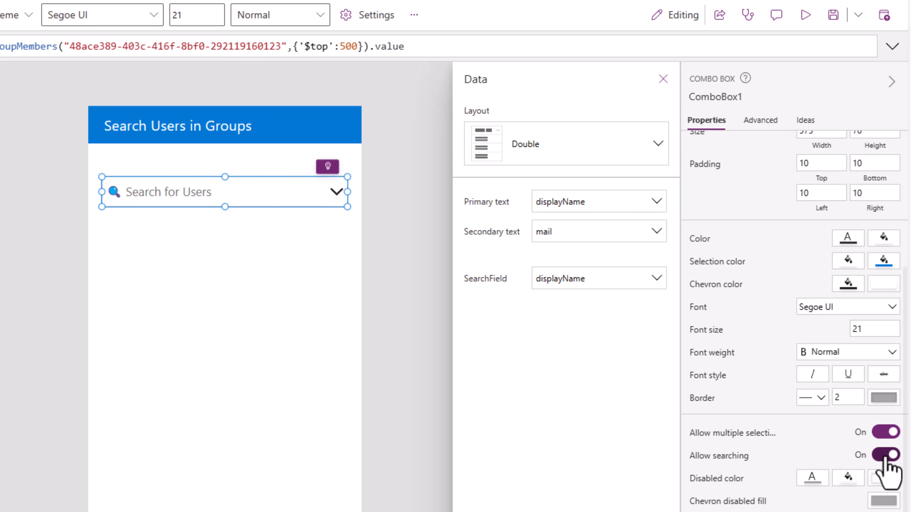
click(813, 18)
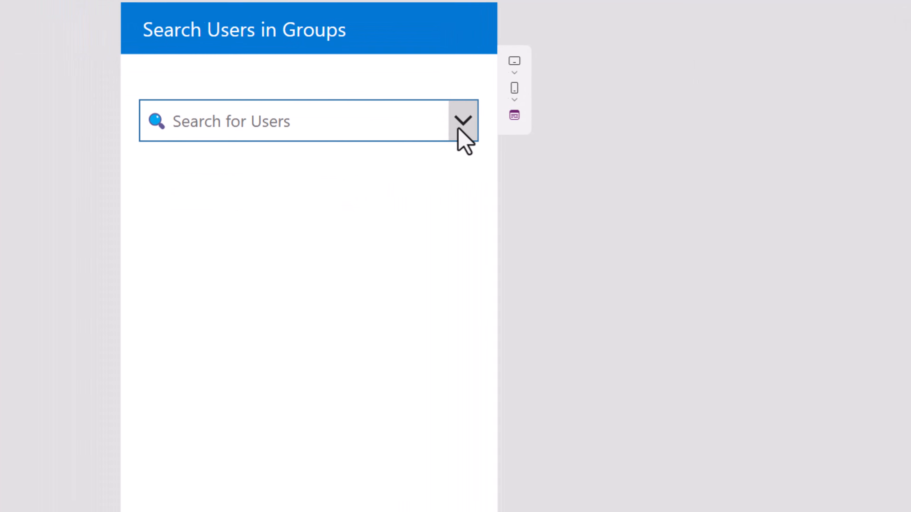
Step: In preview, search the combo box for two group members by name and pick the matching one
click(458, 122)
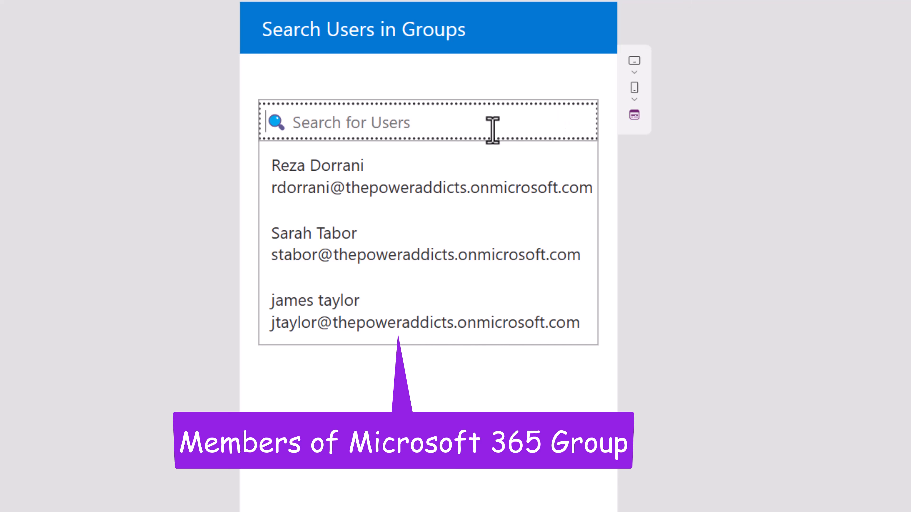
text(alice)
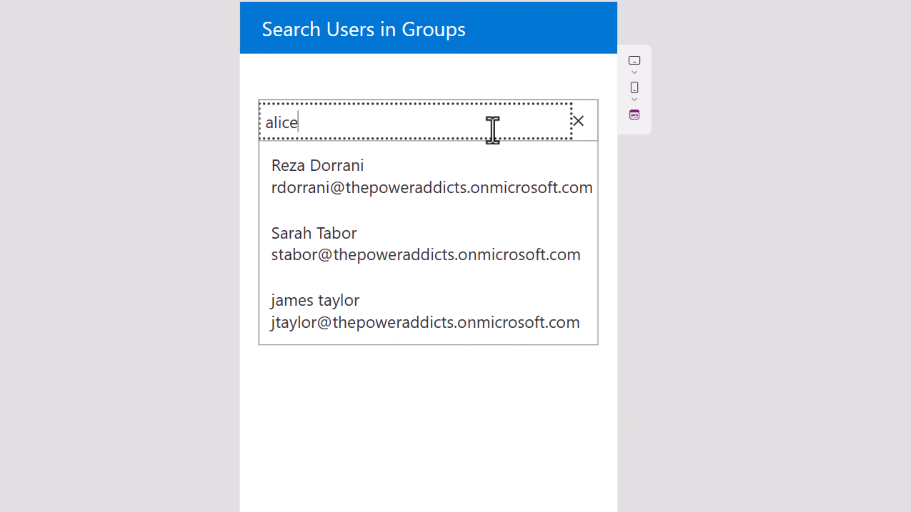
key(ctrl+a)
text(sara)
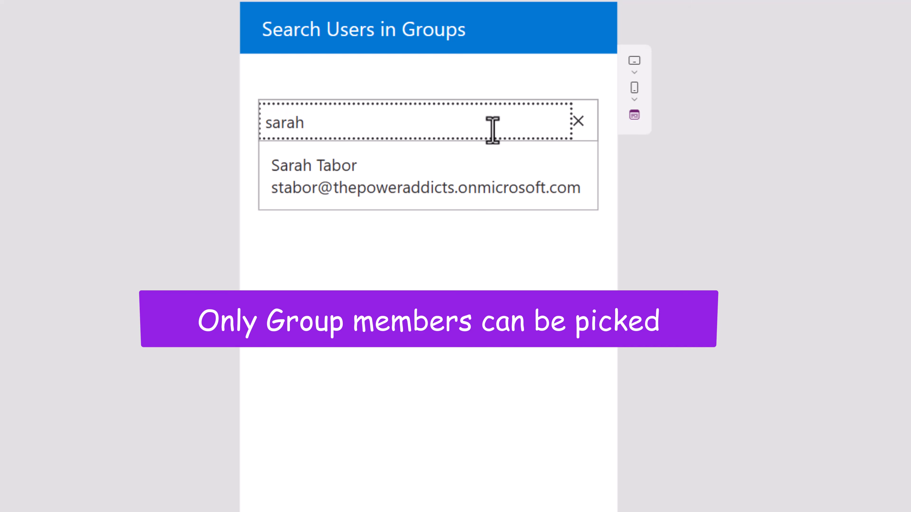
click(494, 193)
click(655, 282)
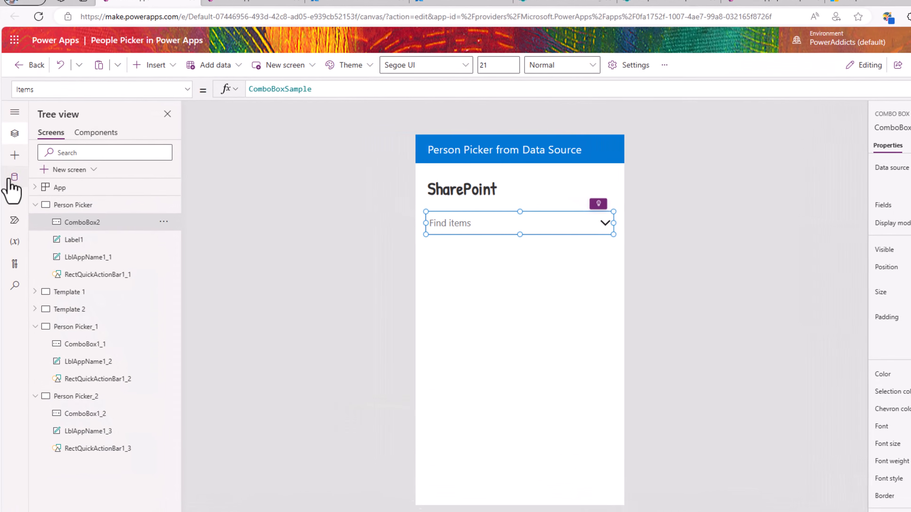
Step: Add a data source using the existing SharePoint connection and the pasted site URL
click(16, 188)
click(86, 159)
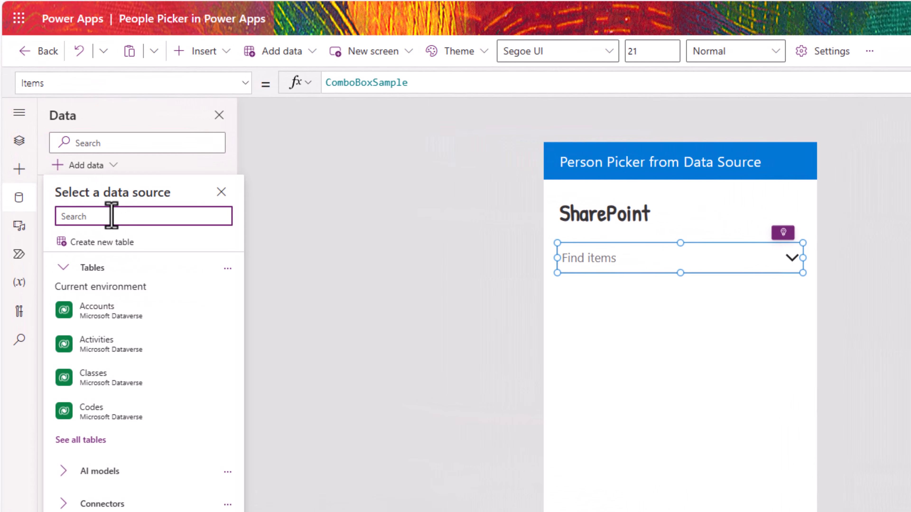
text(sharep)
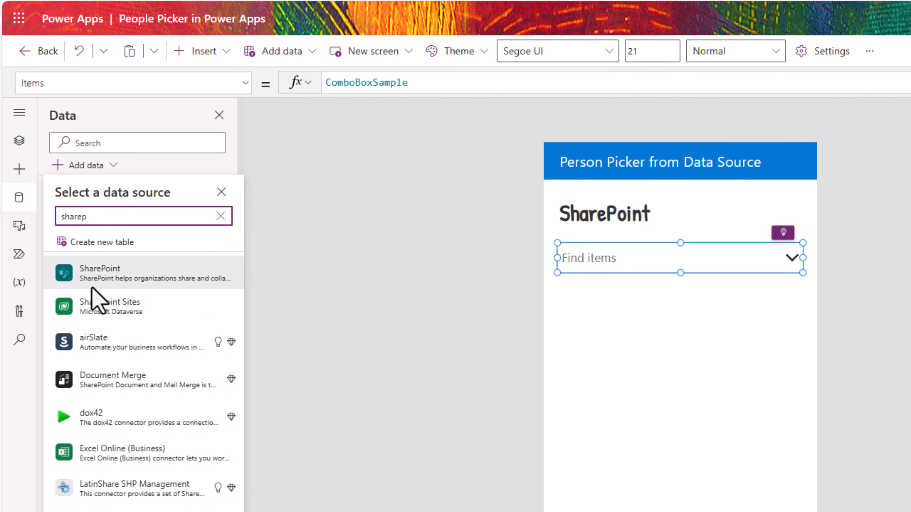
click(91, 278)
click(96, 246)
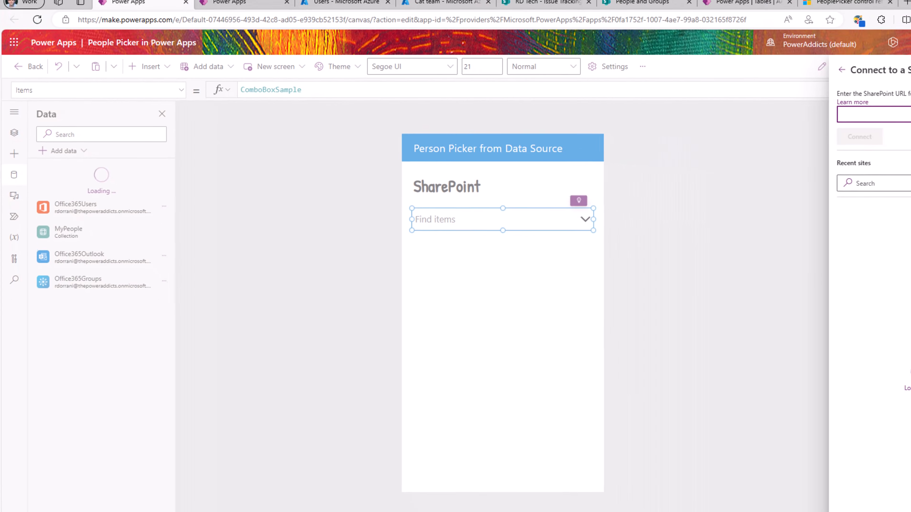
text(https://thepoweraddicts.sharepoint.com/sites/RDTech)
click(785, 136)
Step: Select the site's Issue Tracking list and connect it to the app
click(789, 97)
text(issue tracking)
click(762, 120)
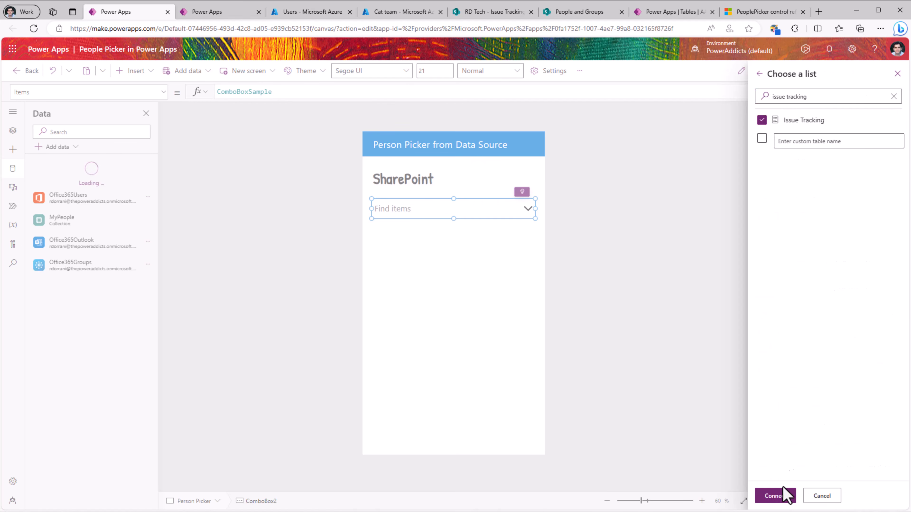
click(775, 495)
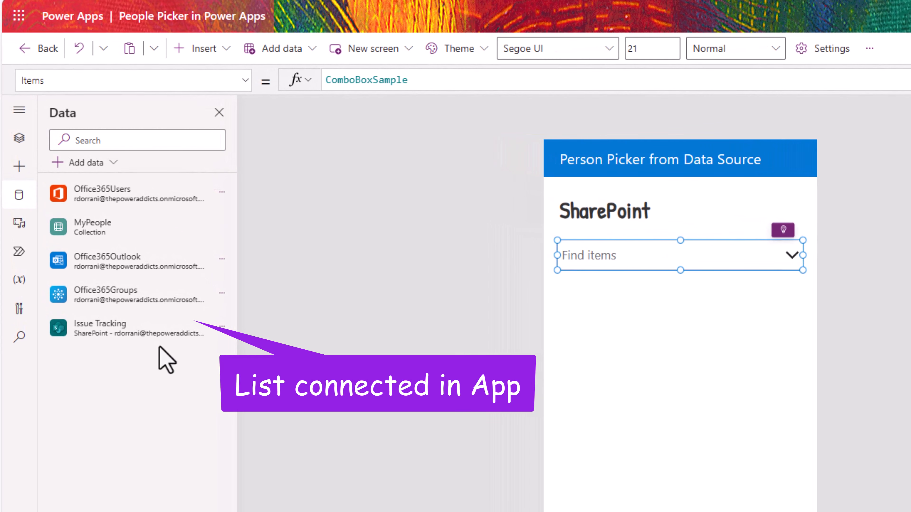
Step: Replace ComboBox2's Items formula with Choices('Issue Tracking'.'Created By')
mouse_move(175, 331)
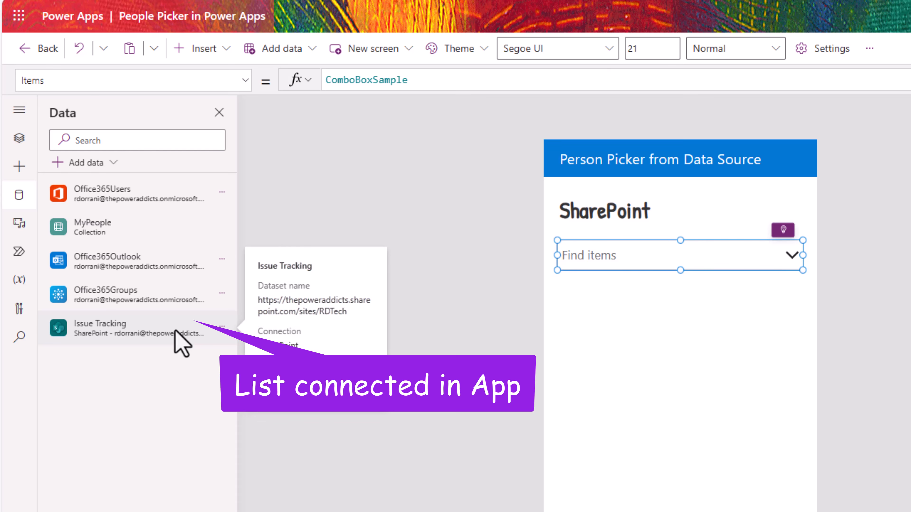
click(19, 139)
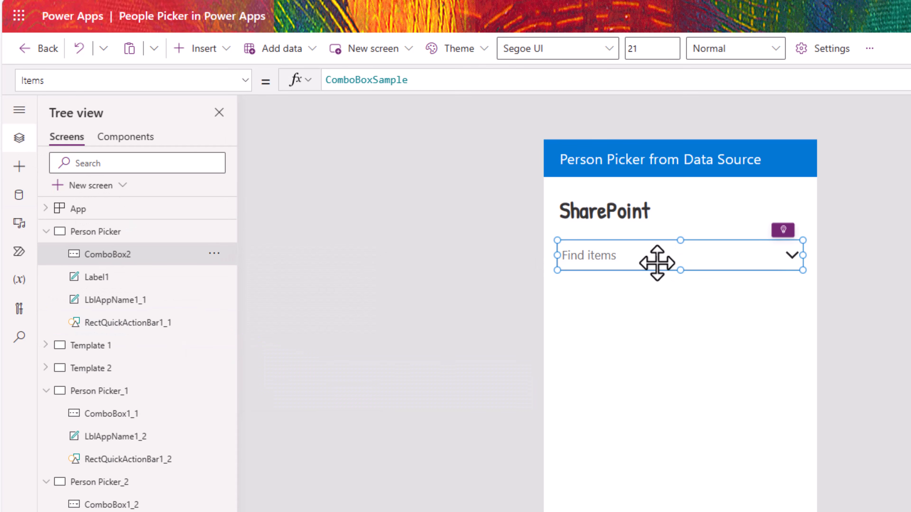
double_click(399, 80)
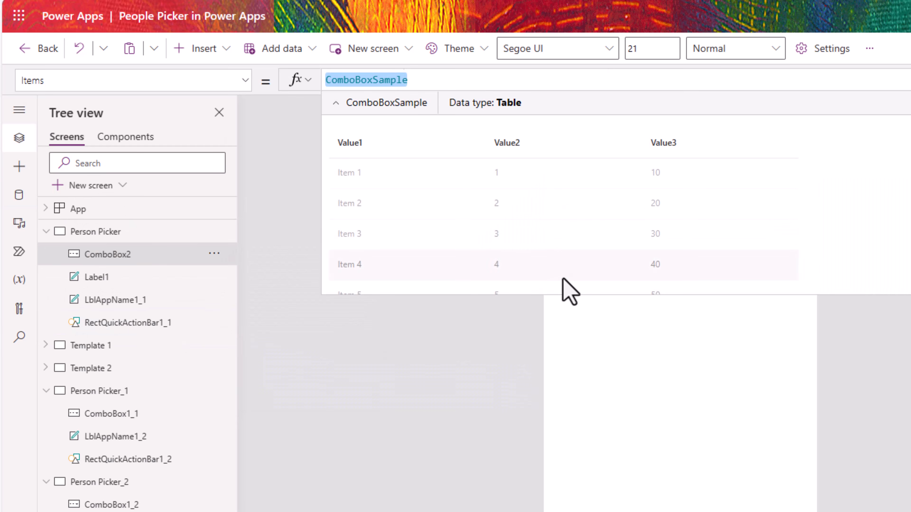
text(choices()
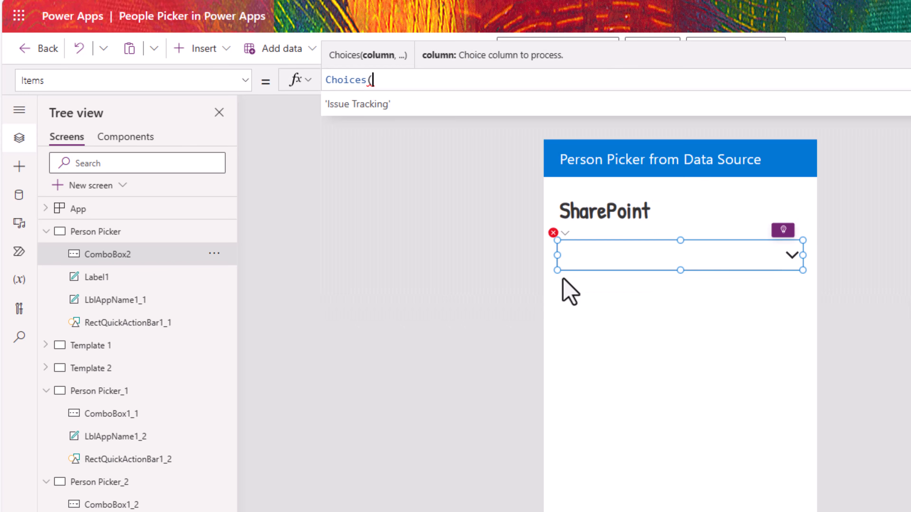
key(Tab)
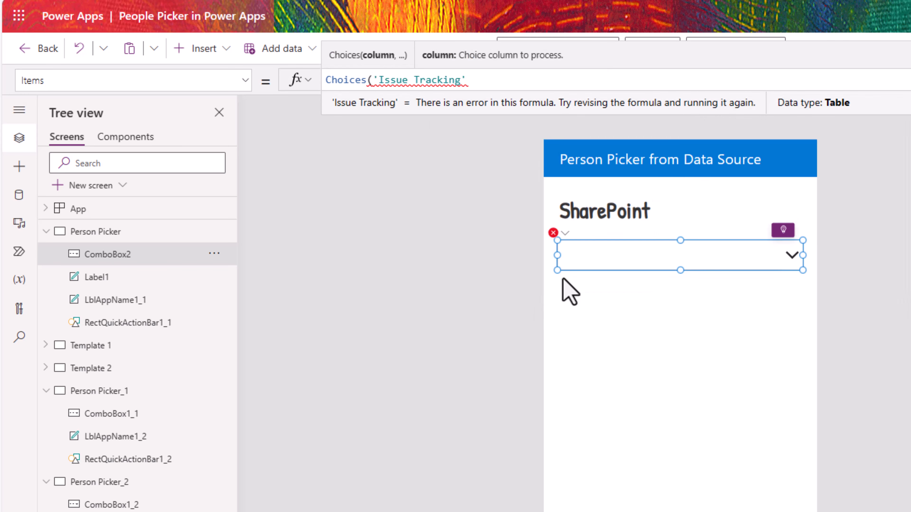
text(.'Created By'))
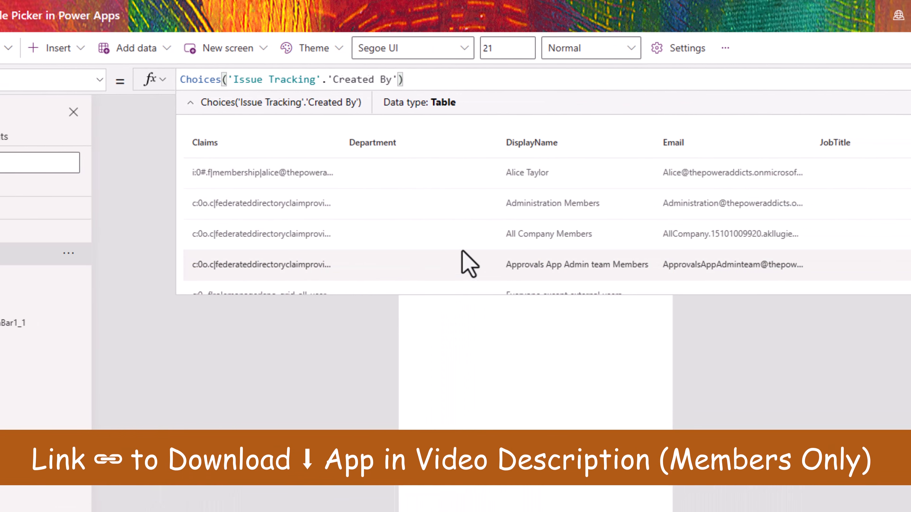
scroll(431, 230, down, 1)
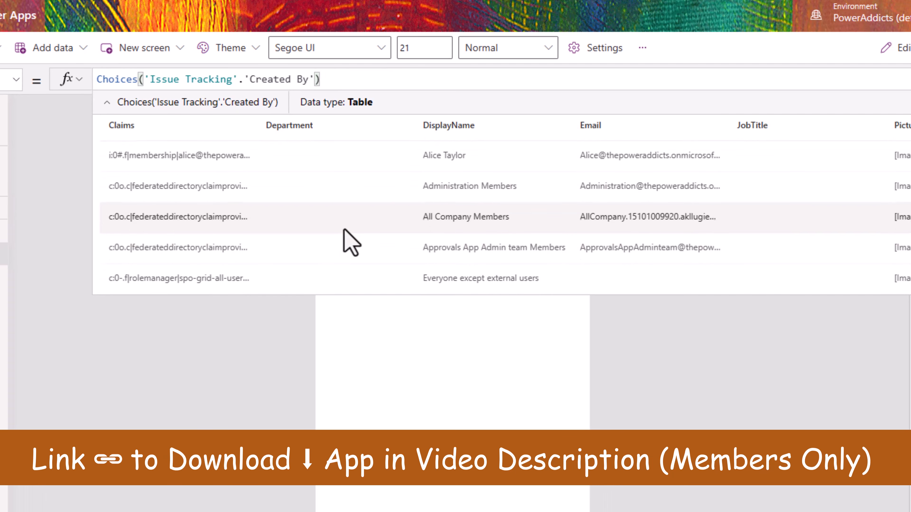
scroll(464, 189, up, 1)
click(897, 78)
Step: Turn on Allow searching for ComboBox2 and give it the Person layout with Picture as the image
scroll(846, 495, down, 3)
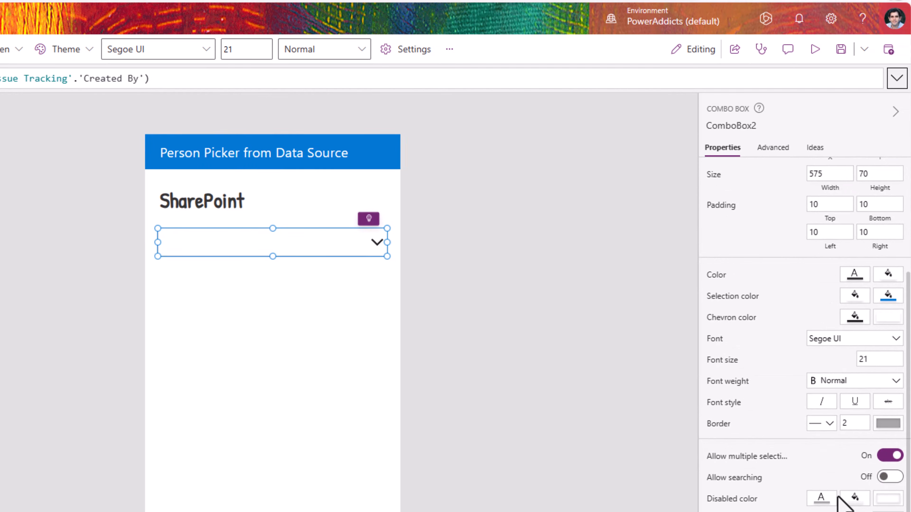
click(894, 479)
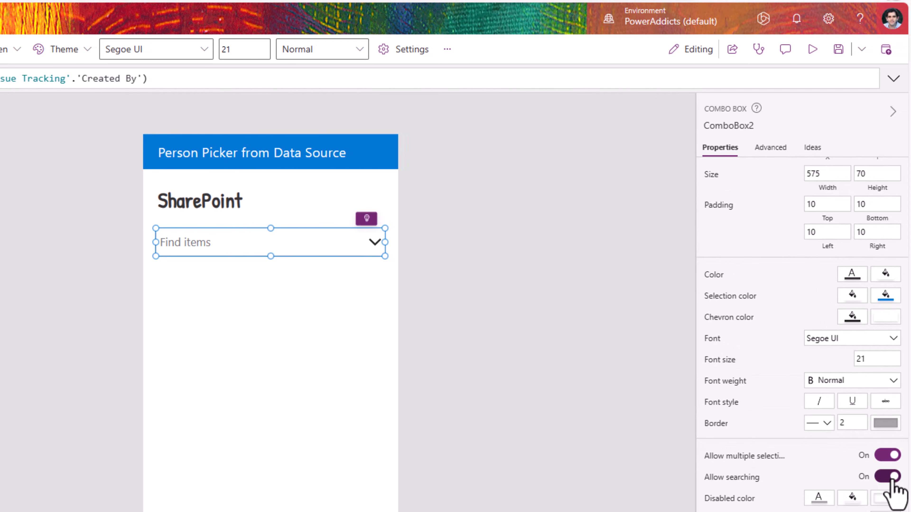
scroll(742, 248, up, 3)
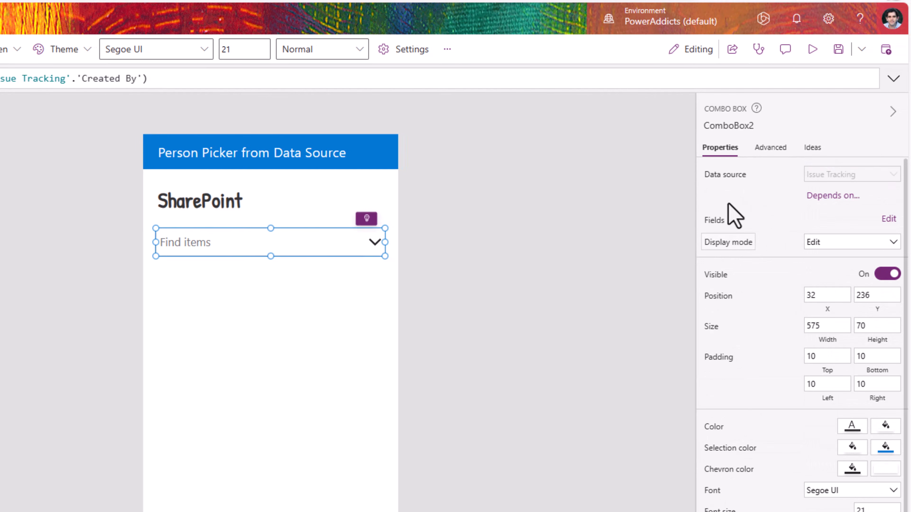
click(888, 219)
click(578, 181)
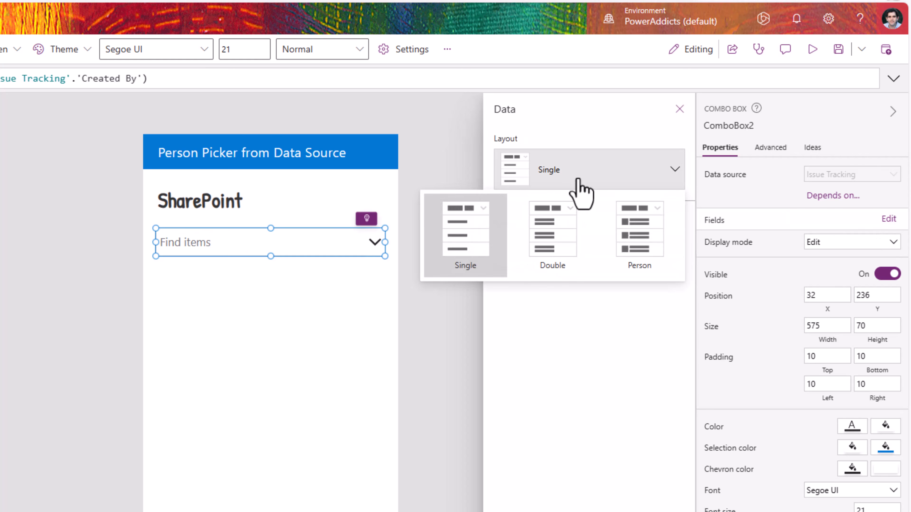
click(640, 233)
click(599, 224)
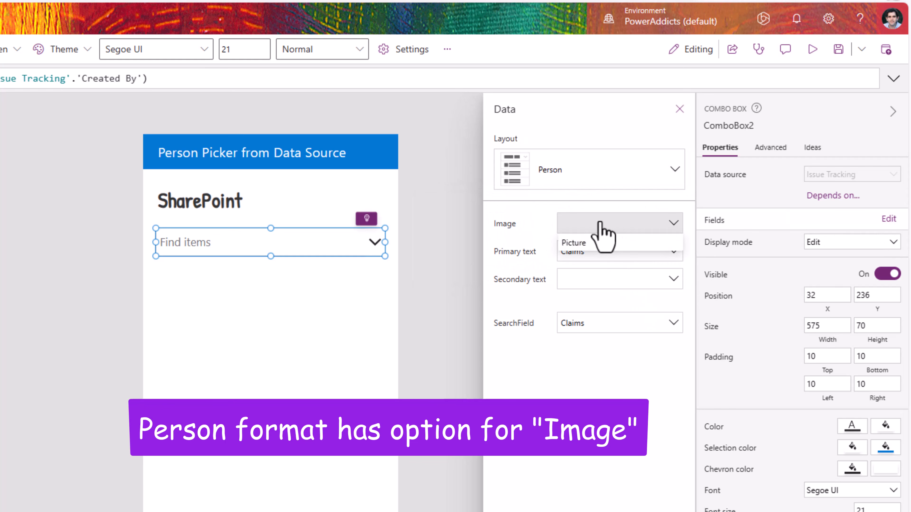
click(603, 245)
Step: Show DisplayName as primary text and Email as secondary text, with Email as the search field
click(600, 255)
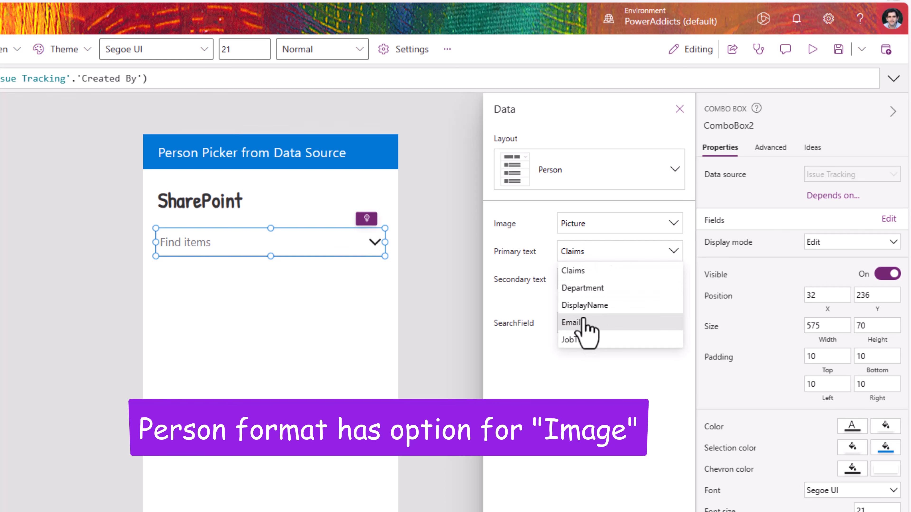
click(584, 305)
click(585, 284)
click(584, 350)
click(581, 328)
click(584, 394)
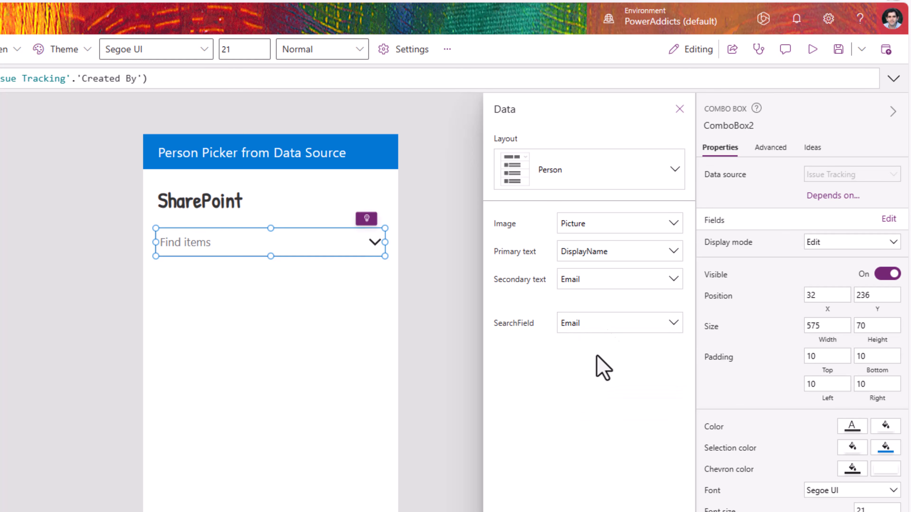
Step: Add DisplayName to ComboBox2's SearchFields alongside Email
click(768, 153)
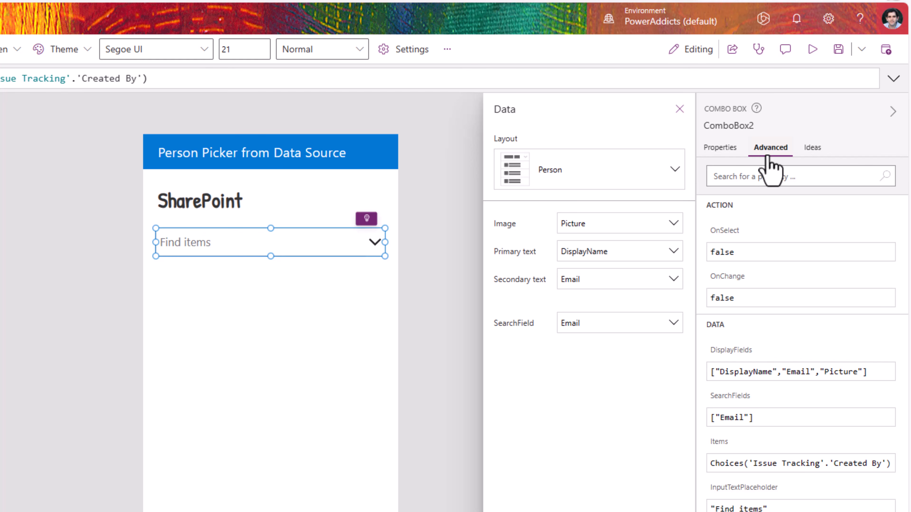
click(773, 376)
click(805, 420)
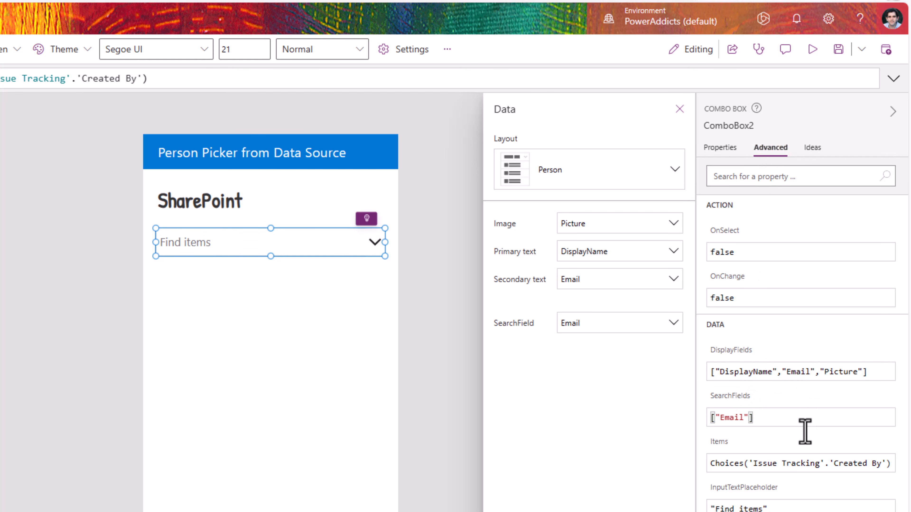
Step: Preview the app, search the people list by two different names, and pick the person found
click(812, 49)
click(417, 186)
scroll(364, 300, down, 3)
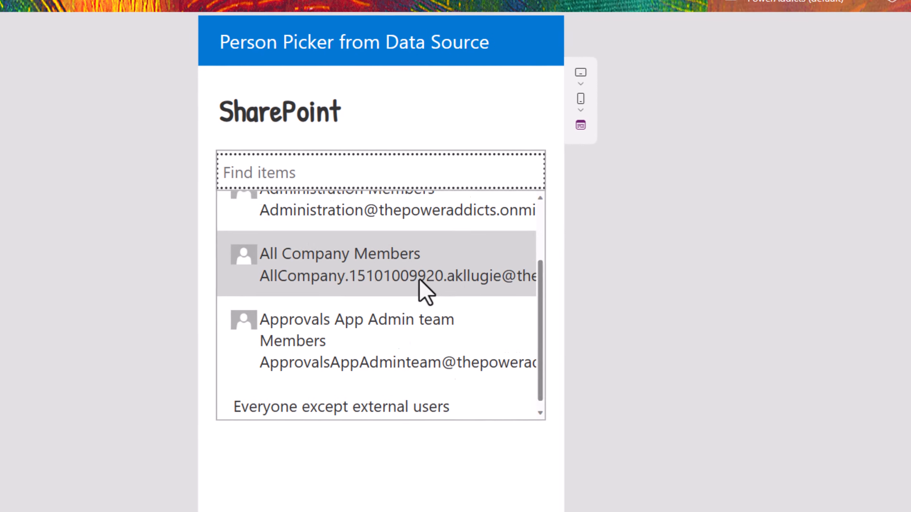
scroll(364, 301, up, 3)
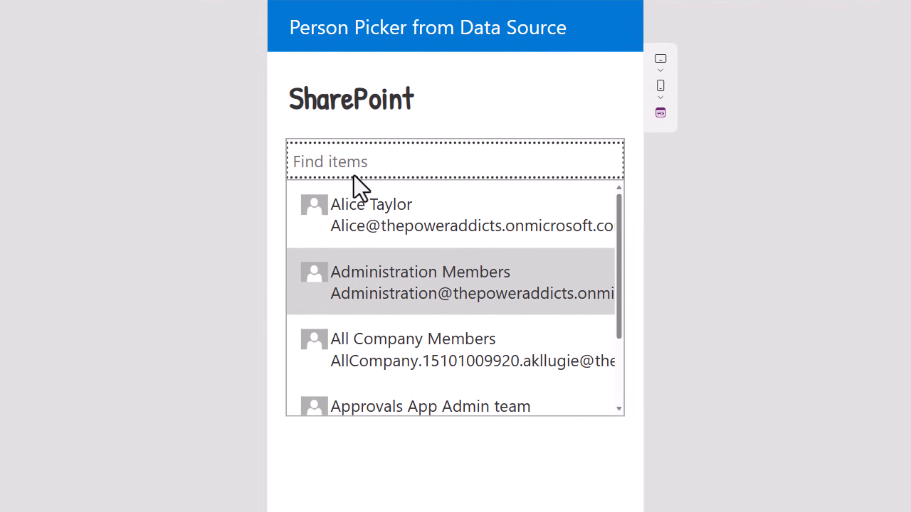
click(342, 162)
text(rez)
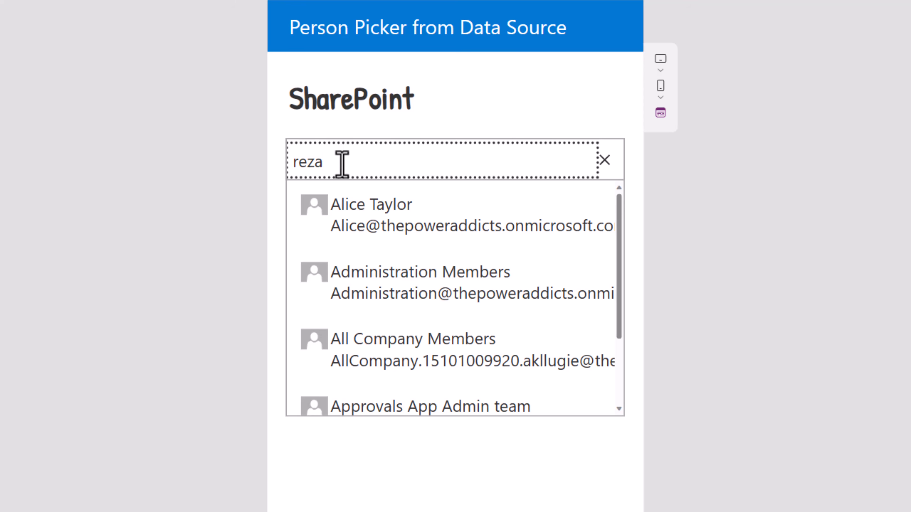
text(a)
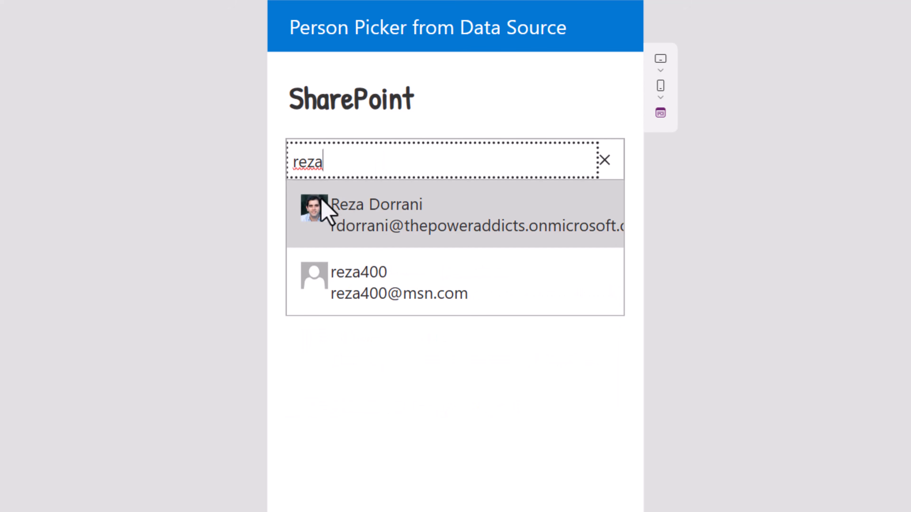
key(ctrl+a)
text(james)
click(393, 230)
click(542, 349)
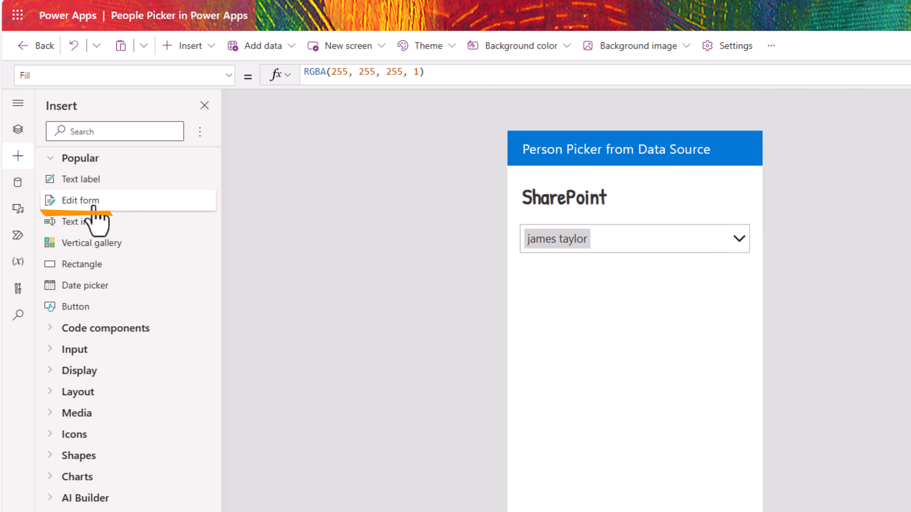
Step: Add an edit form below the people picker, bound to Issue Tracking in New mode
click(87, 205)
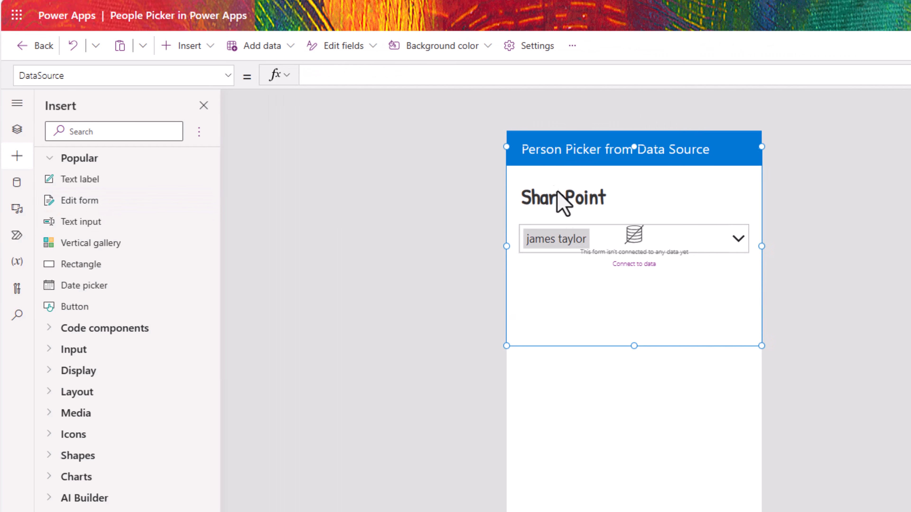
drag(492, 147, 490, 282)
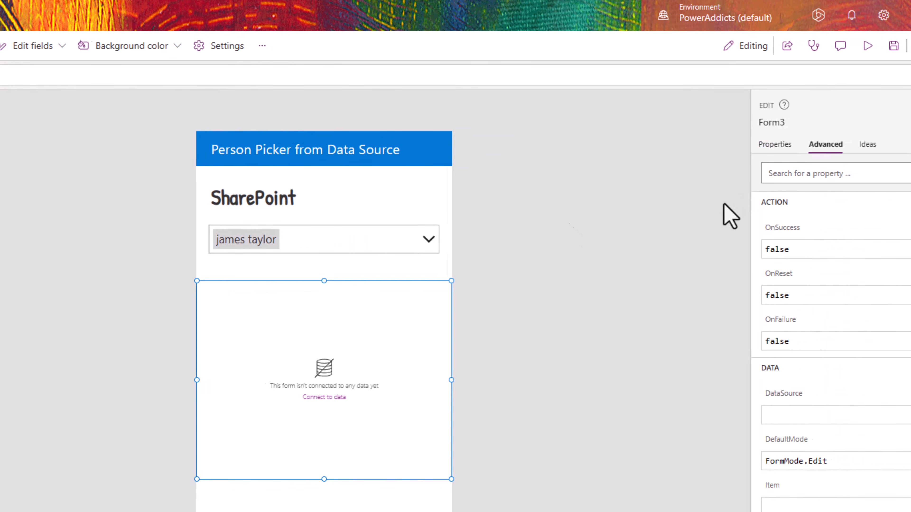
click(728, 147)
click(860, 173)
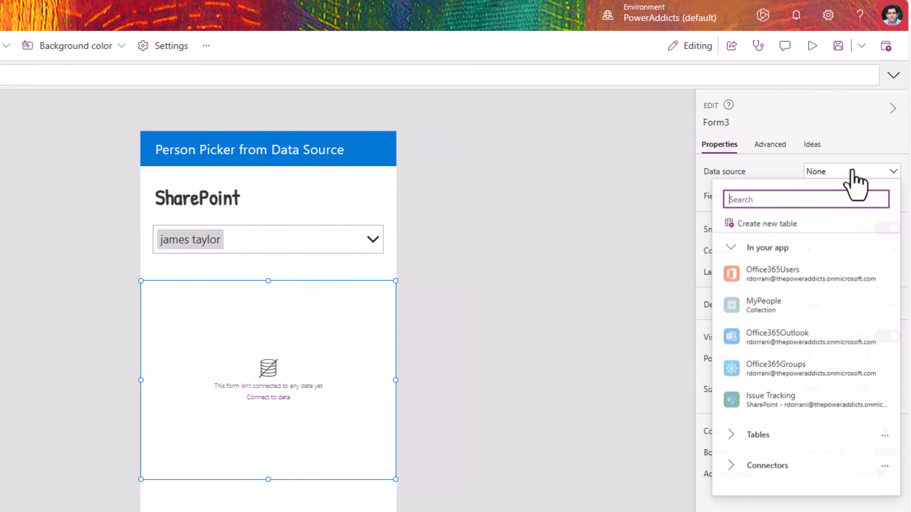
click(778, 405)
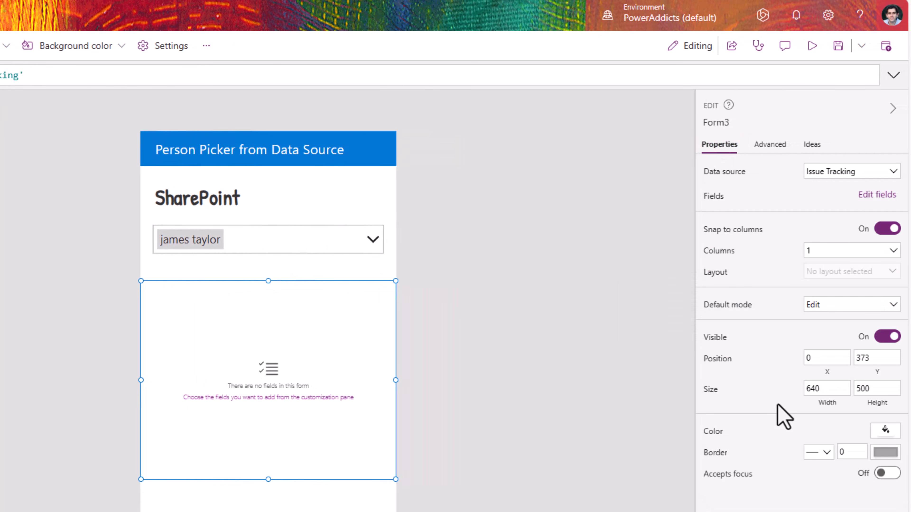
click(809, 307)
click(818, 331)
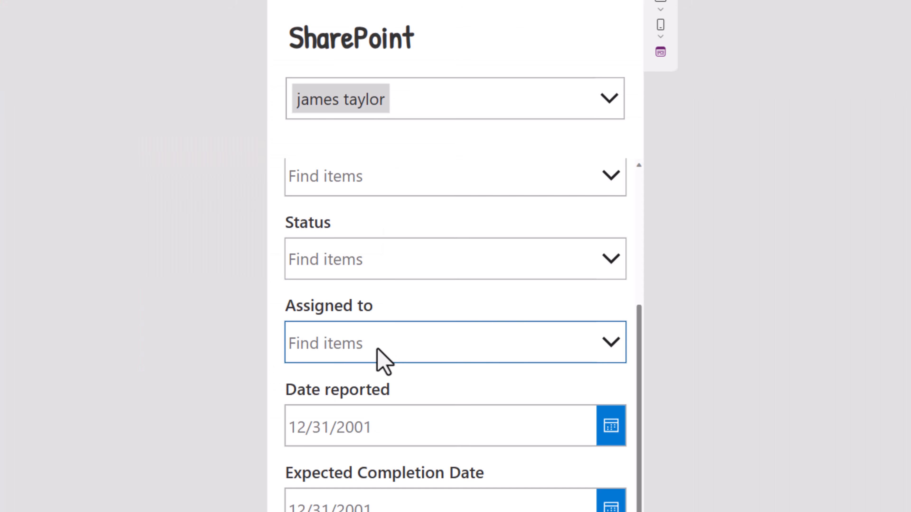
Step: Search 're' in the form's Assigned to field and pick the matching user
click(378, 350)
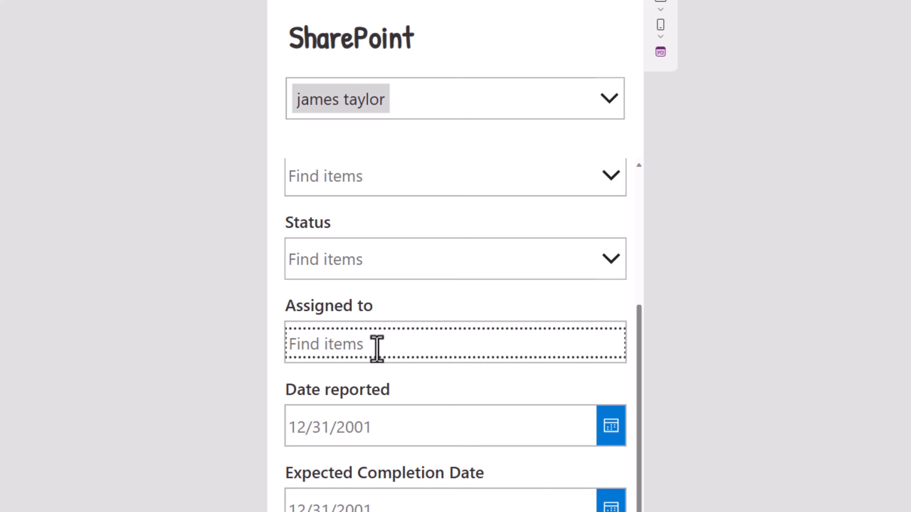
text(reza)
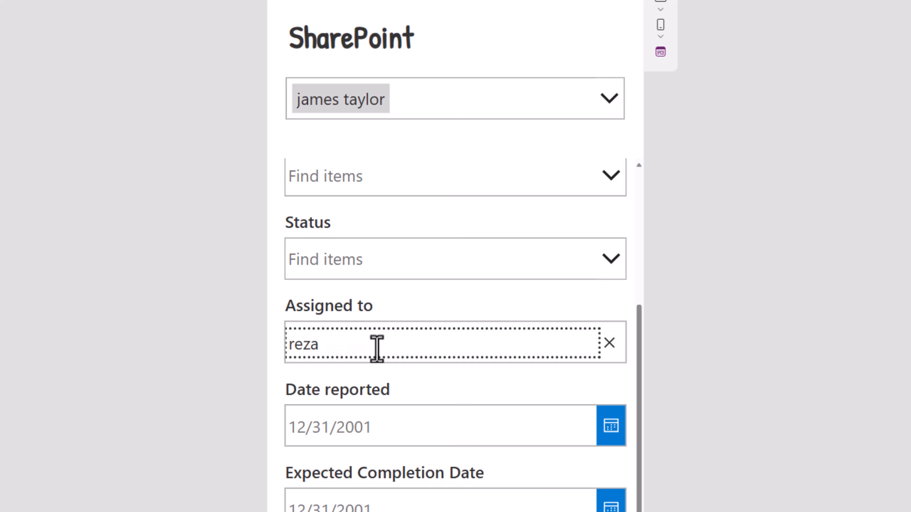
click(381, 387)
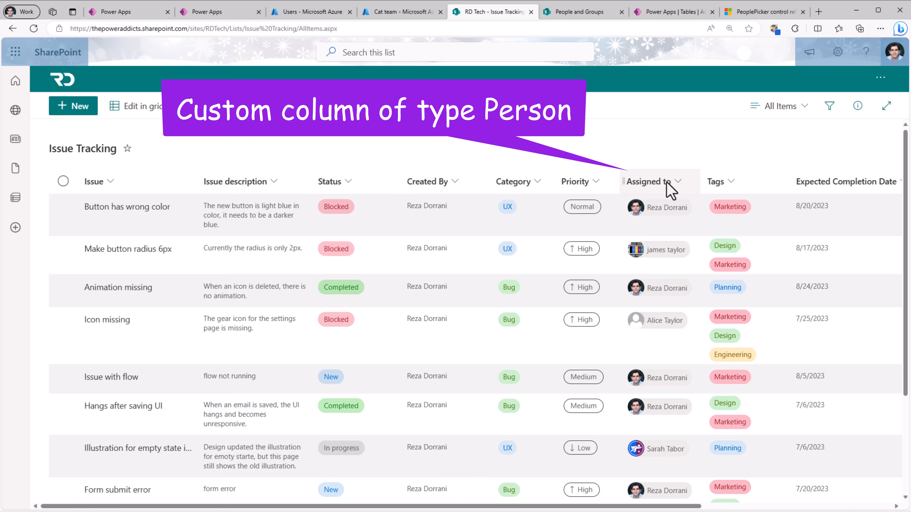
Step: In Issue Tracking list settings, save the Assigned to column limited to the HR Admins group
click(838, 52)
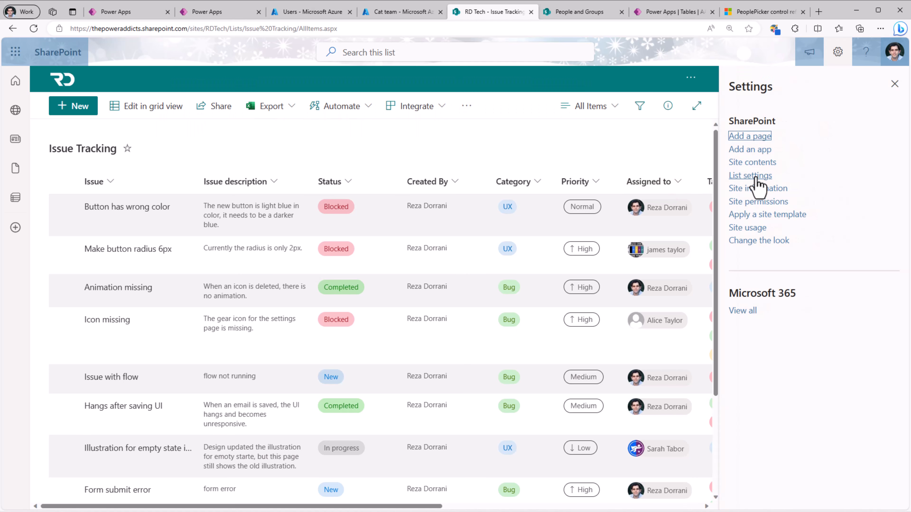
click(756, 177)
scroll(233, 345, down, 5)
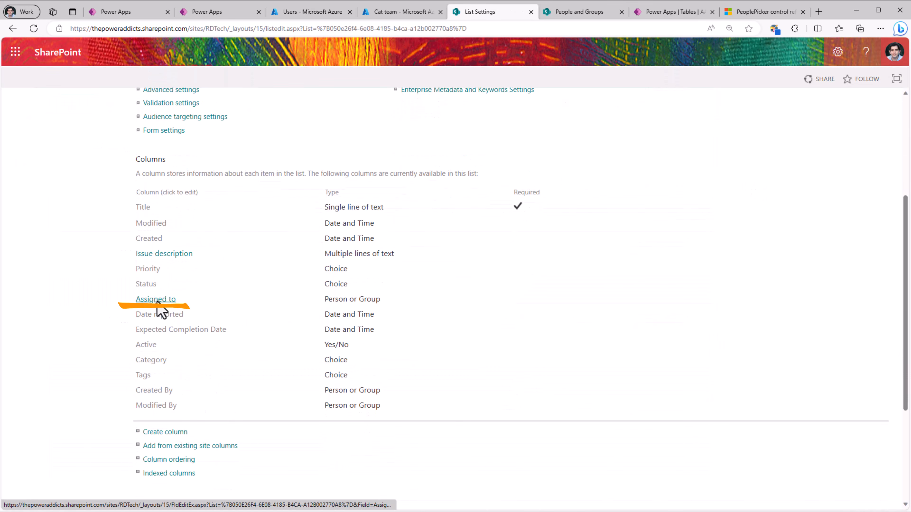
click(157, 300)
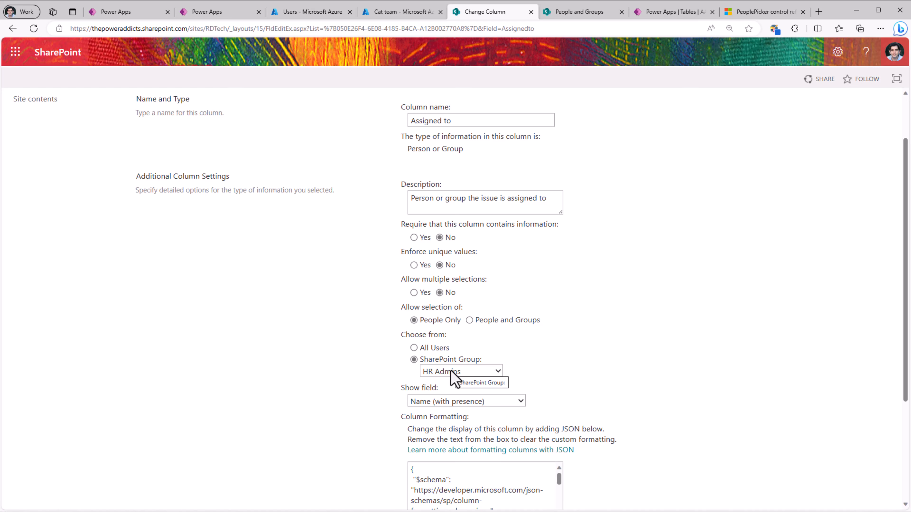
key(ctrl+Tab)
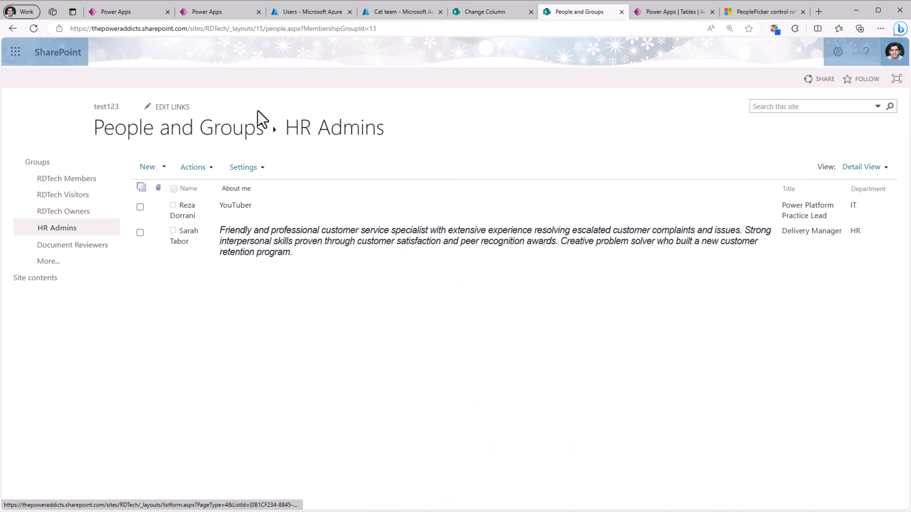
click(466, 20)
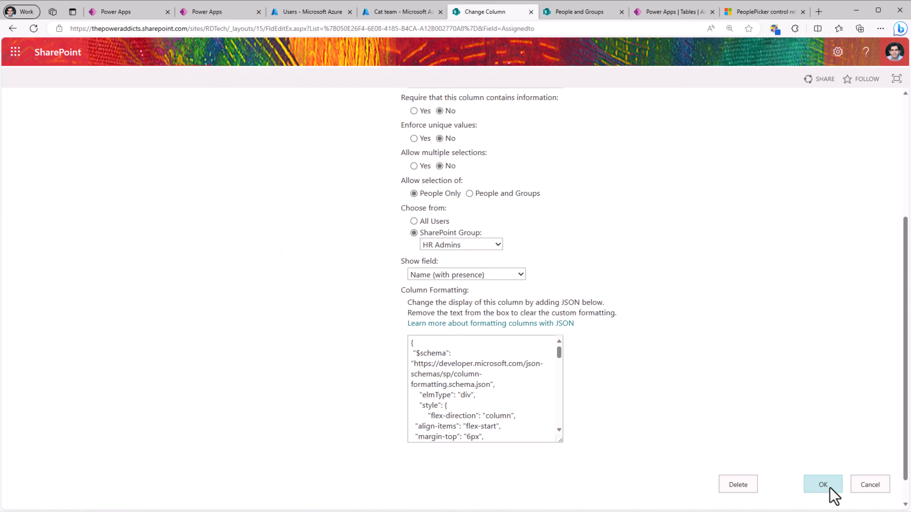
click(823, 485)
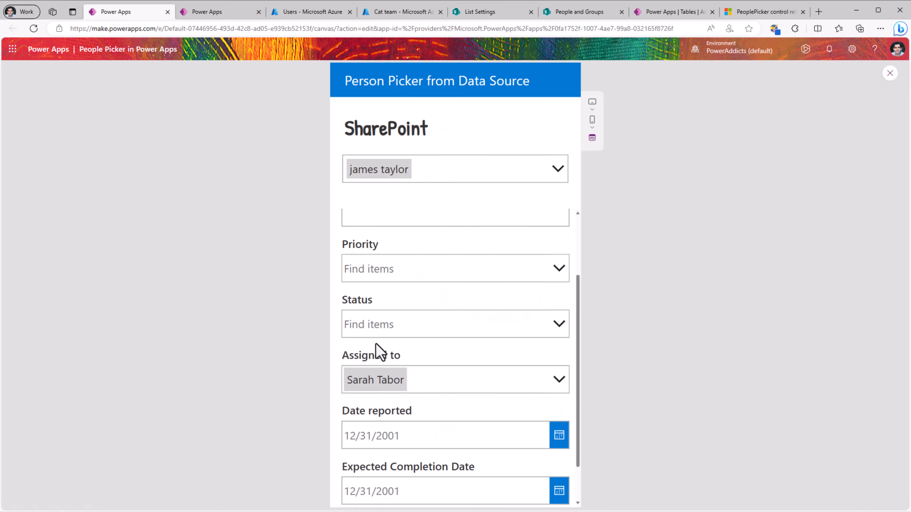
Step: Remove the previous assignee, search by name, and pick the matching HR Admins user
click(555, 381)
click(414, 380)
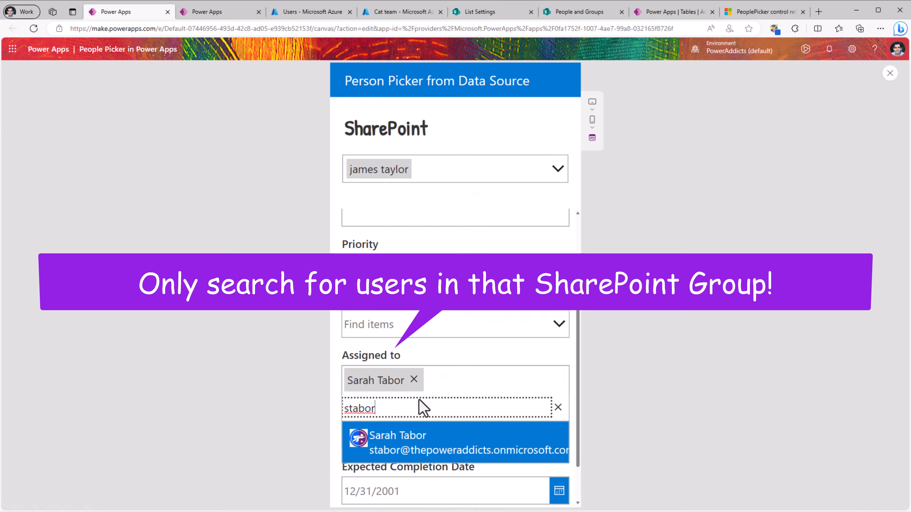
drag(405, 382, 291, 380)
key(BackSpace)
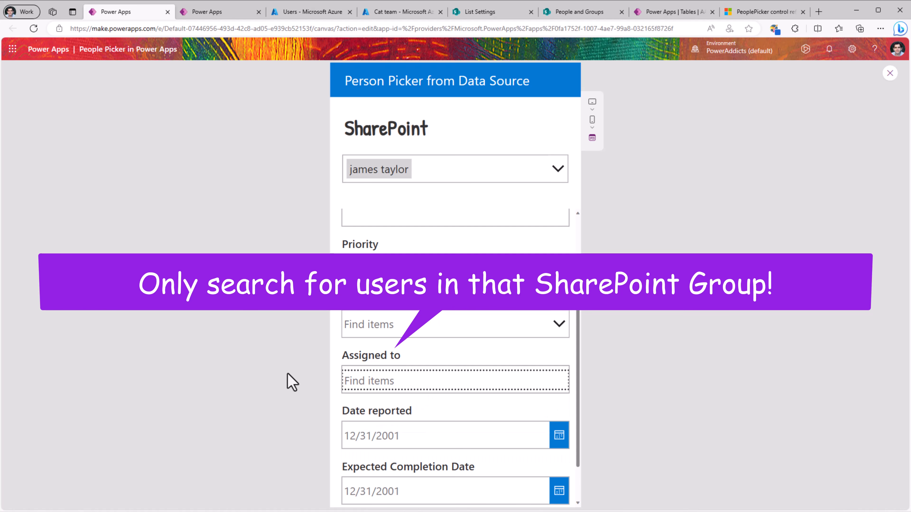
text(alice)
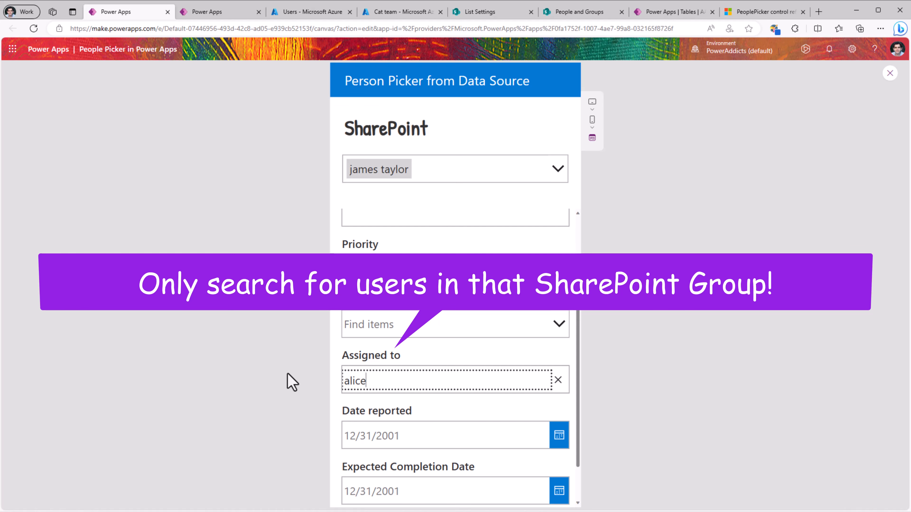
click(558, 381)
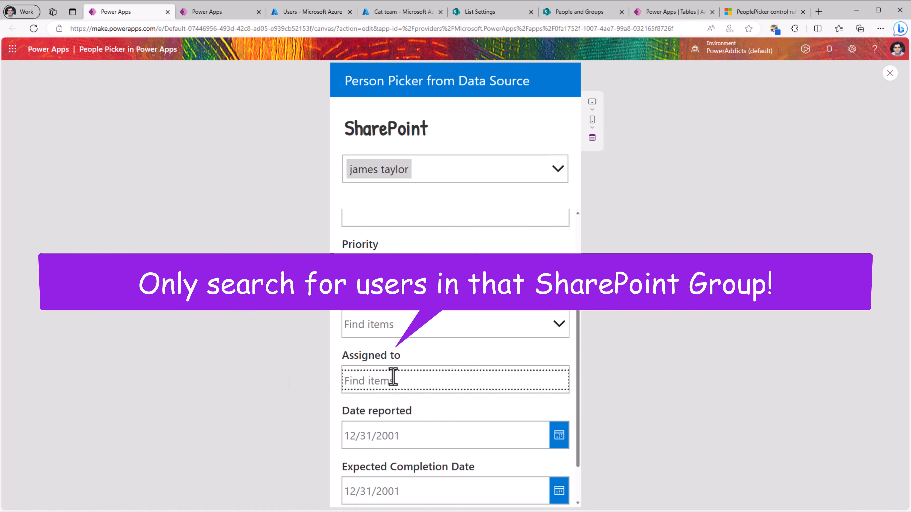
text(reza)
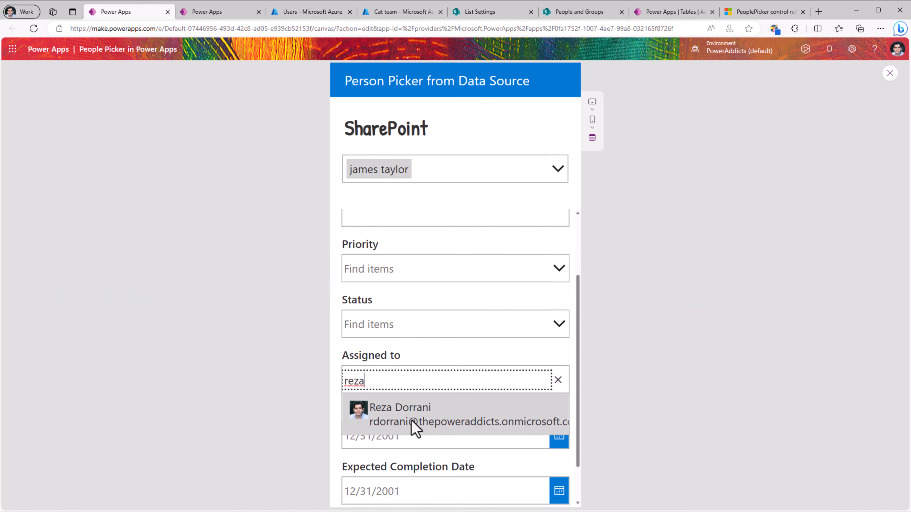
click(415, 428)
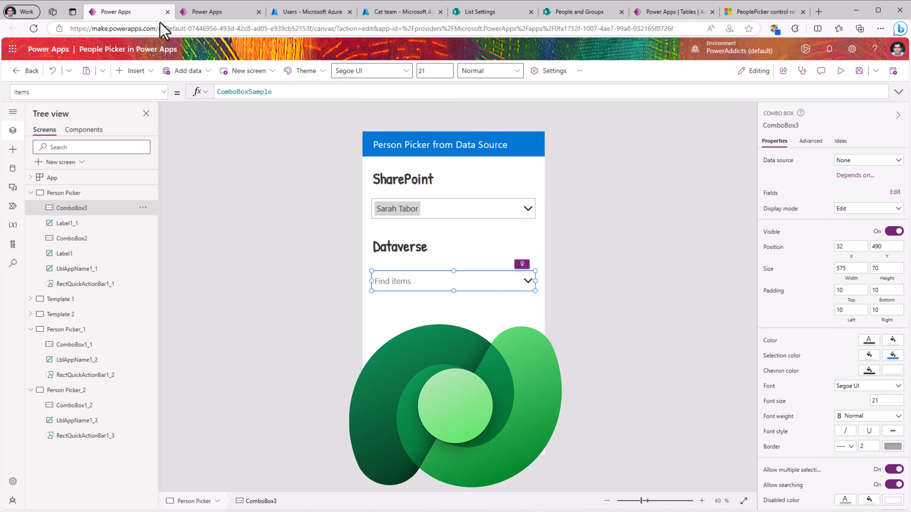
Step: In the Power Apps portal, find the AAD User table among all tables and open it
click(168, 12)
click(50, 200)
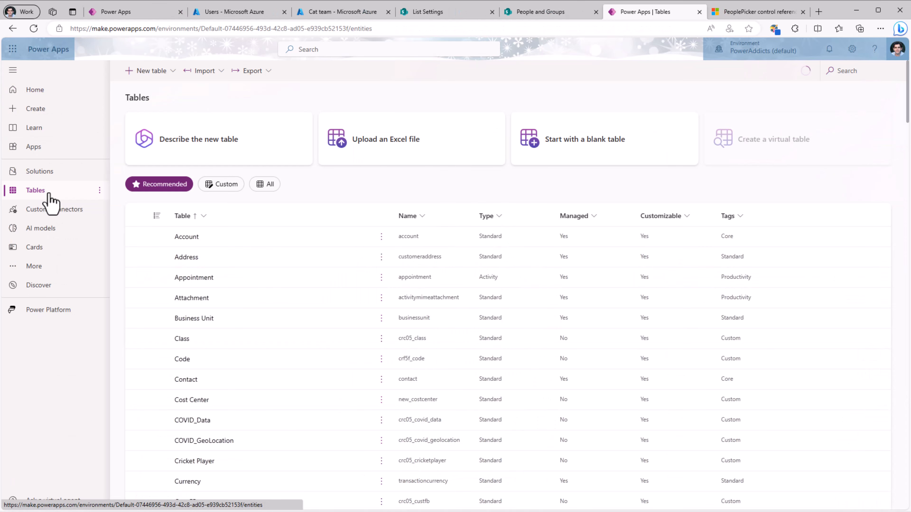
click(265, 183)
click(841, 71)
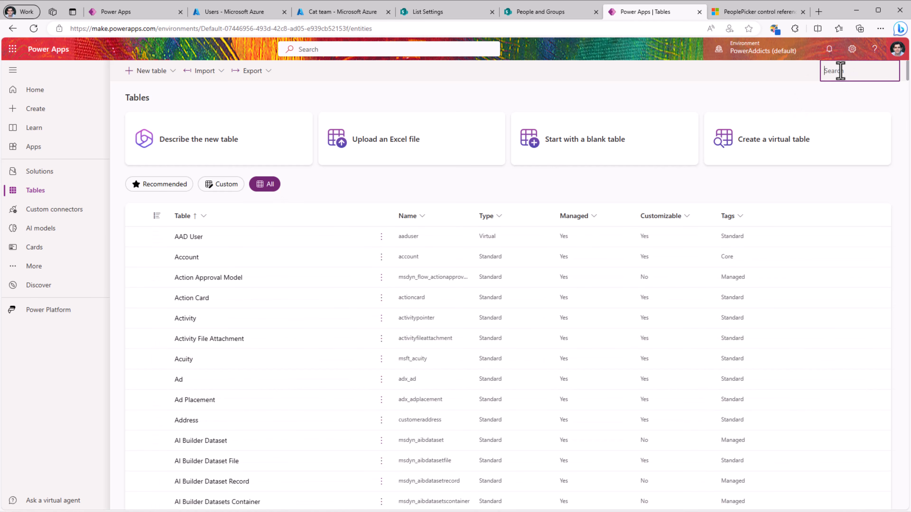
text(aad)
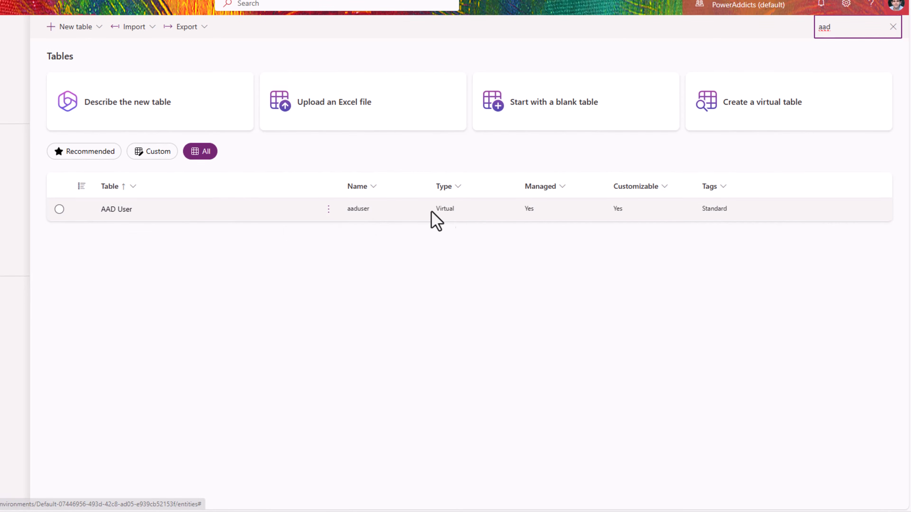
click(117, 211)
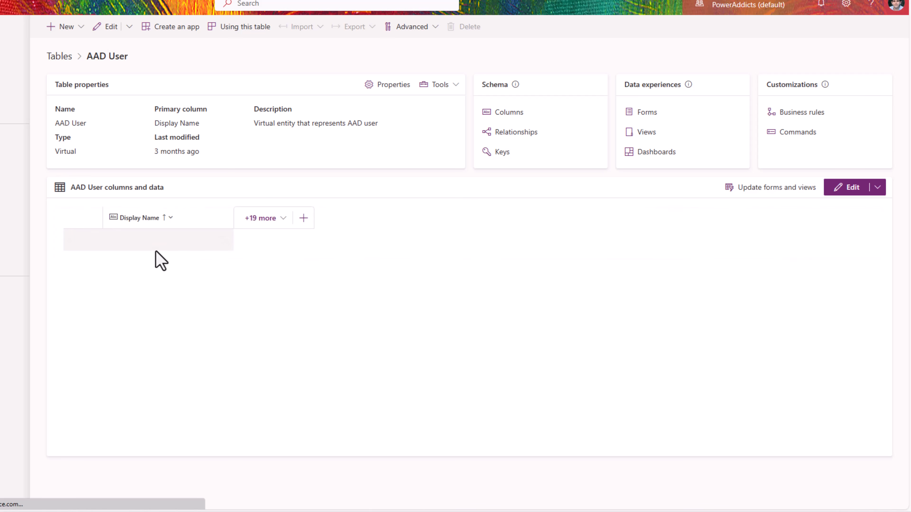
Step: Add the AAD user id, Given Name, Mail and Job Title columns to the grid and save
click(272, 222)
scroll(257, 355, down, 3)
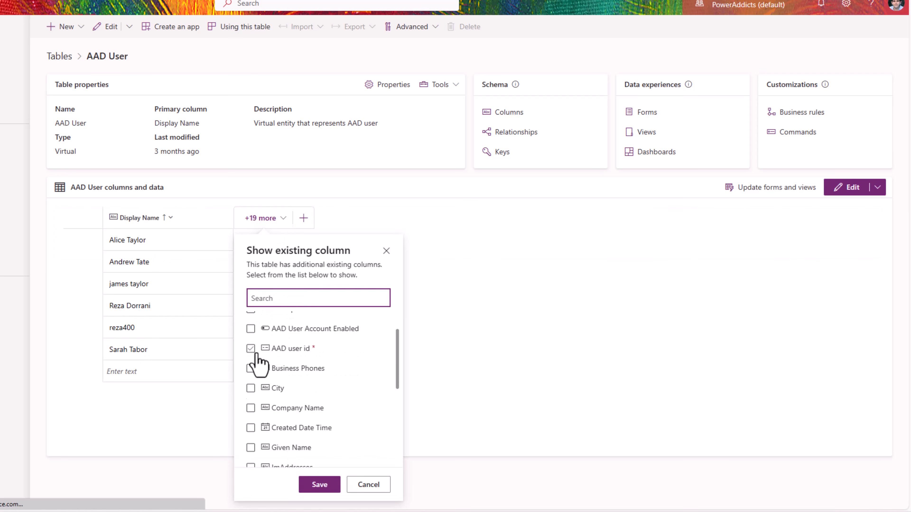
click(251, 349)
scroll(276, 381, down, 1)
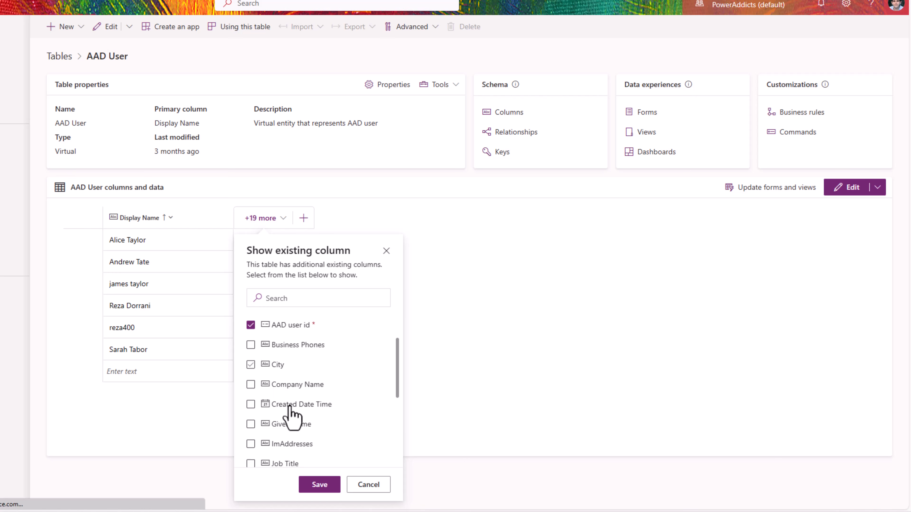
click(289, 423)
scroll(291, 405, down, 4)
click(250, 390)
click(251, 369)
scroll(309, 422, down, 2)
click(319, 484)
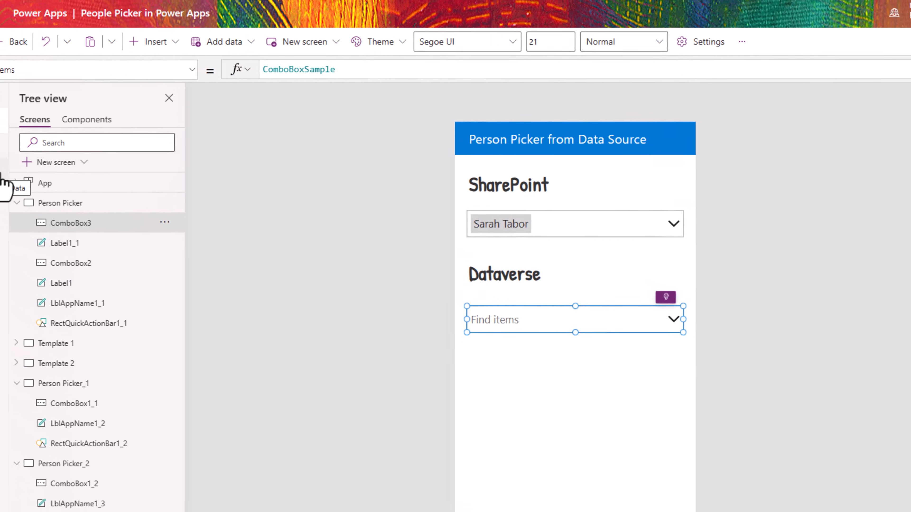
Step: Add the Dataverse 'AAD Users' table as a data source
click(3, 179)
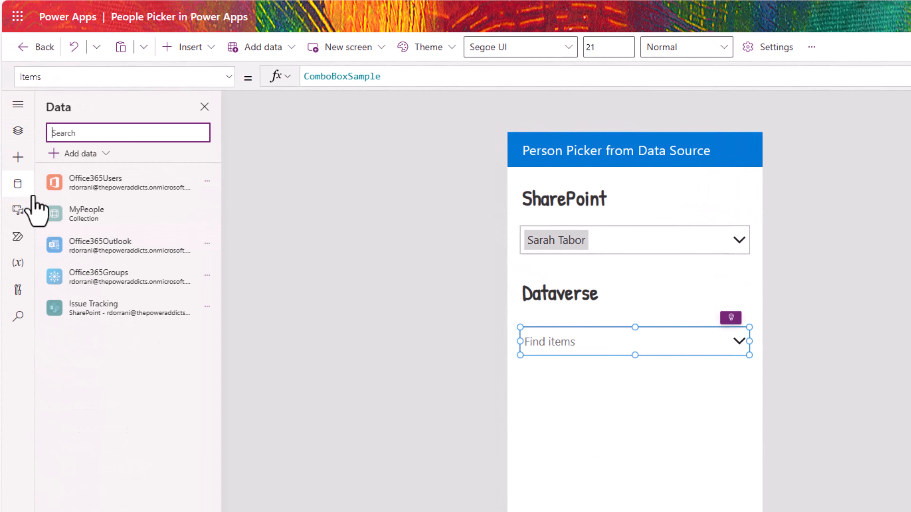
click(85, 155)
text(aad)
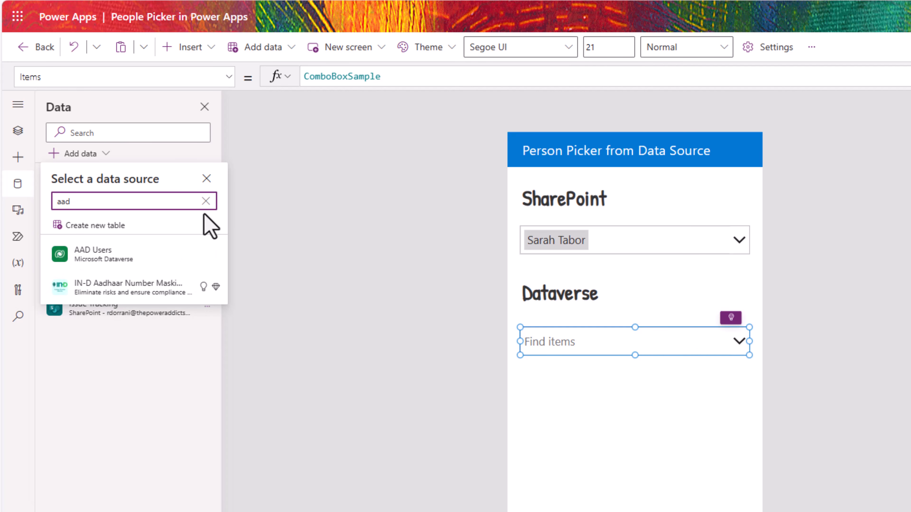
click(163, 254)
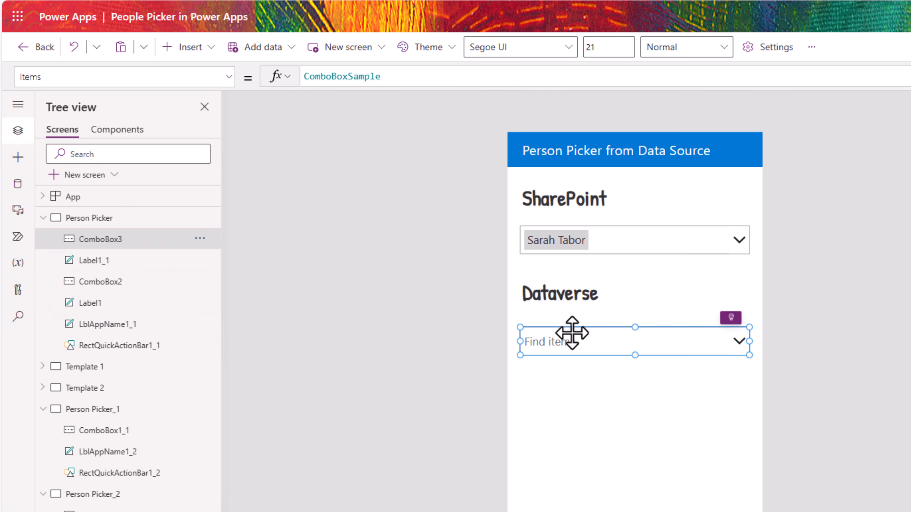
Step: Replace the combo box Items with Search('AAD Users',Self.SearchText,"displayname","mail")
double_click(322, 76)
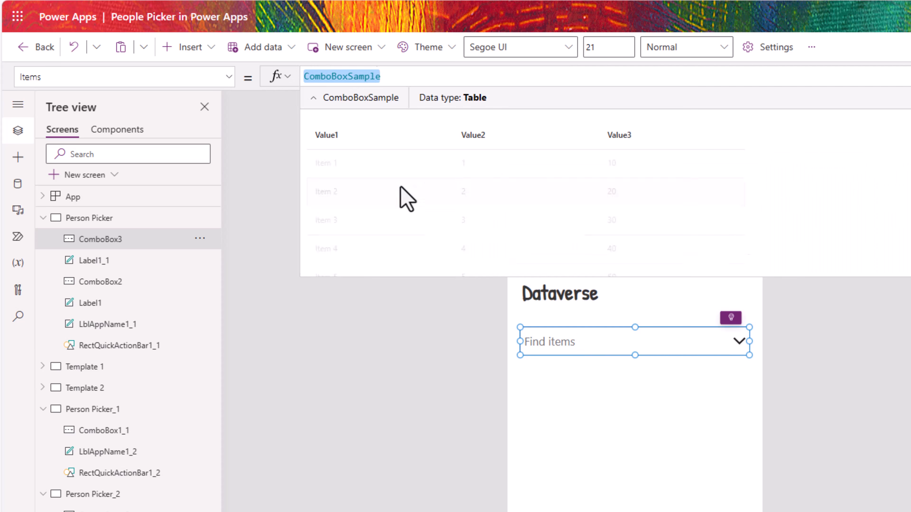
text(search()
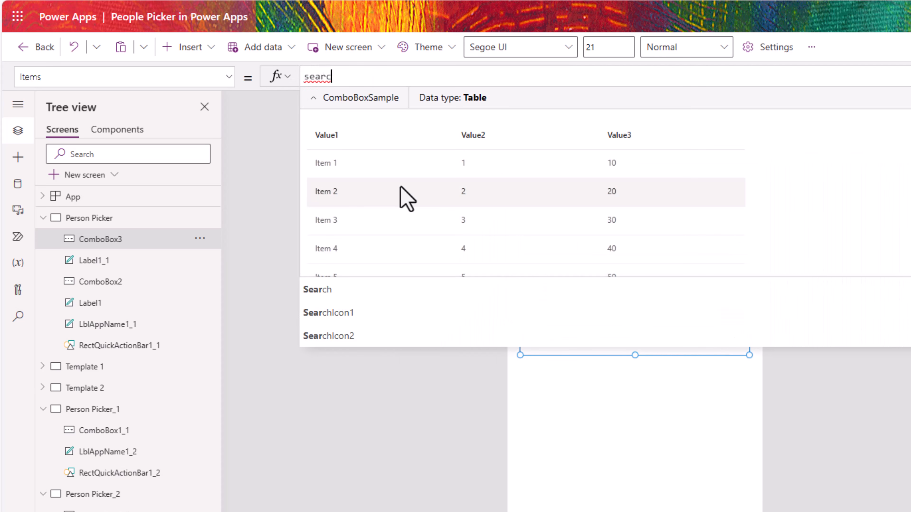
click(322, 99)
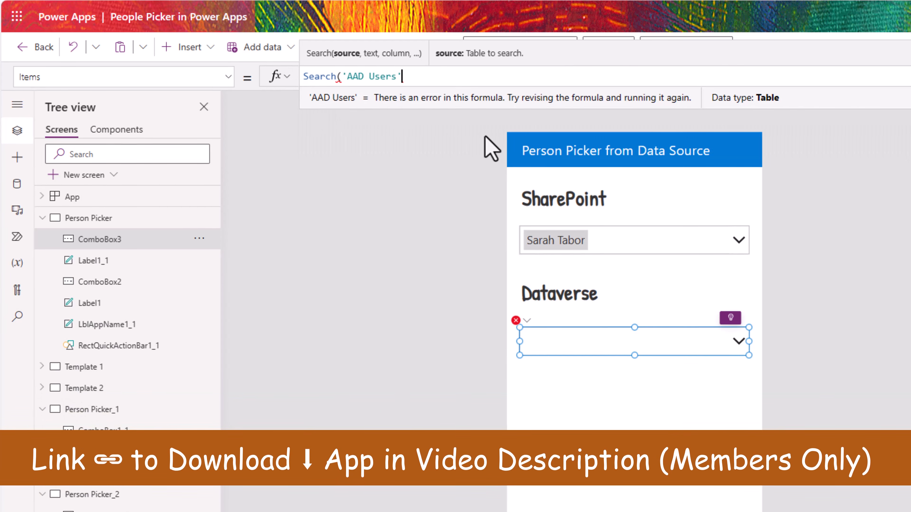
text(,Self.)
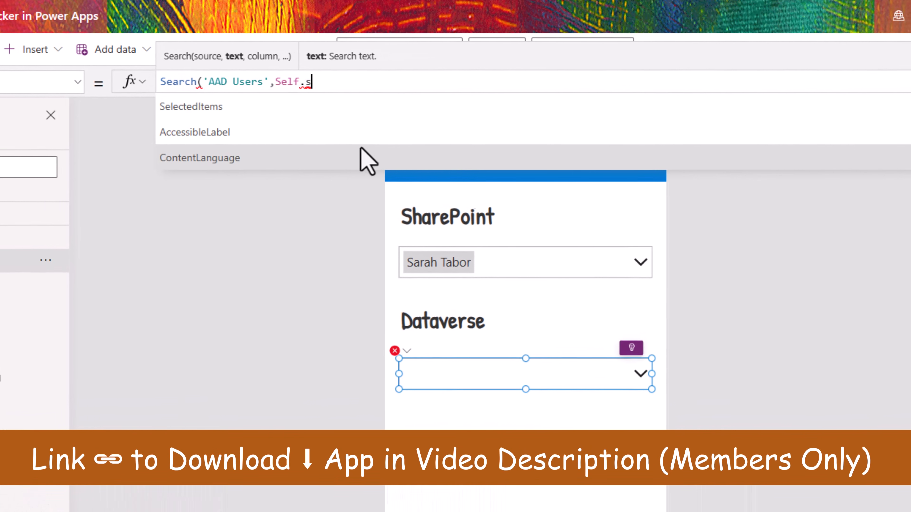
text(se)
key(Tab)
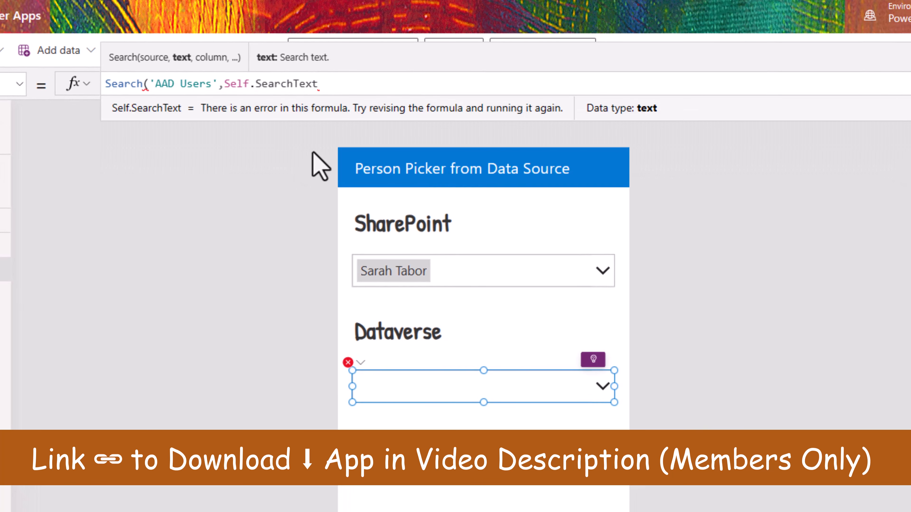
text(,")
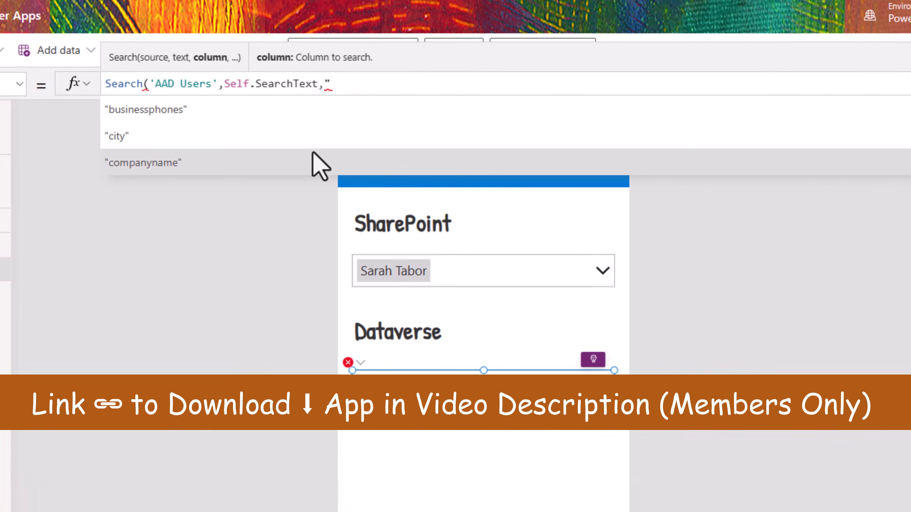
text(displ)
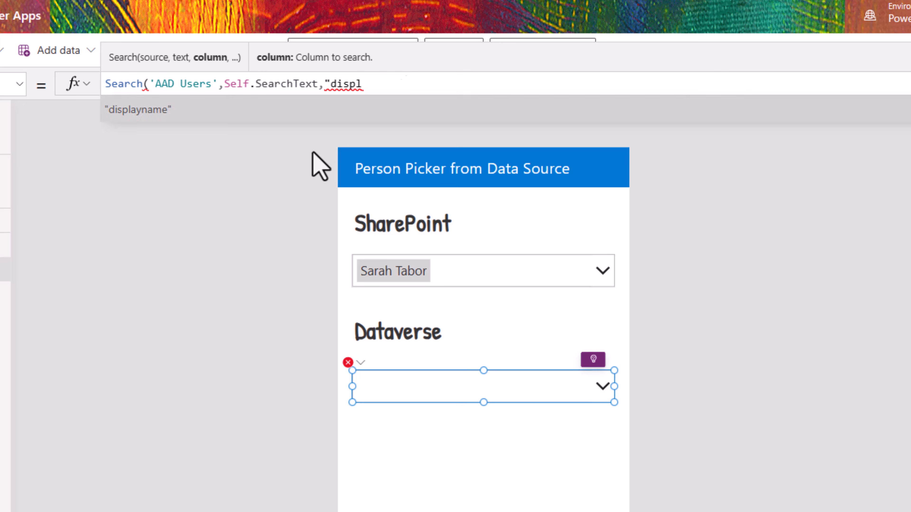
key(Tab)
text(,"mai)
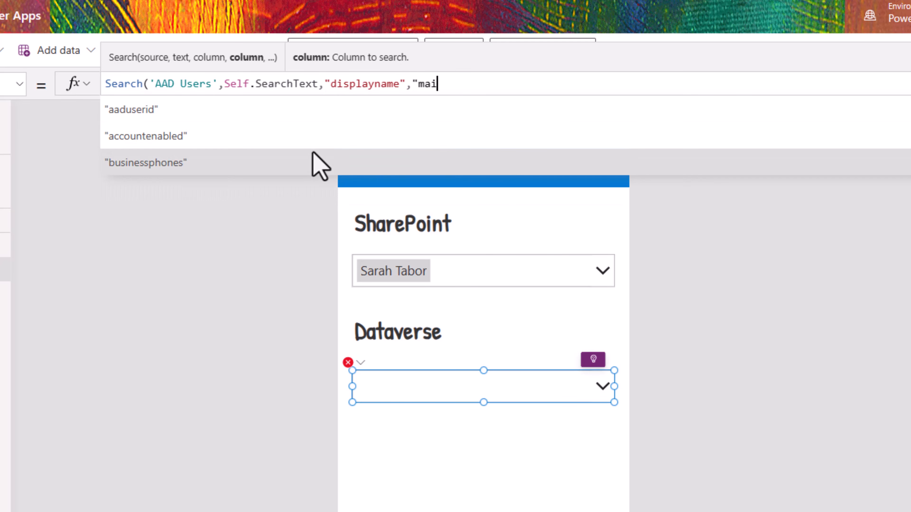
key(Tab)
text())
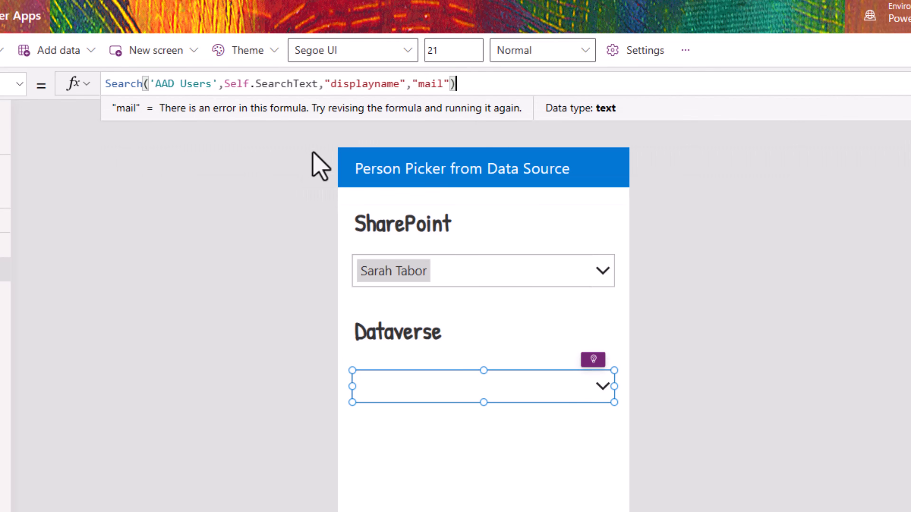
click(505, 388)
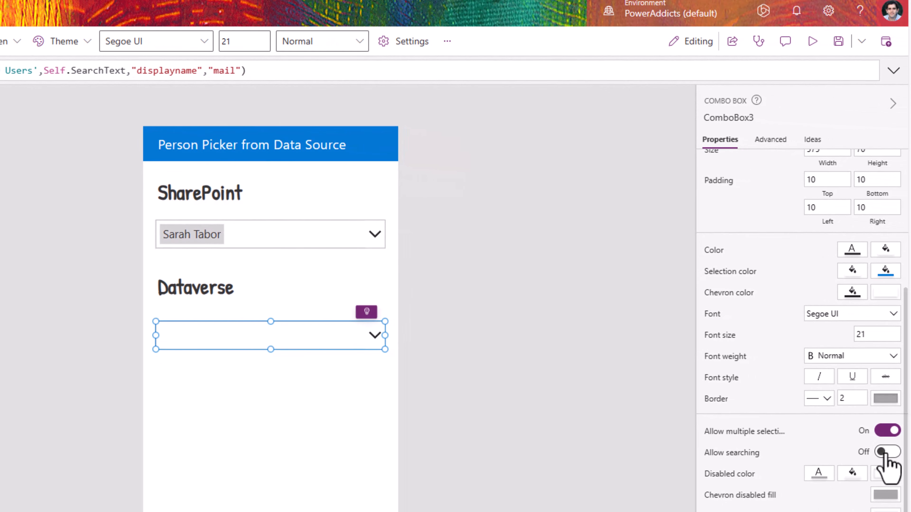
Step: Enable searching on the combo box and use Double layout with Mail as secondary text
click(886, 452)
scroll(756, 217, up, 5)
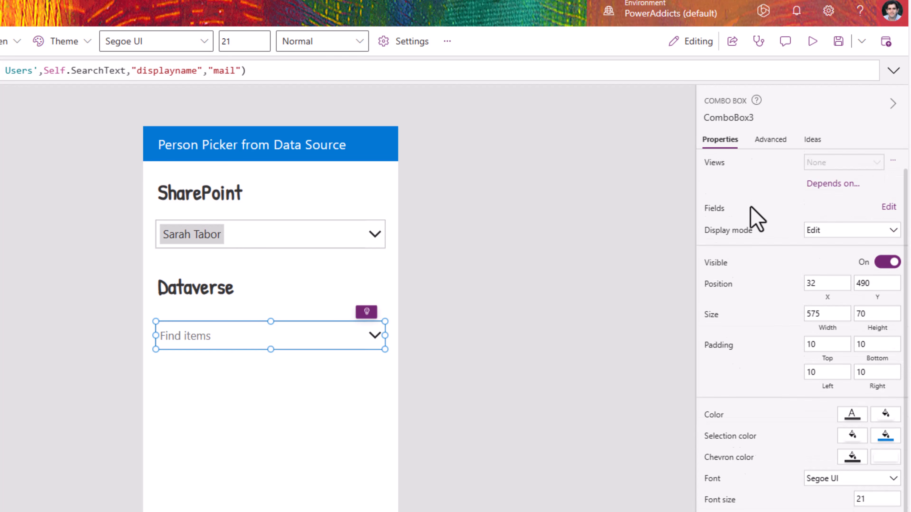
click(887, 232)
click(594, 173)
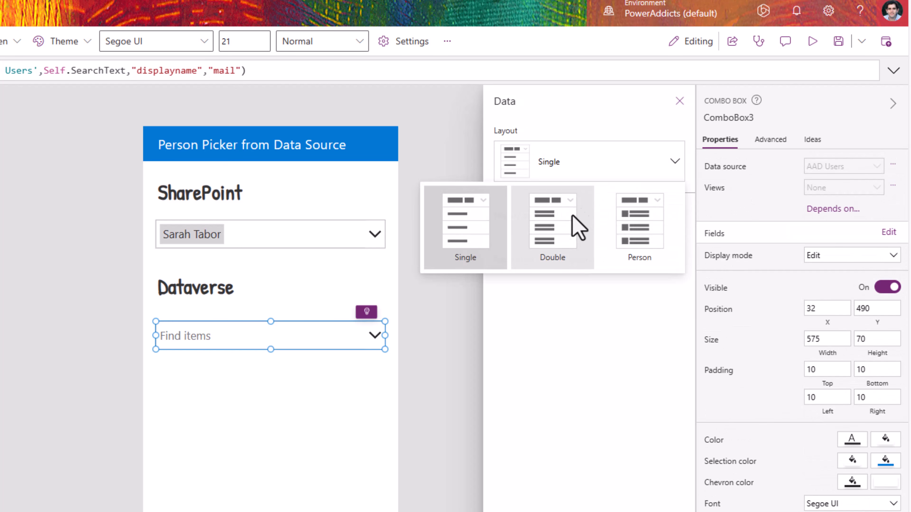
click(584, 220)
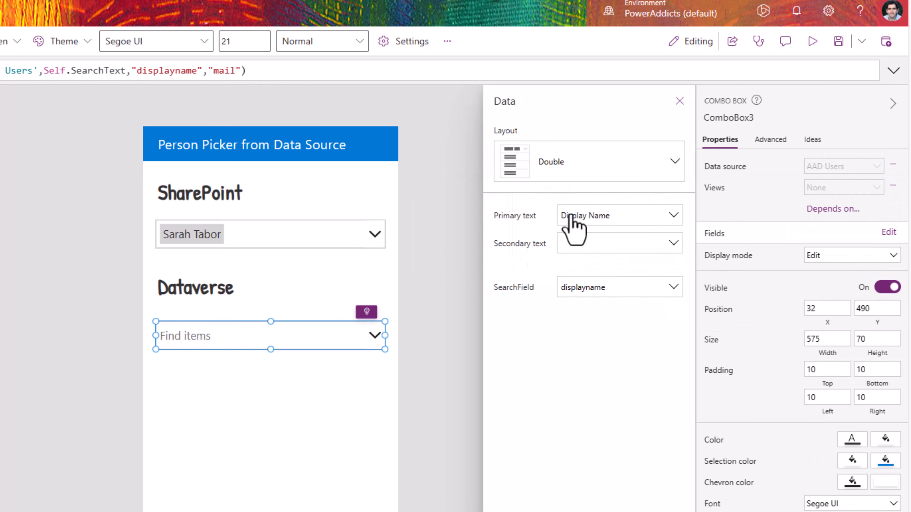
click(589, 249)
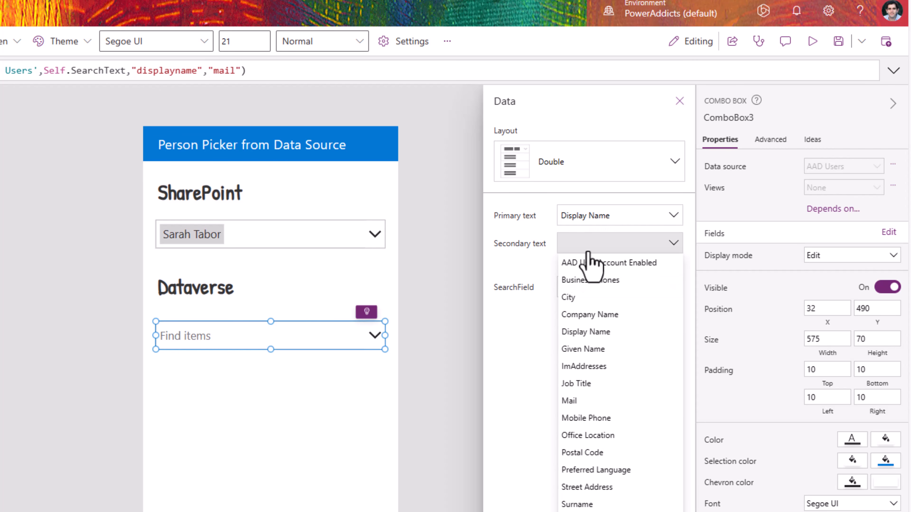
click(582, 402)
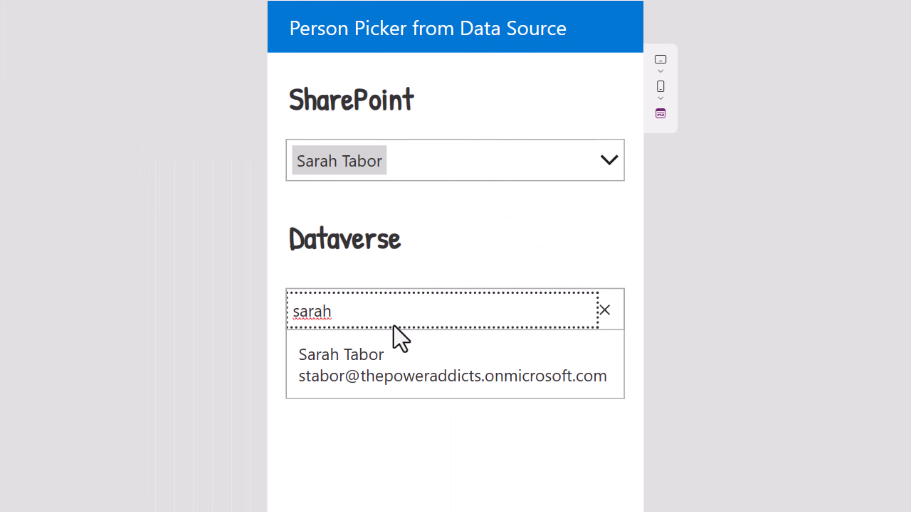
Step: In preview, select the user found by search in the Dataverse combo box
click(396, 362)
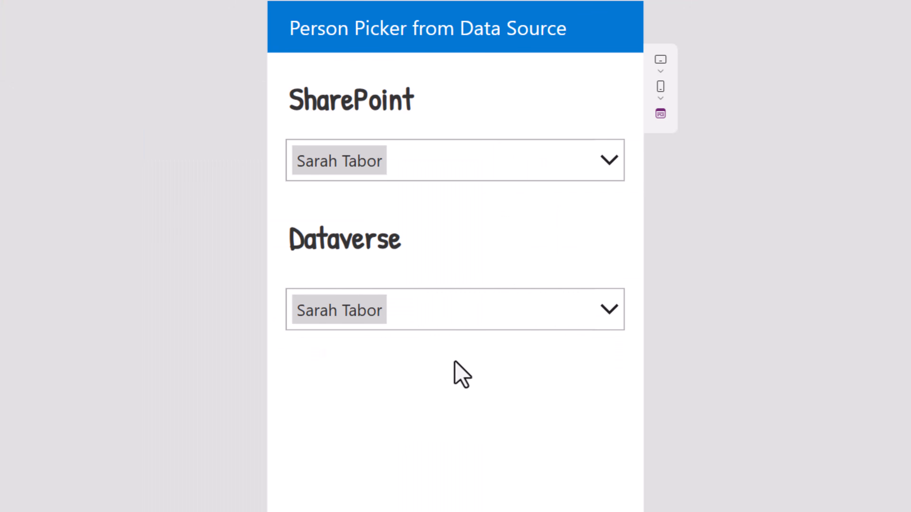
click(422, 323)
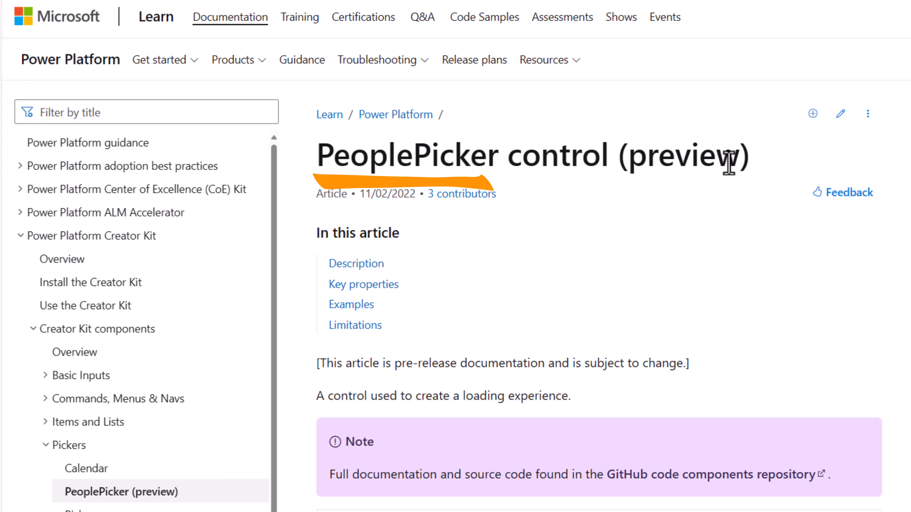
Step: Scroll the PeoplePicker (preview) article down to its Examples and Dataverse tables sections
scroll(728, 243, down, 5)
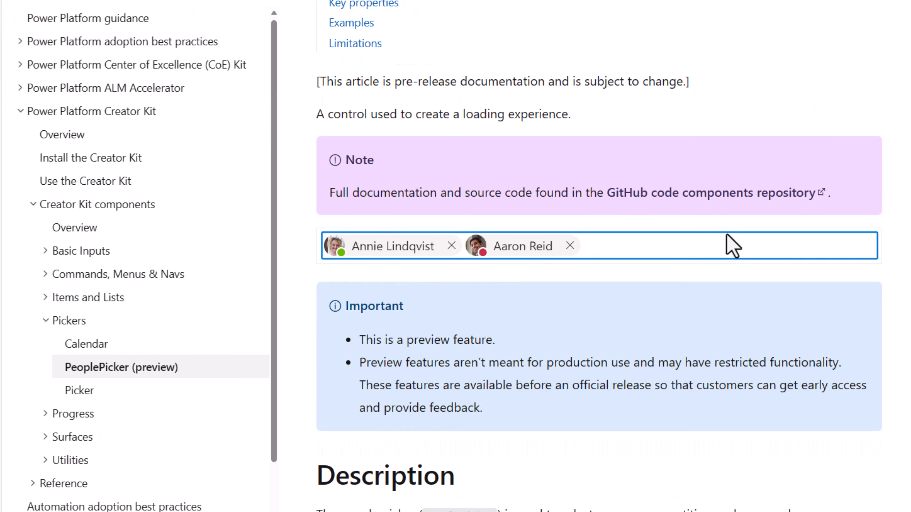
scroll(732, 246, down, 15)
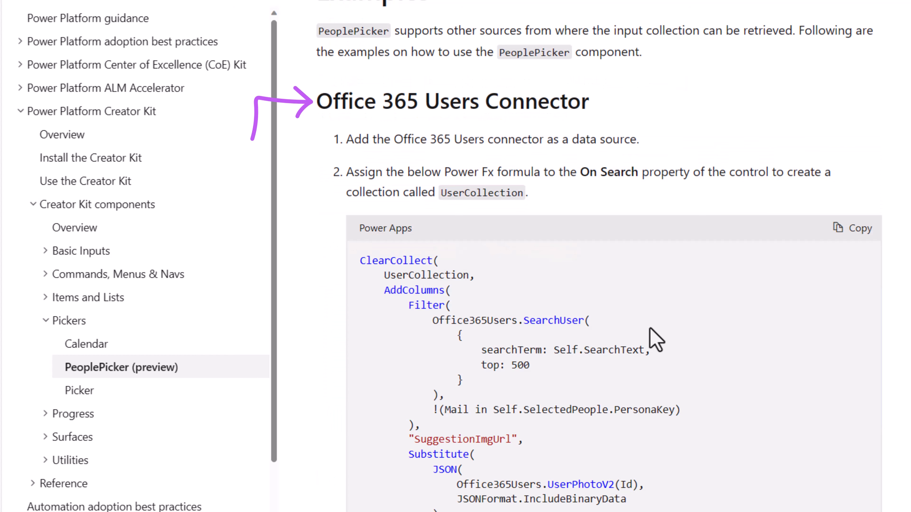
scroll(656, 341, down, 10)
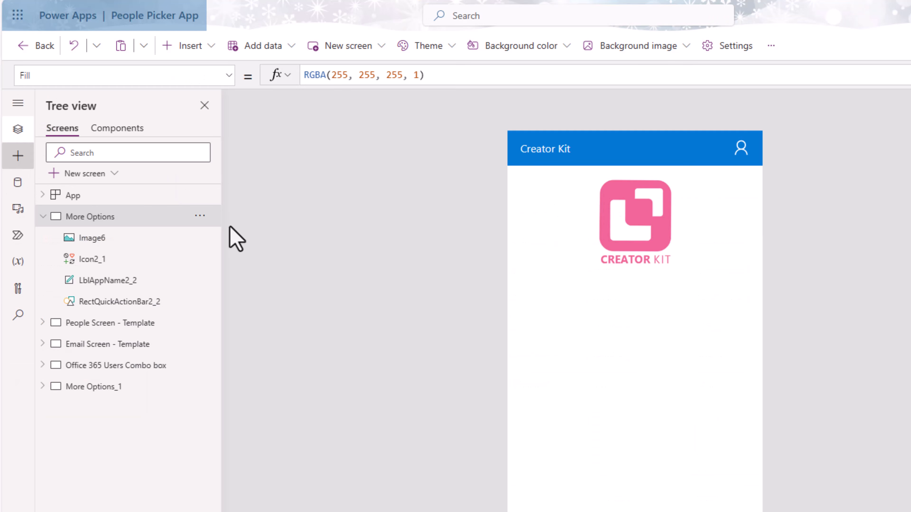
Step: Import the Fluent PeoplePicker code component found by searching 'people' among code components
click(17, 155)
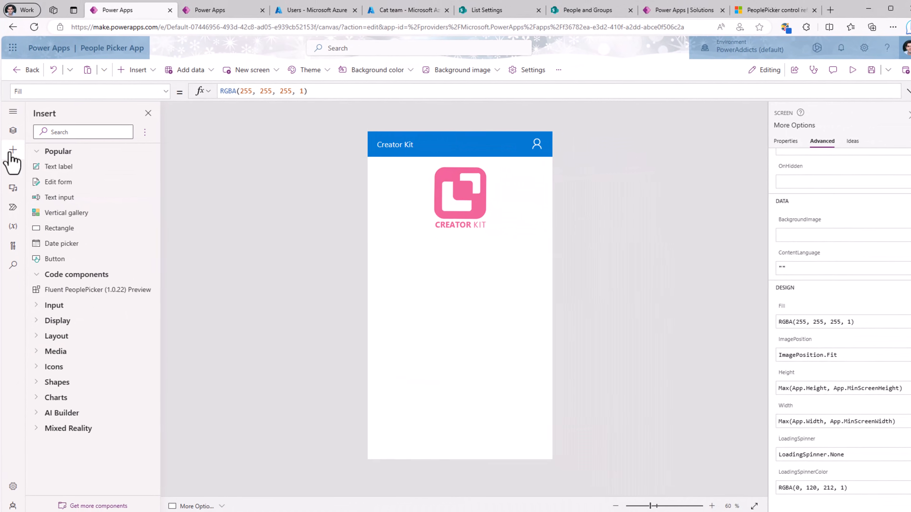
click(94, 503)
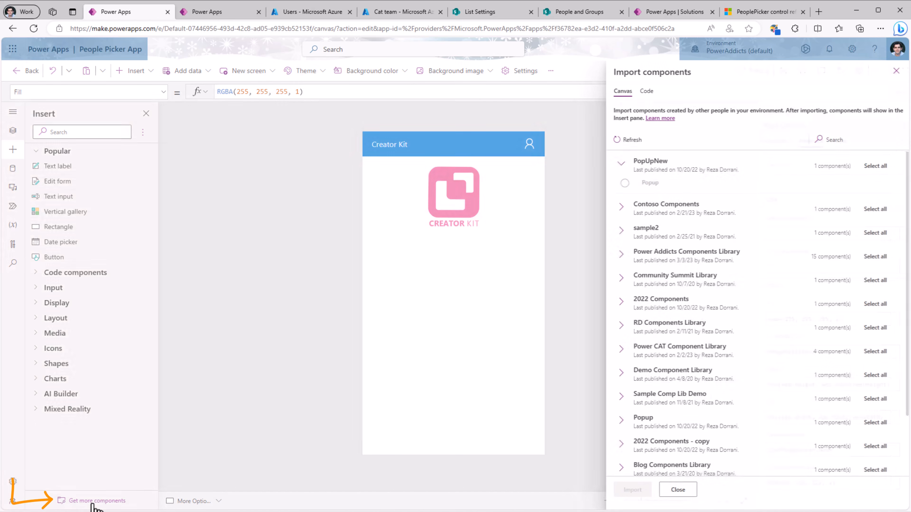
click(647, 97)
click(825, 161)
text(people)
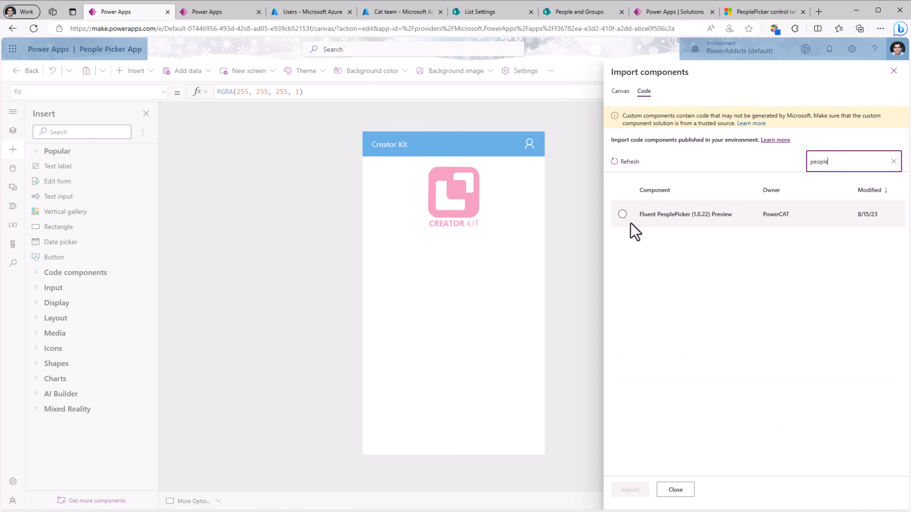
click(623, 215)
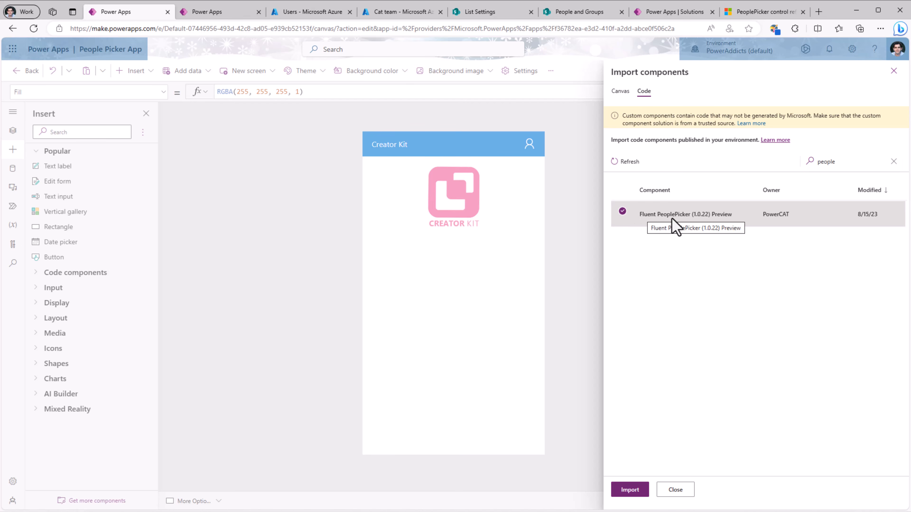
click(626, 490)
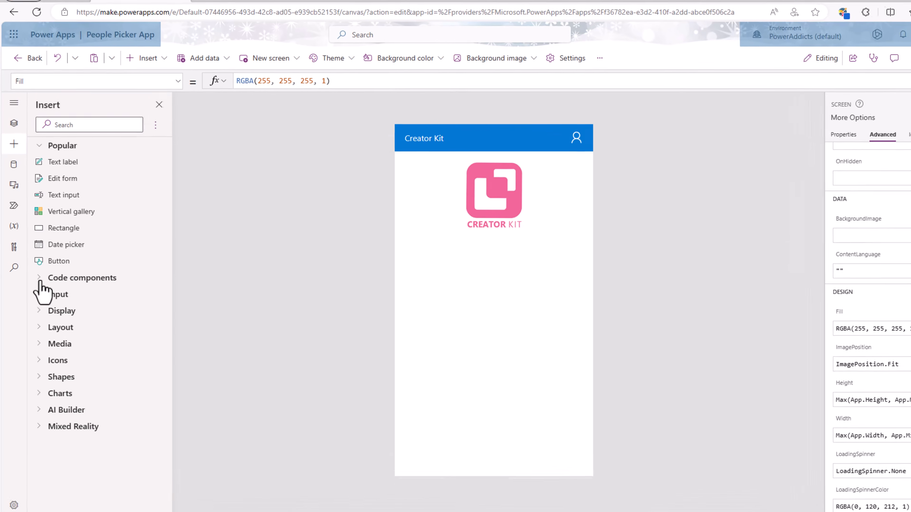
click(37, 273)
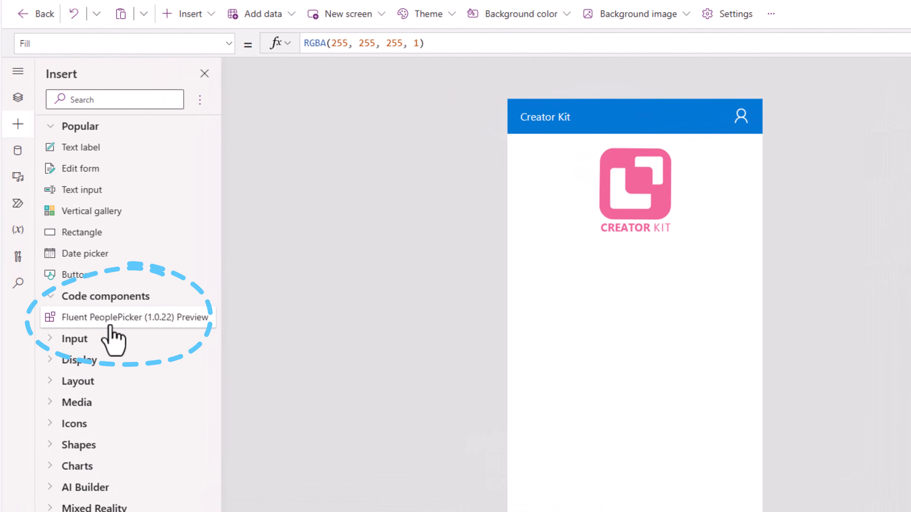
Step: Insert a Fluent PeoplePicker and place it below the Creator Kit logo
click(91, 320)
drag(551, 155, 602, 320)
click(26, 107)
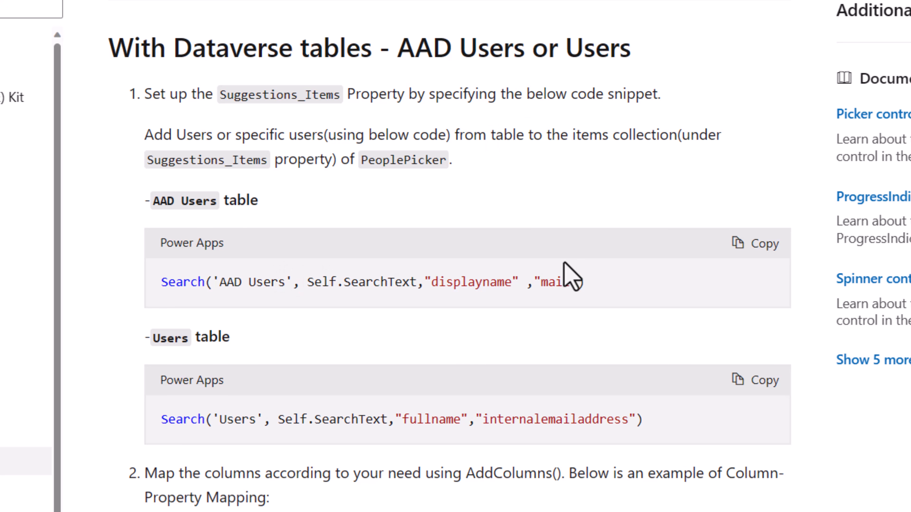
Step: Paste the AAD Users search into Suggestions_Items; map name to displayname, key to mail, role to jobtitle
click(755, 249)
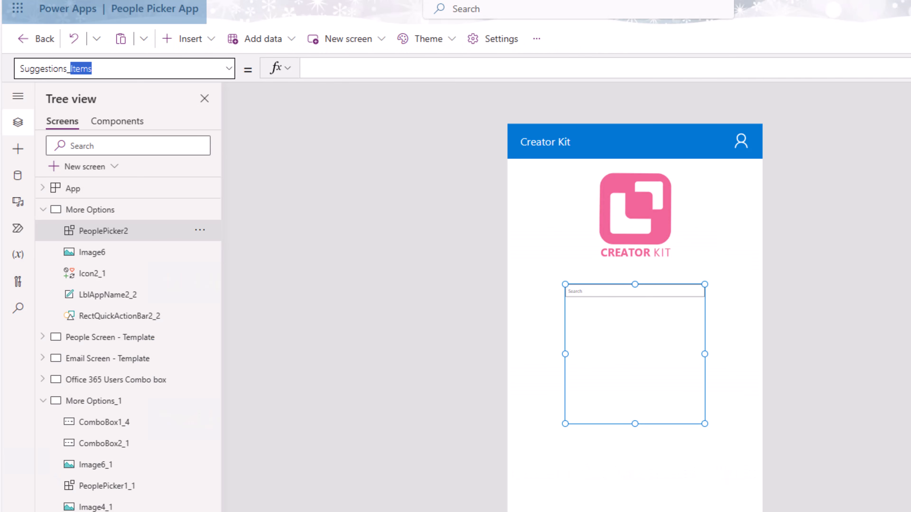
click(319, 69)
key(ctrl+v)
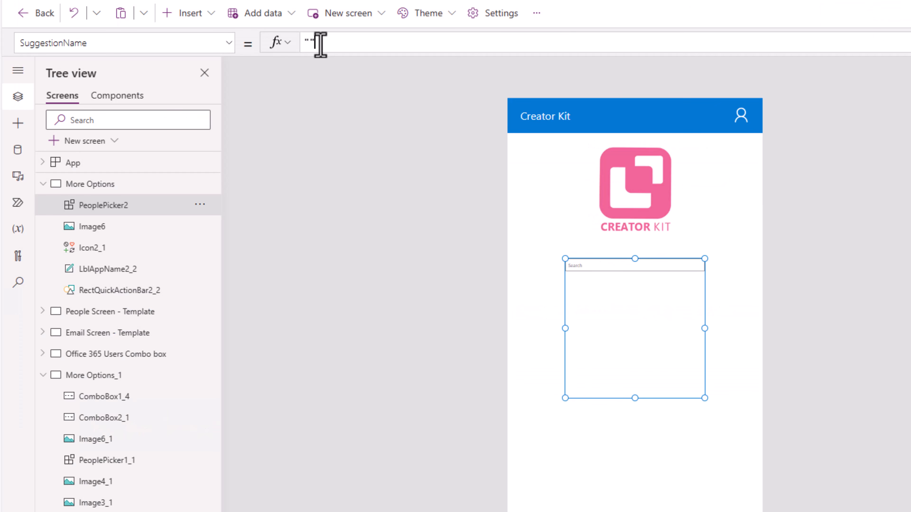
click(320, 43)
text(displayname)
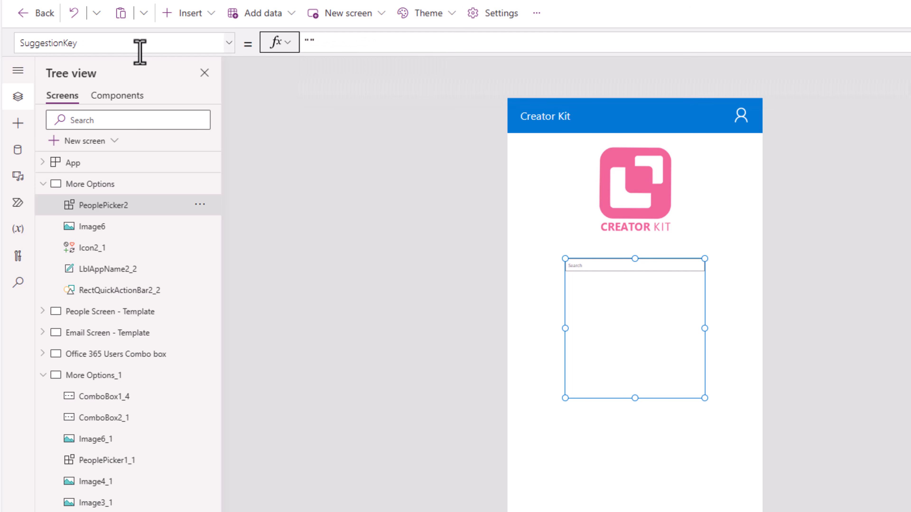
click(308, 42)
text(mail)
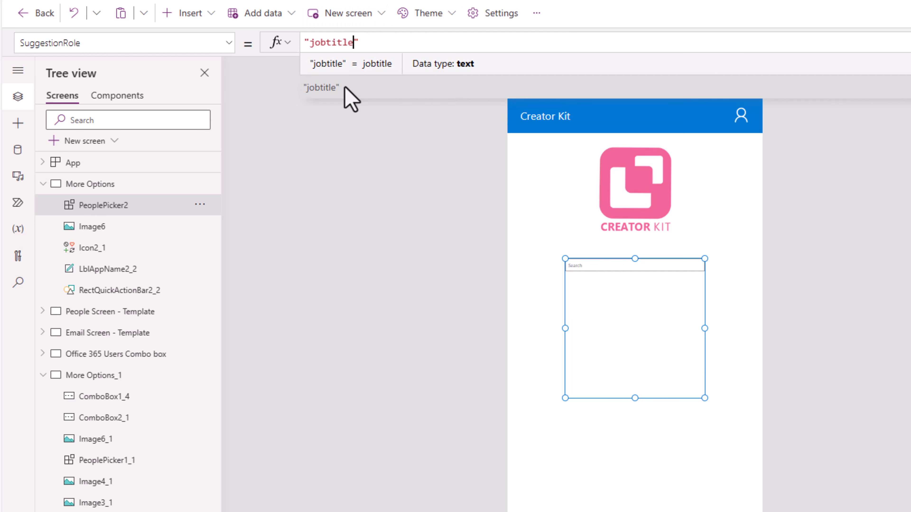
click(345, 88)
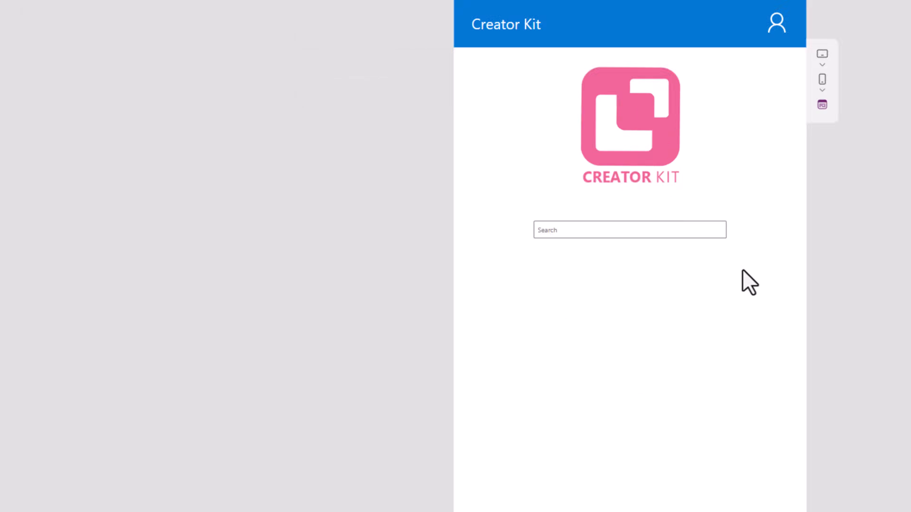
Step: In preview, search two people by name and add each from the suggestions
click(604, 231)
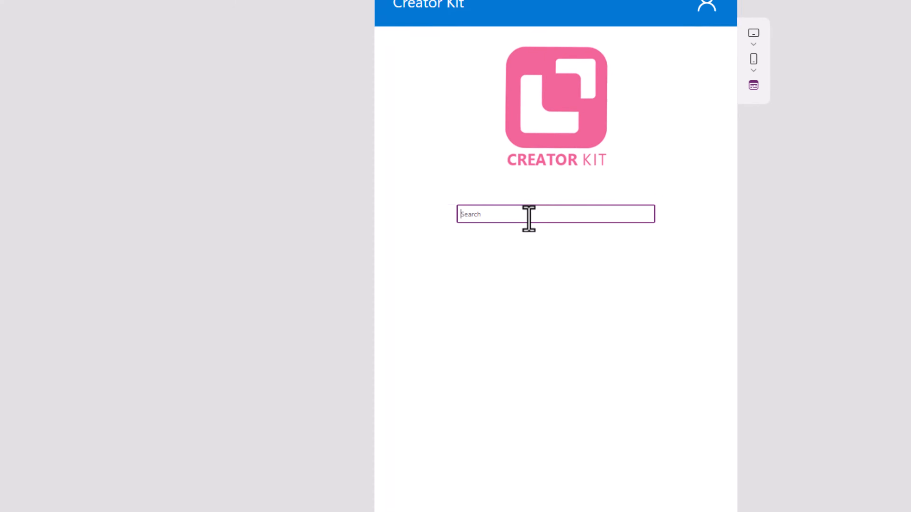
text(reza400)
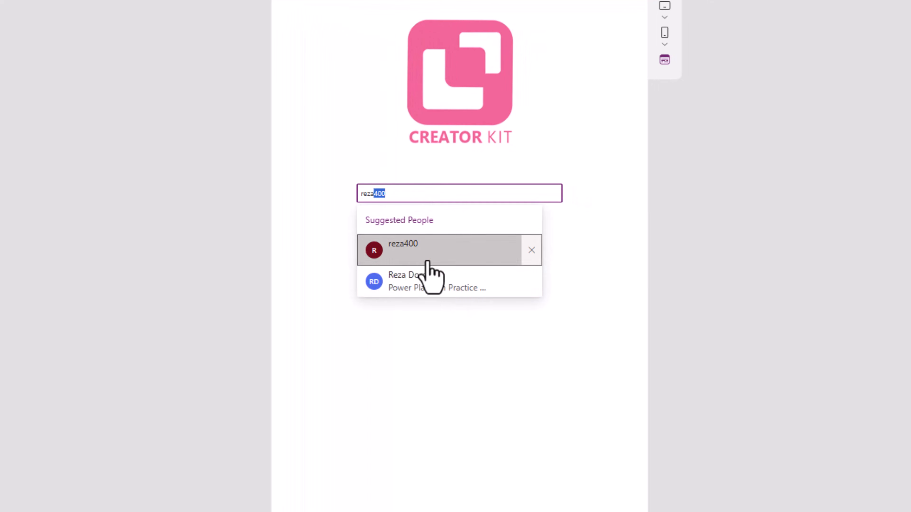
click(420, 282)
text(sarah)
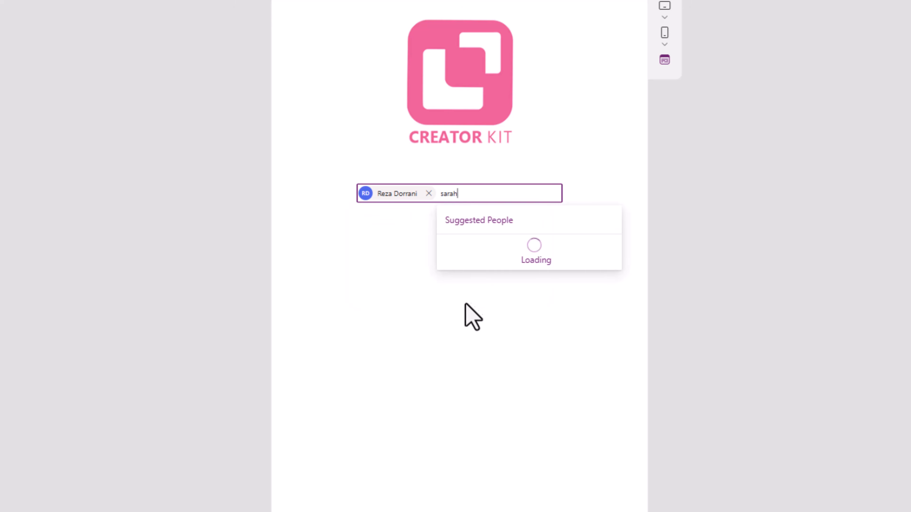
click(486, 259)
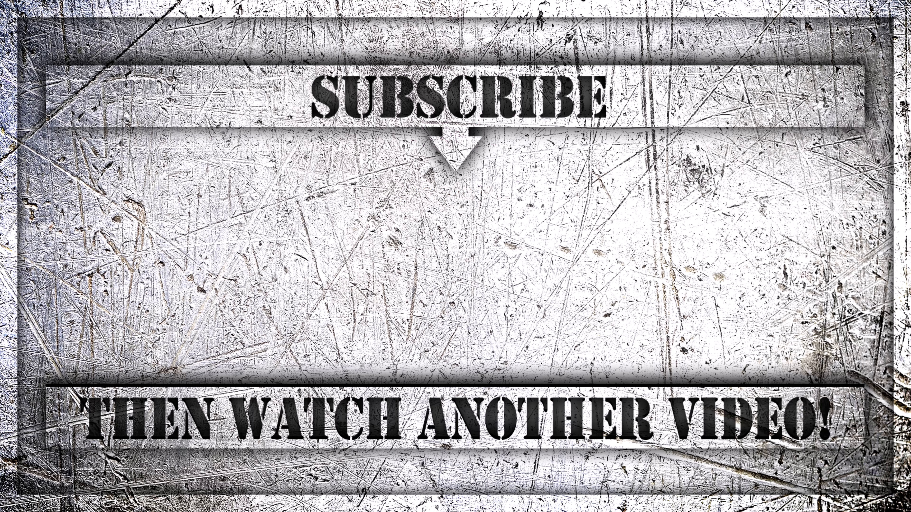